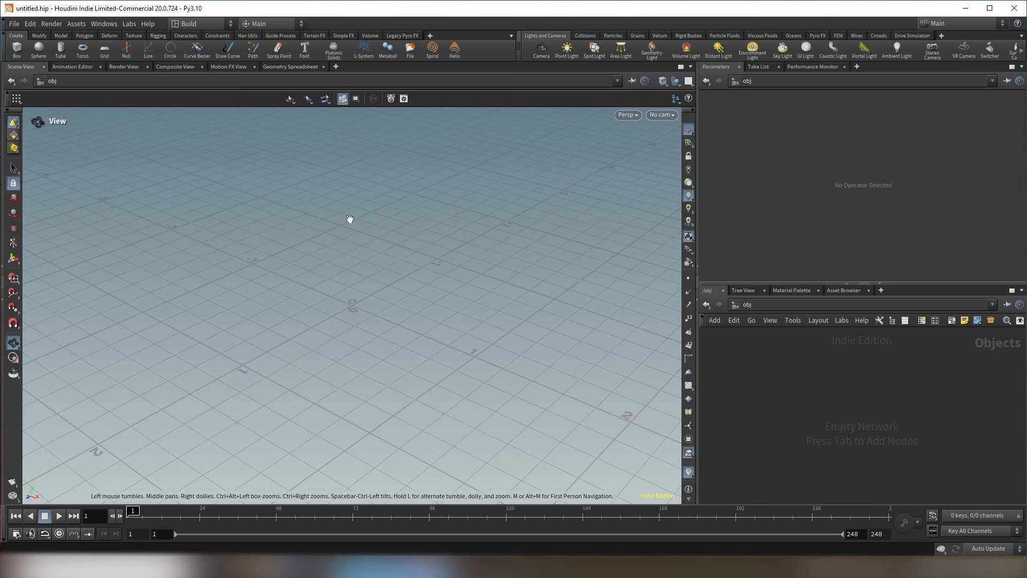
# Hide the reference grid in the viewport and show it again
pyautogui.moveTo(350, 218); pyautogui.dragTo(321, 232)
pyautogui.moveTo(401, 298); pyautogui.dragTo(423, 284)
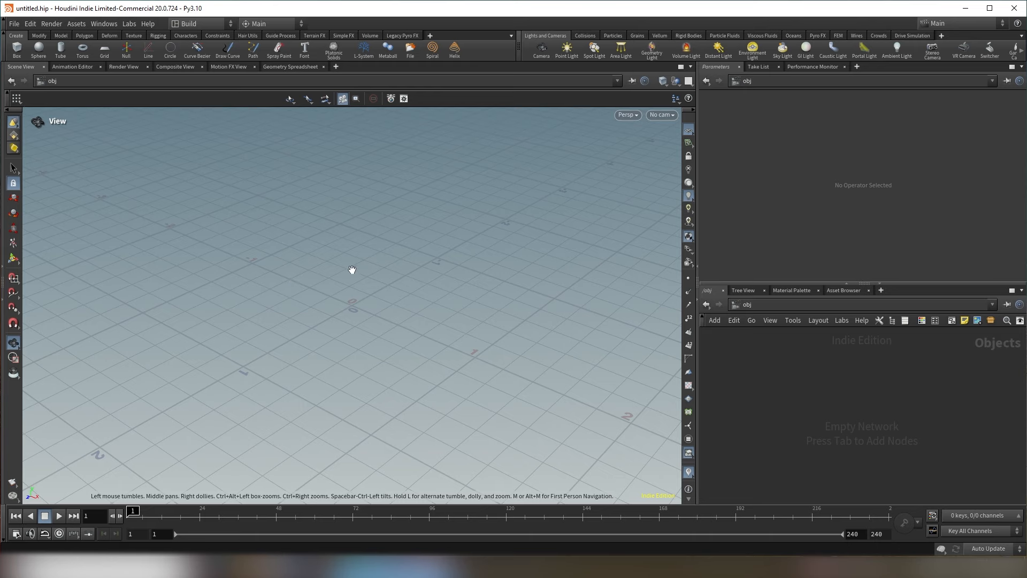
pyautogui.moveTo(307, 255); pyautogui.dragTo(376, 297)
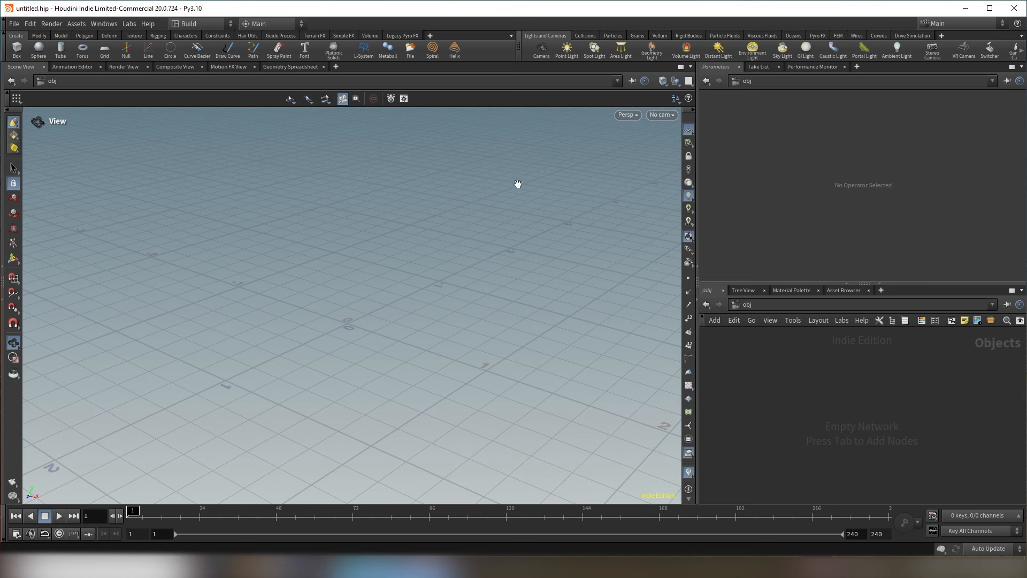
pyautogui.click(688, 132)
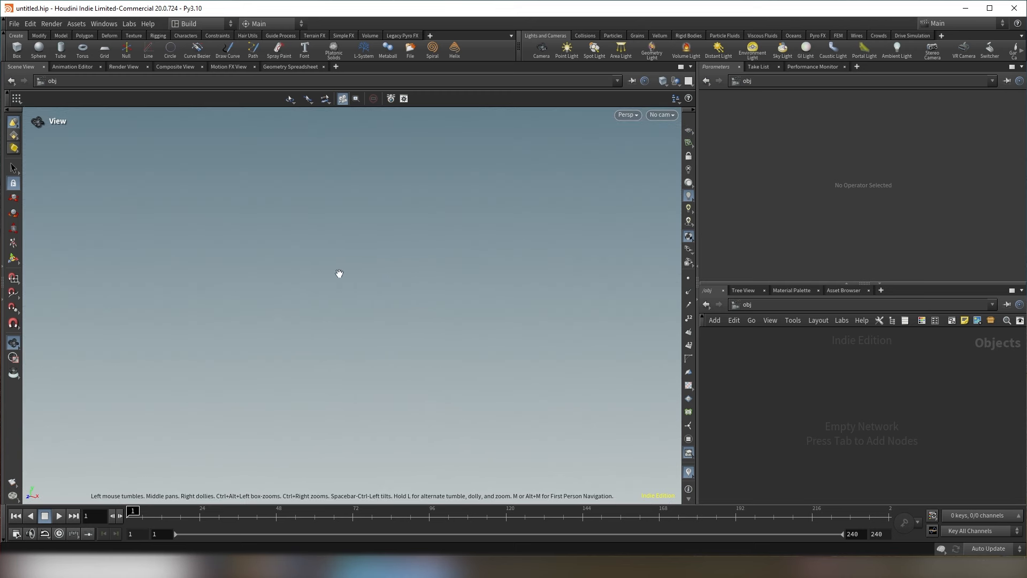
pyautogui.click(688, 132)
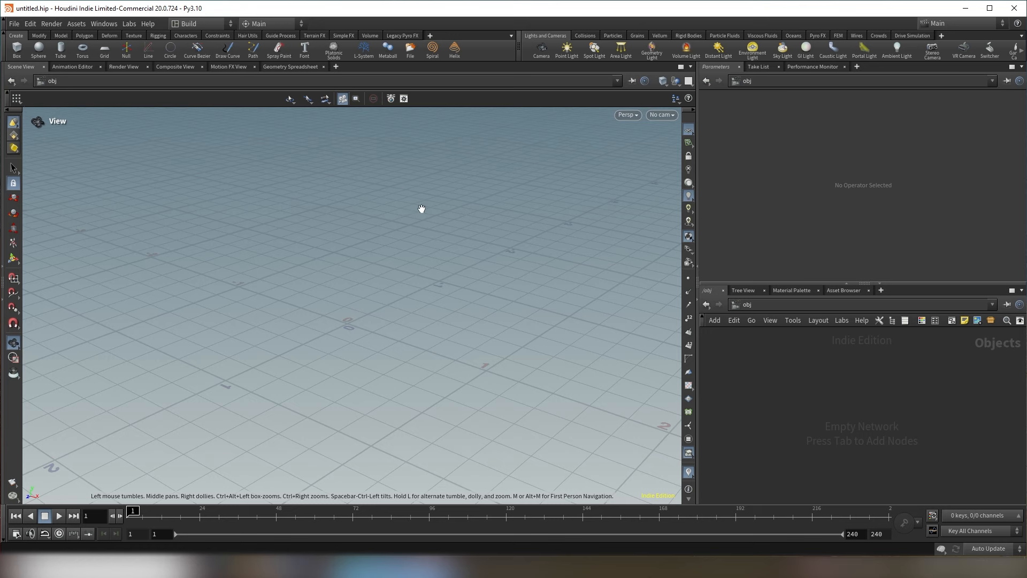
# Try the Dark and Grey background color schemes in the display options, and restore the Light scheme
pyautogui.press('d')
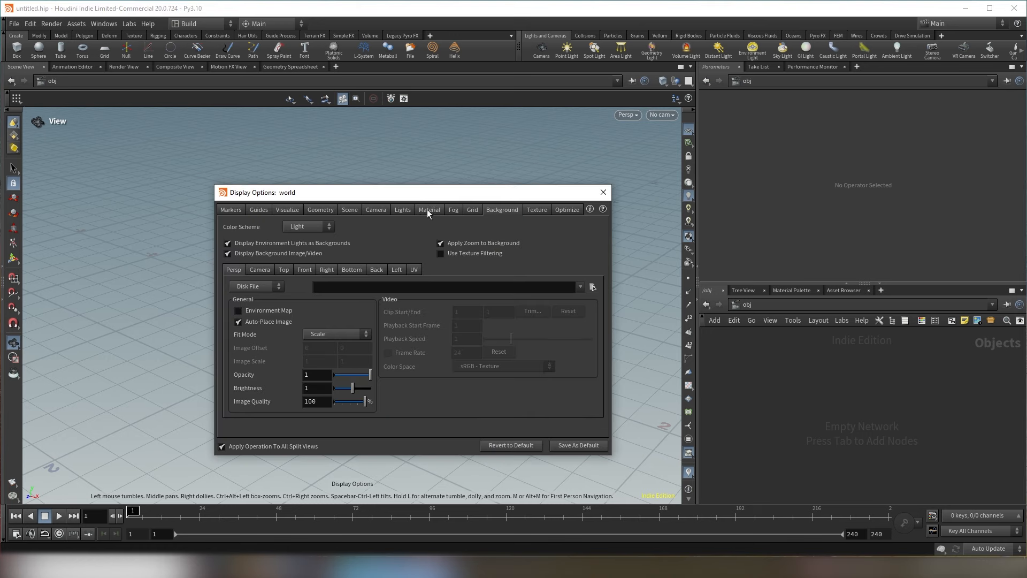
pyautogui.click(474, 210)
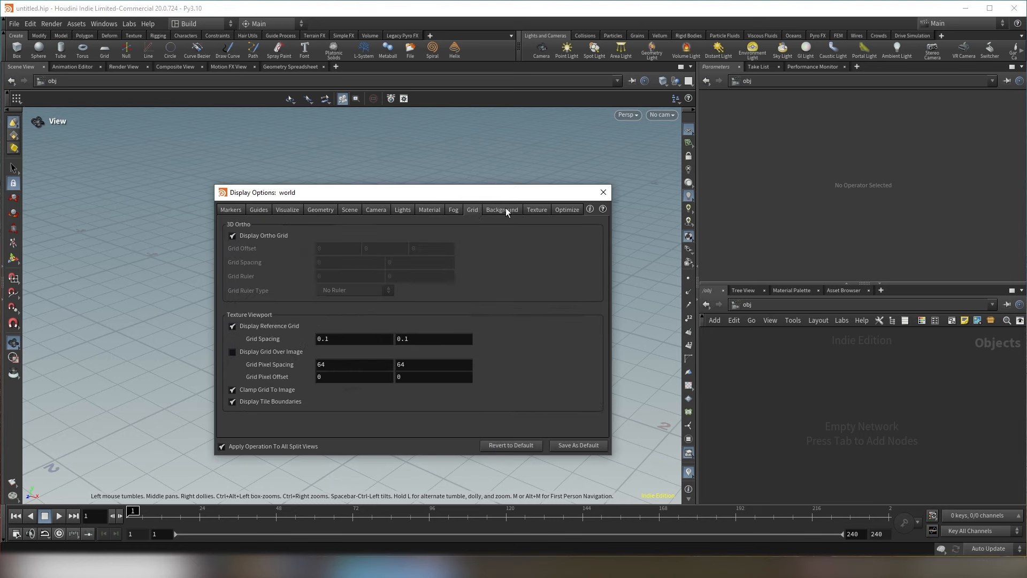
pyautogui.click(504, 208)
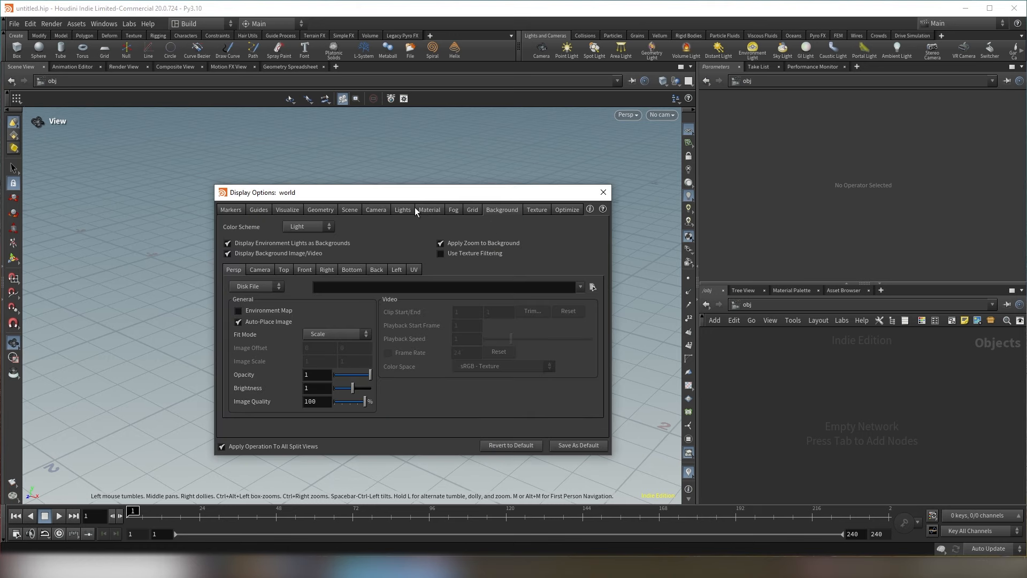
pyautogui.click(307, 227)
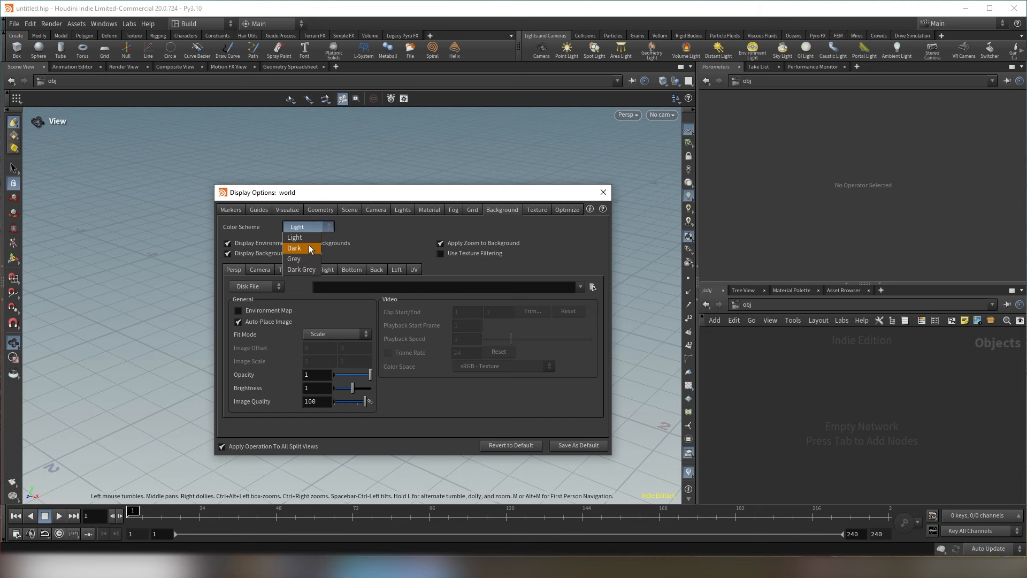
pyautogui.click(301, 248)
pyautogui.click(305, 226)
pyautogui.click(295, 257)
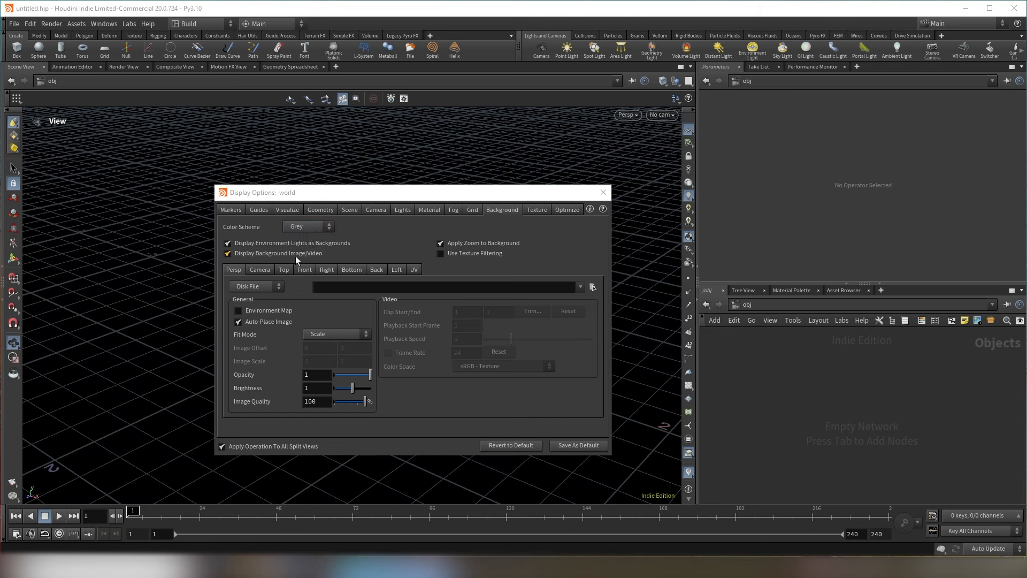
pyautogui.click(305, 229)
pyautogui.click(298, 238)
pyautogui.click(603, 193)
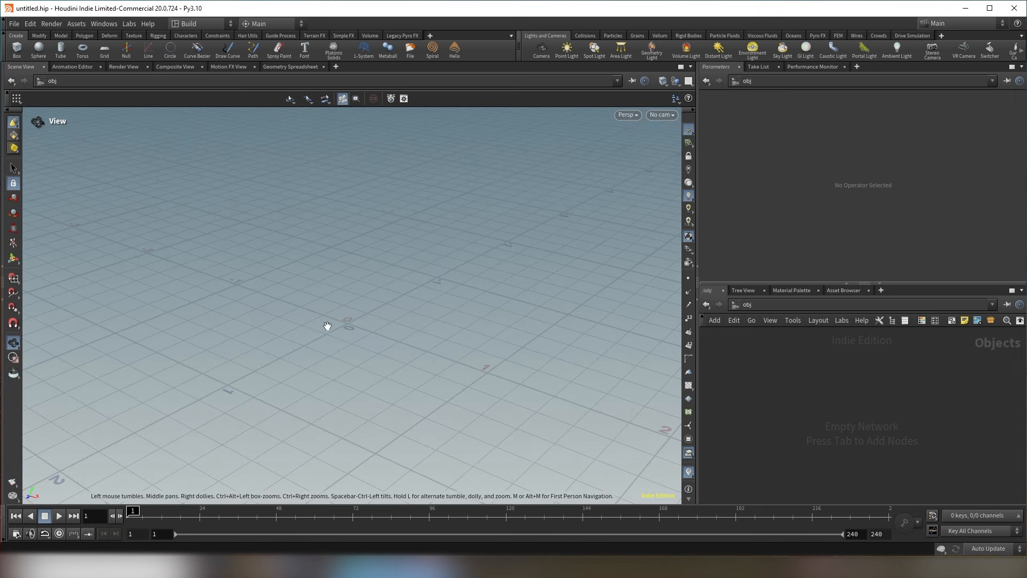
# Play the empty scene's timeline, stop playback and go to frame 26
pyautogui.moveTo(324, 325); pyautogui.dragTo(307, 300, button='middle')
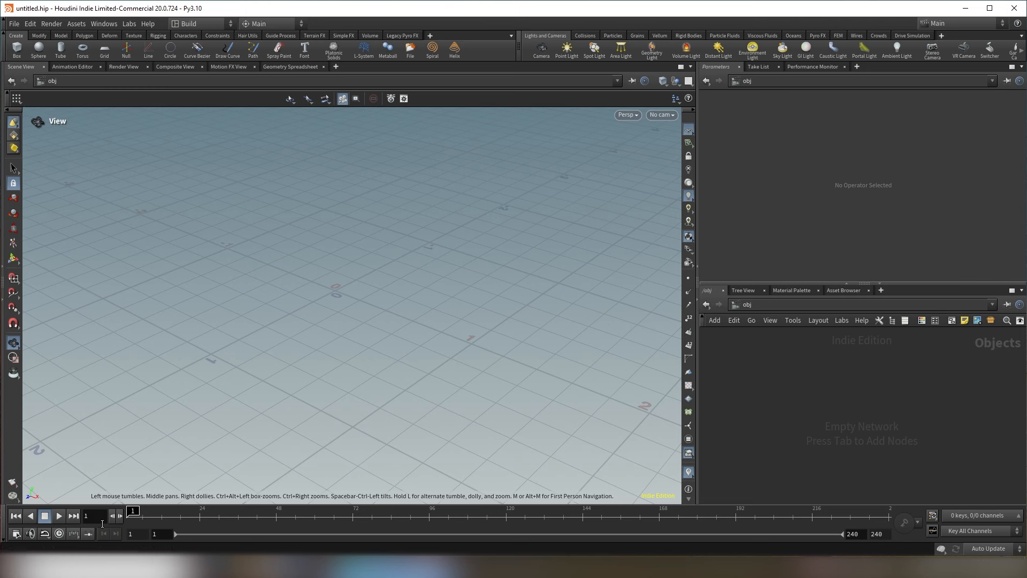
pyautogui.click(57, 516)
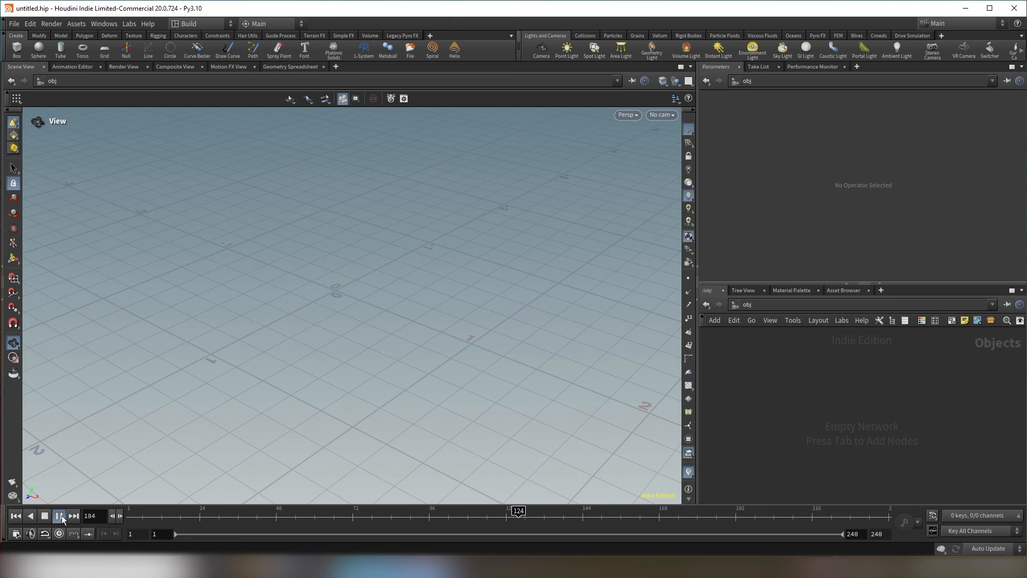
pyautogui.click(62, 515)
pyautogui.click(207, 515)
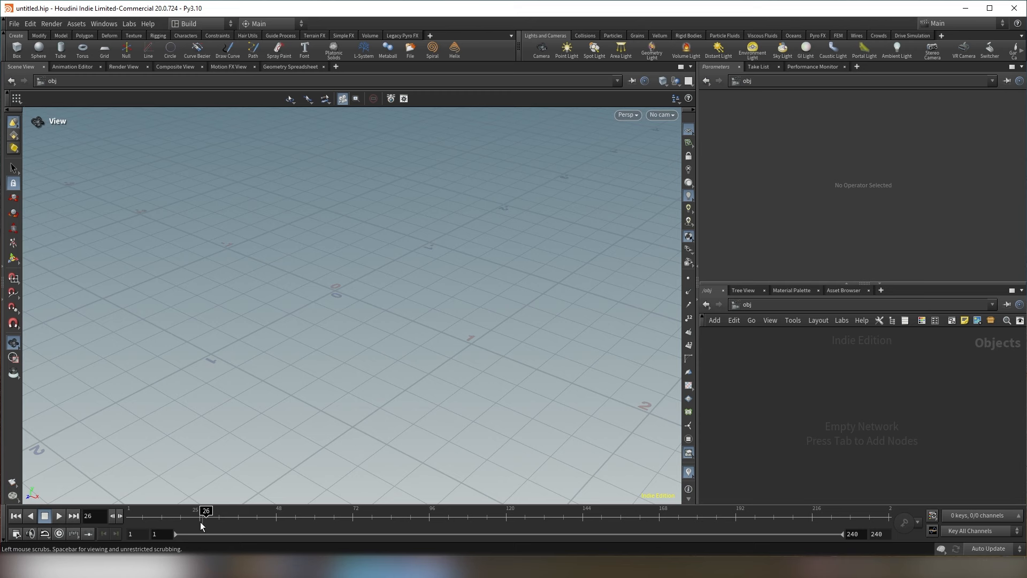
# Turn on real-time playback, play the timeline to test its speed, and stop it
pyautogui.moveTo(333, 294); pyautogui.dragTo(333, 290)
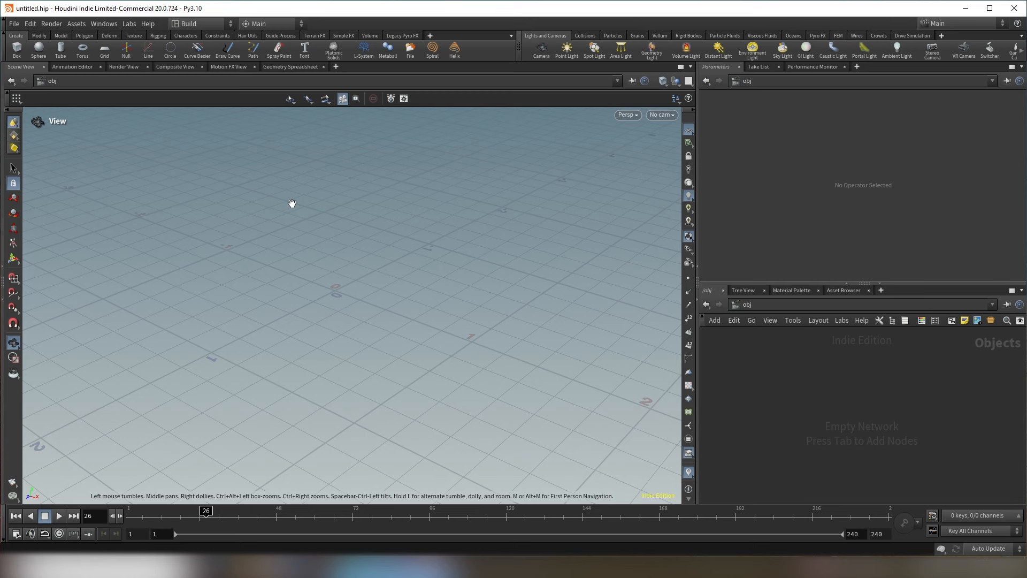
pyautogui.moveTo(291, 203); pyautogui.dragTo(305, 257)
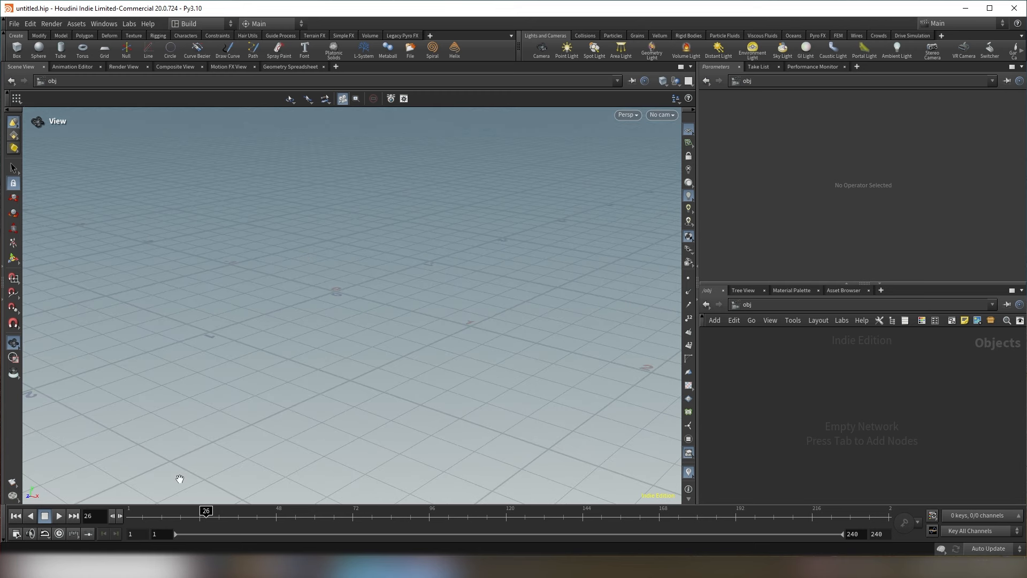
pyautogui.click(59, 533)
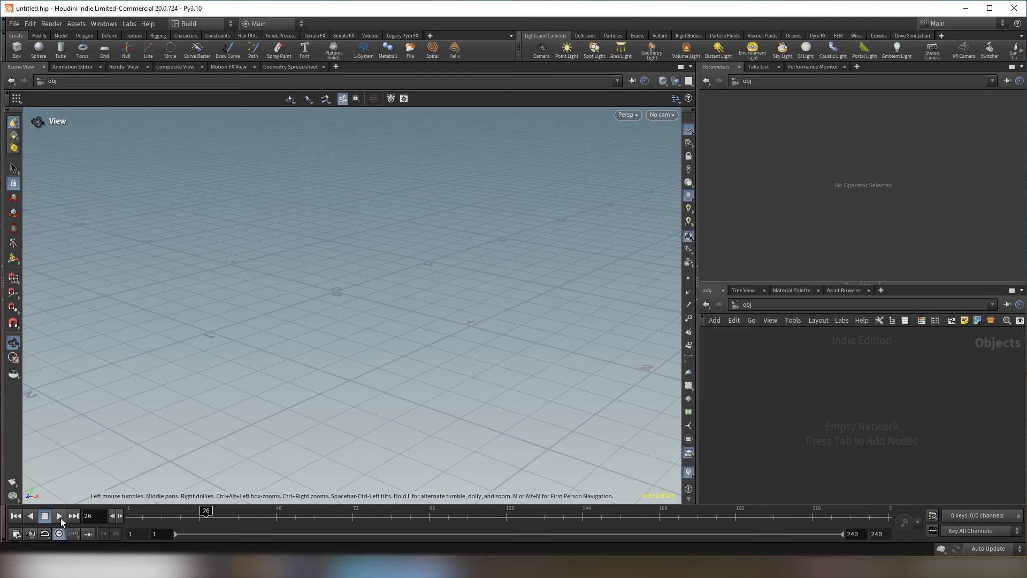
pyautogui.click(60, 516)
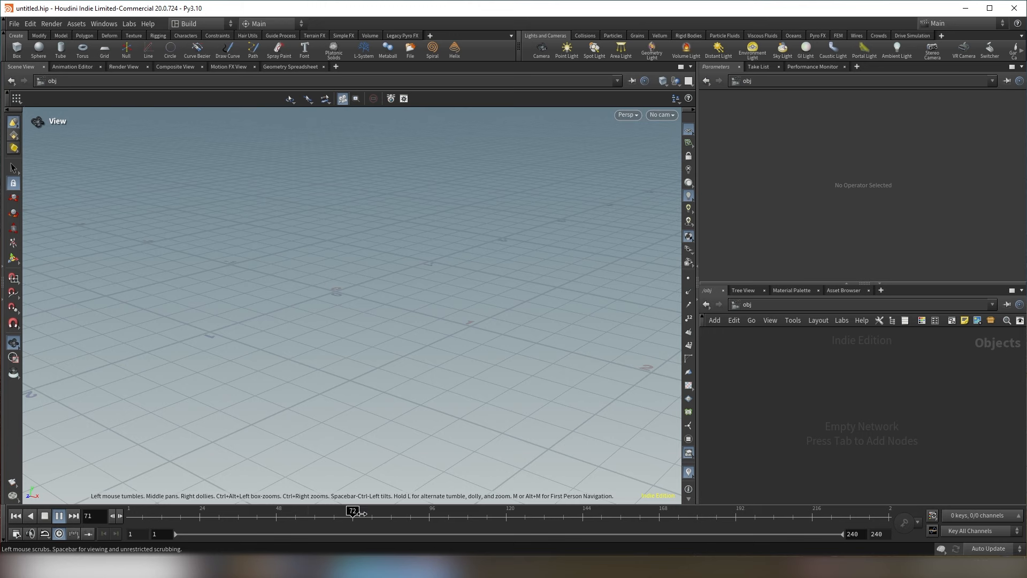
pyautogui.click(60, 515)
pyautogui.moveTo(298, 298); pyautogui.dragTo(296, 319)
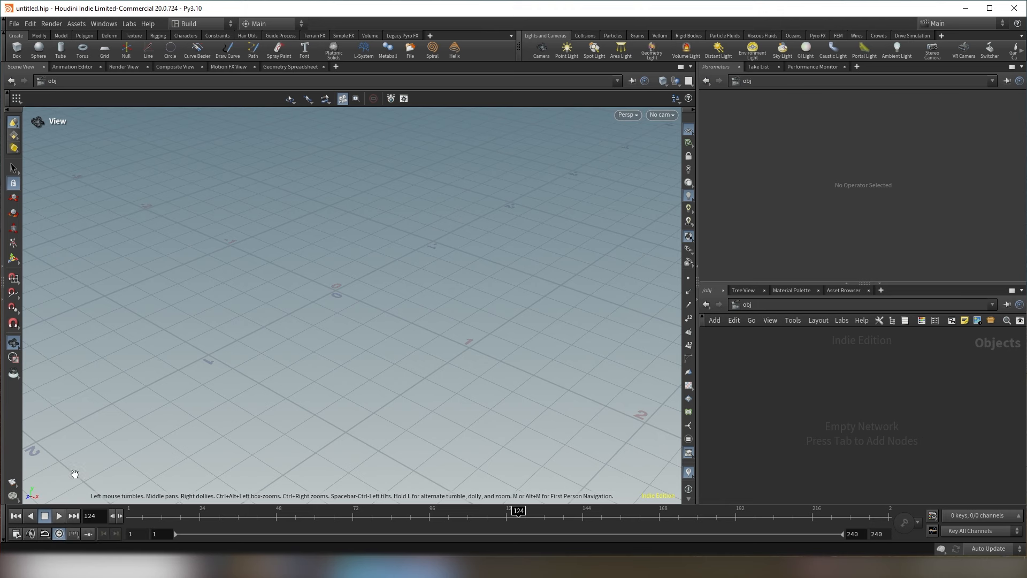
# Set the global animation frame rate to 30 FPS and the end frame to 300, and apply the new rate
pyautogui.click(16, 534)
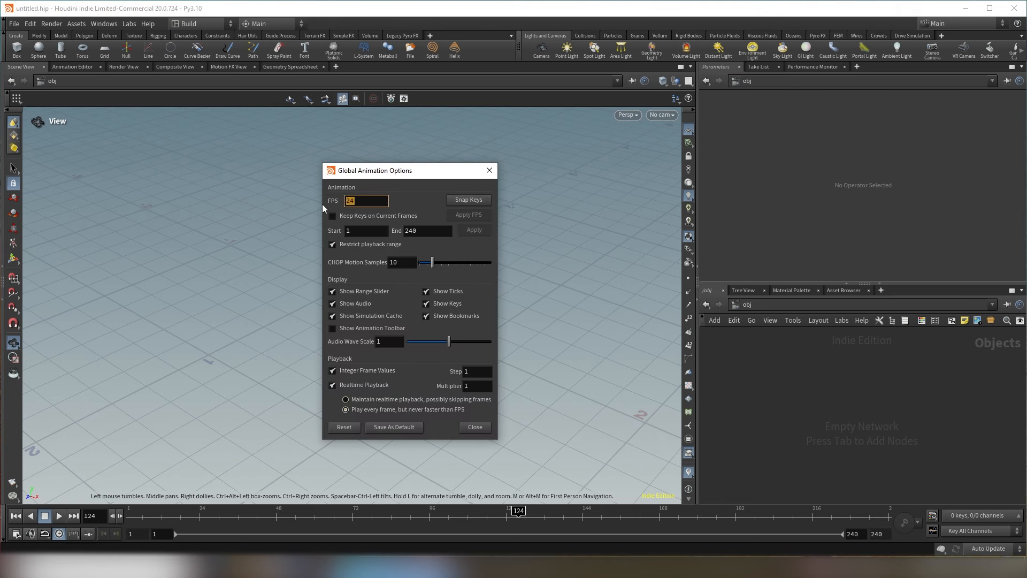
pyautogui.press('Return')
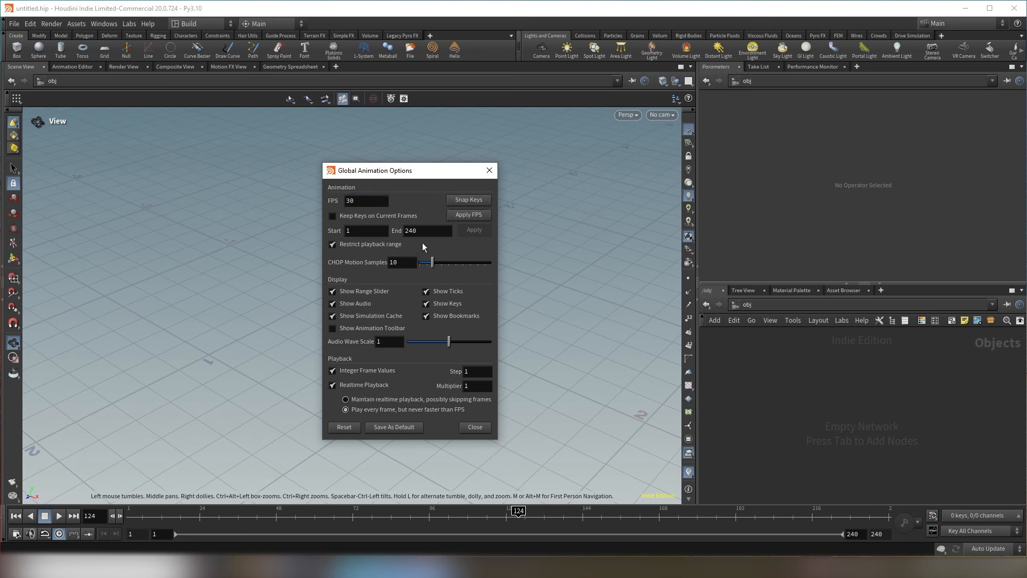
pyautogui.moveTo(424, 232); pyautogui.dragTo(375, 233)
pyautogui.write('300')
pyautogui.press('Return')
pyautogui.click(470, 216)
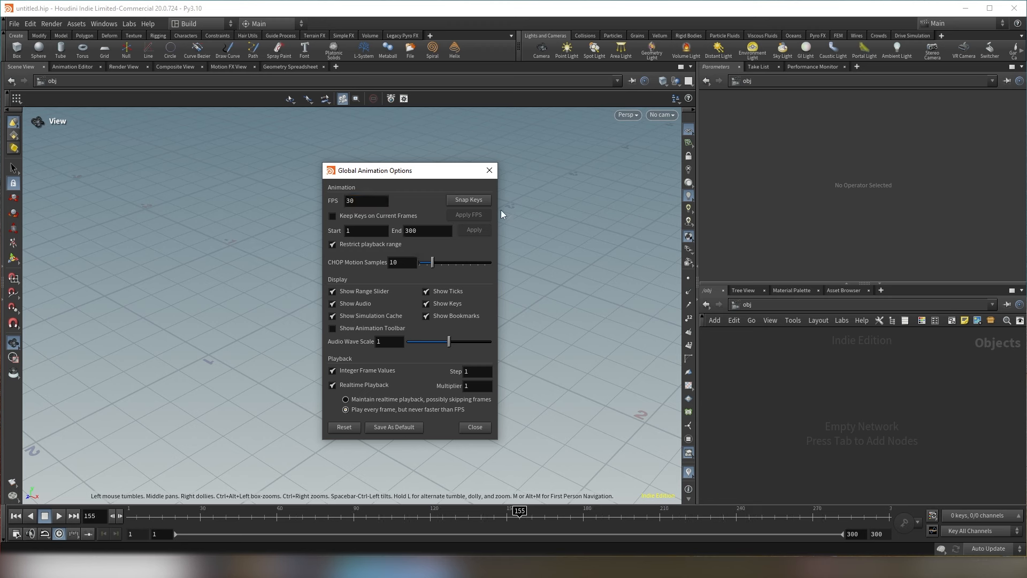
pyautogui.click(490, 170)
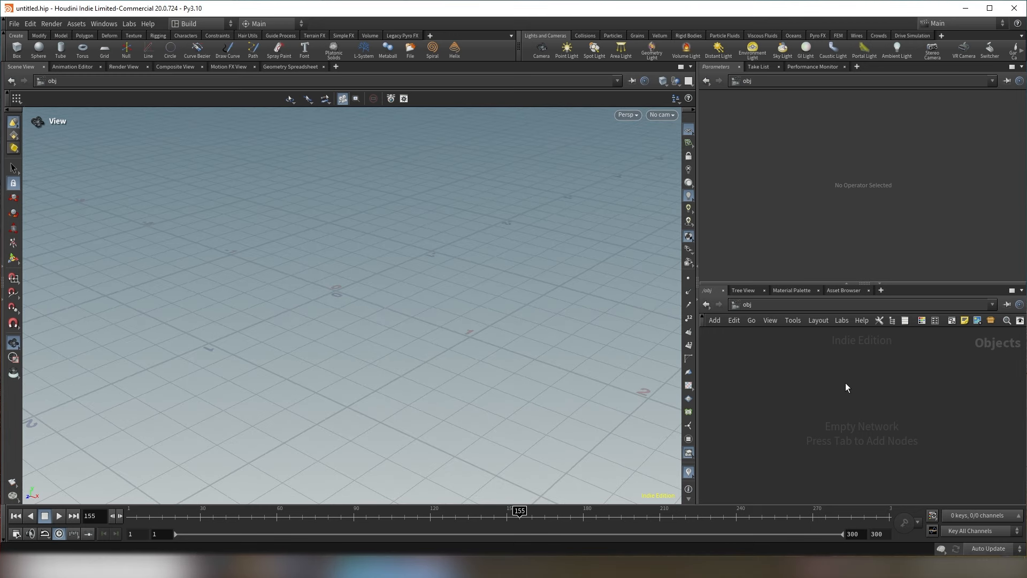
# Add a Geometry node to the empty object network
pyautogui.moveTo(710, 336); pyautogui.dragTo(1015, 502)
pyautogui.moveTo(717, 340); pyautogui.dragTo(999, 480)
pyautogui.press('Tab')
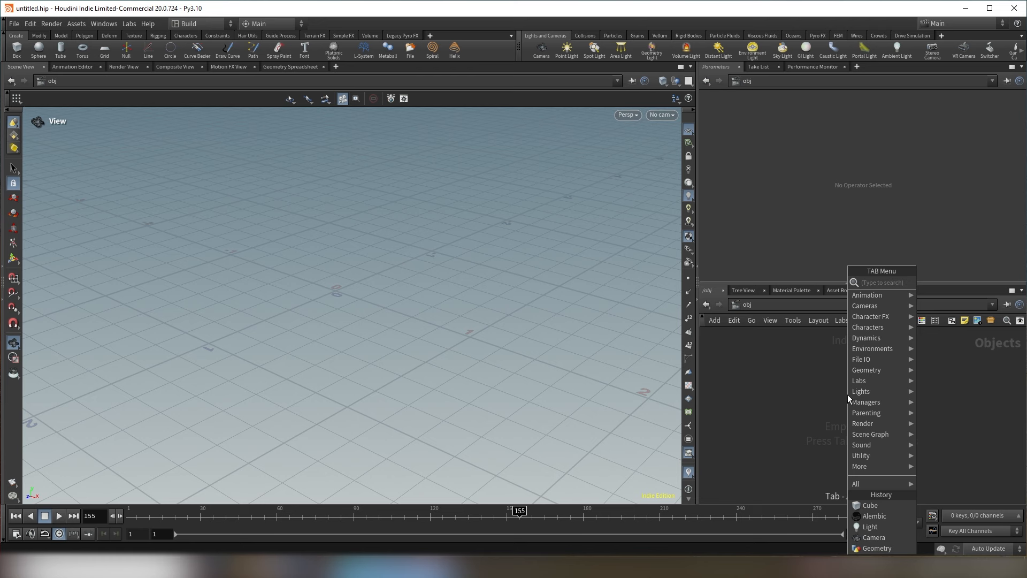
pyautogui.write('geo')
pyautogui.press('Return')
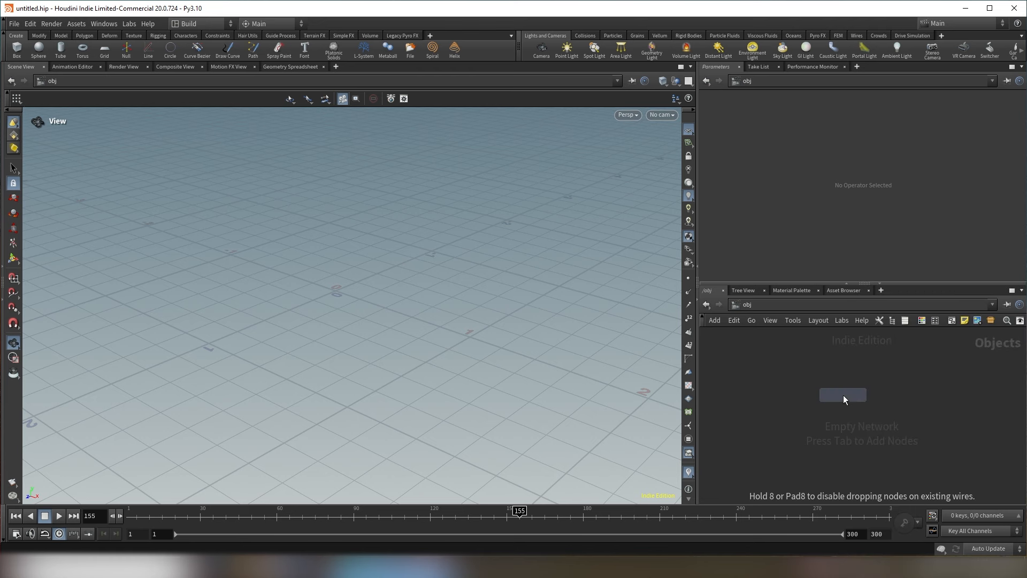
pyautogui.click(854, 391)
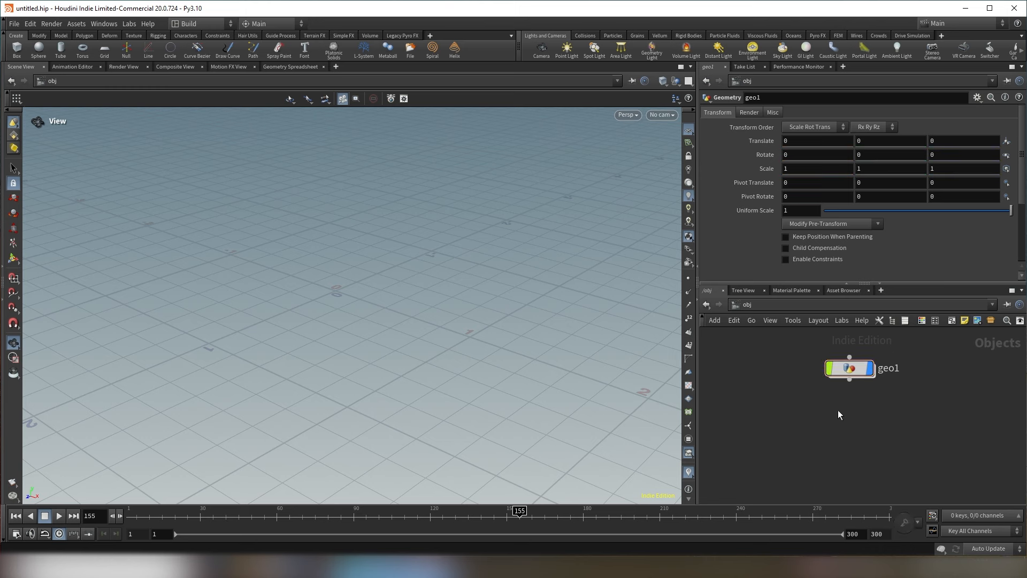
# Add a Camera node to the object network, beside the geometry node
pyautogui.press('Tab')
pyautogui.write('cam')
pyautogui.press('Return')
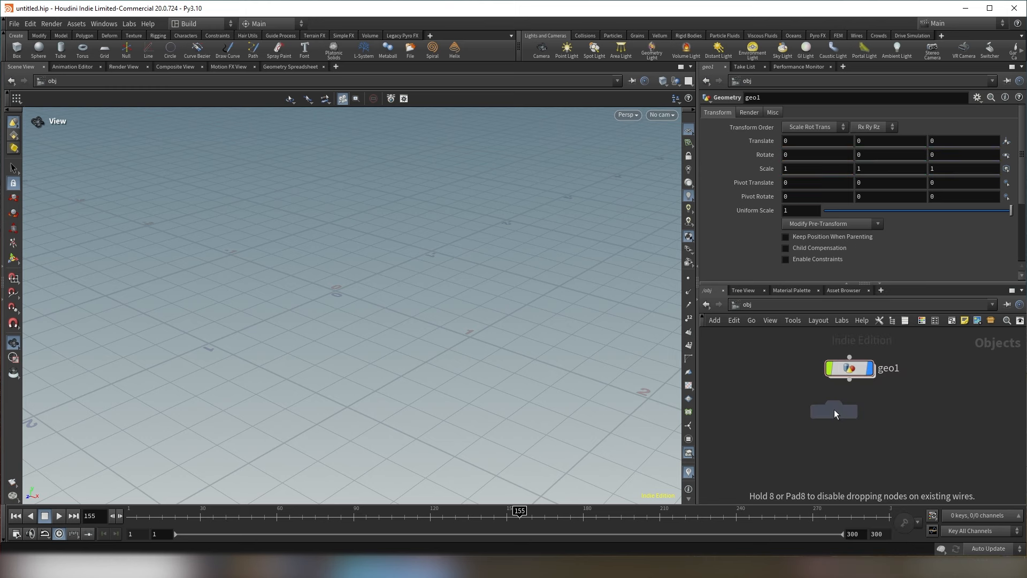
pyautogui.click(789, 409)
pyautogui.click(794, 419)
# Add a Light node below the camera node and view both objects in the scene
pyautogui.press('Tab')
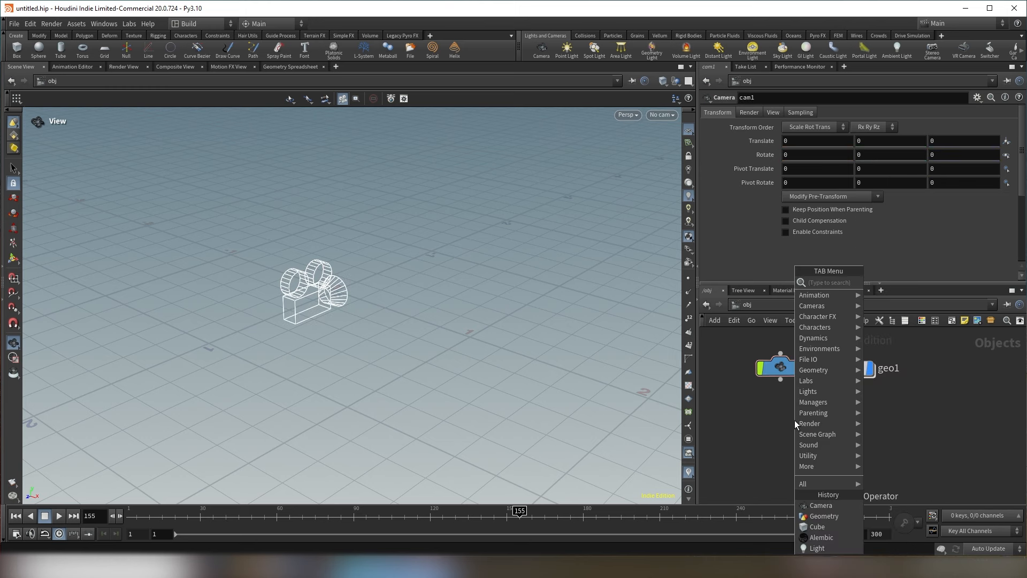
pyautogui.write('light')
pyautogui.press('Return')
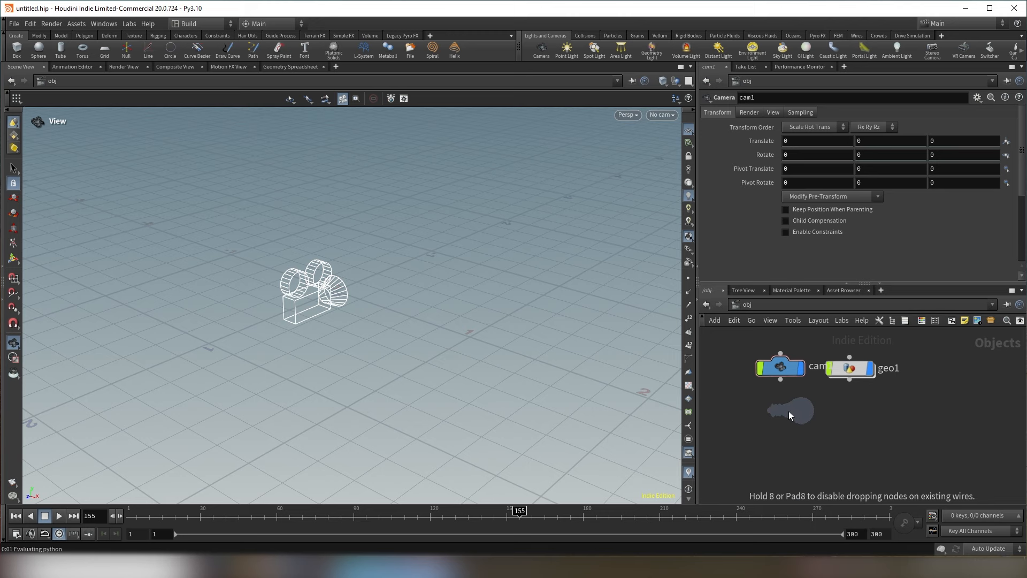
pyautogui.click(782, 412)
pyautogui.moveTo(360, 293); pyautogui.dragTo(489, 325)
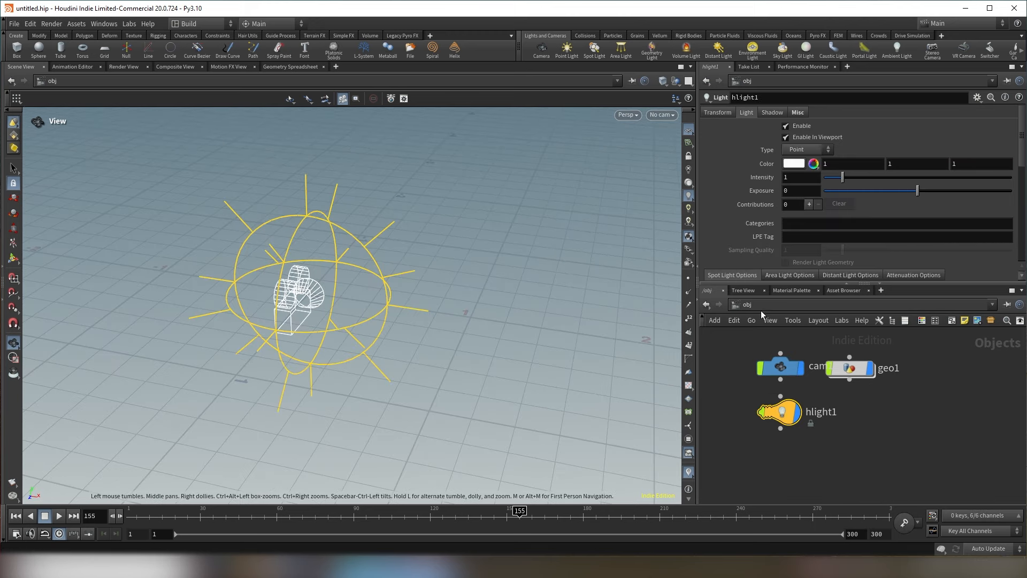
pyautogui.moveTo(351, 268); pyautogui.dragTo(481, 270)
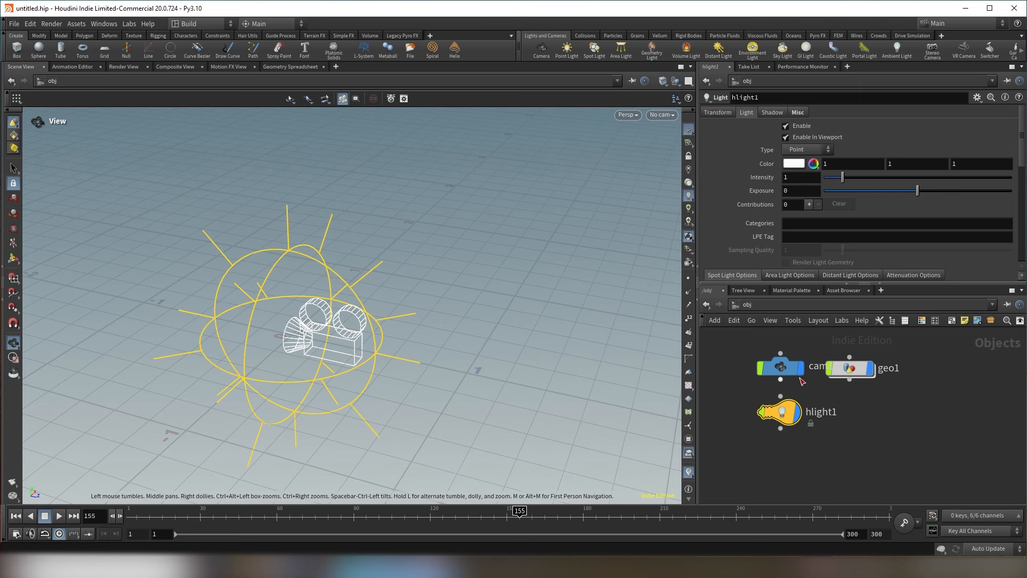
# Select the camera, geometry and light nodes and move them together in the network
pyautogui.moveTo(736, 343); pyautogui.dragTo(961, 450)
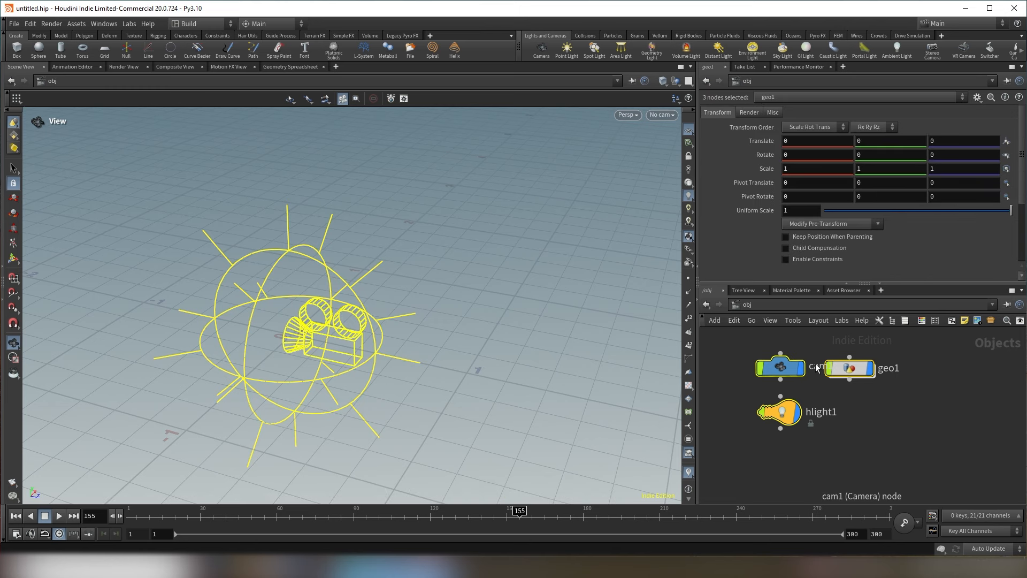
pyautogui.moveTo(760, 368)
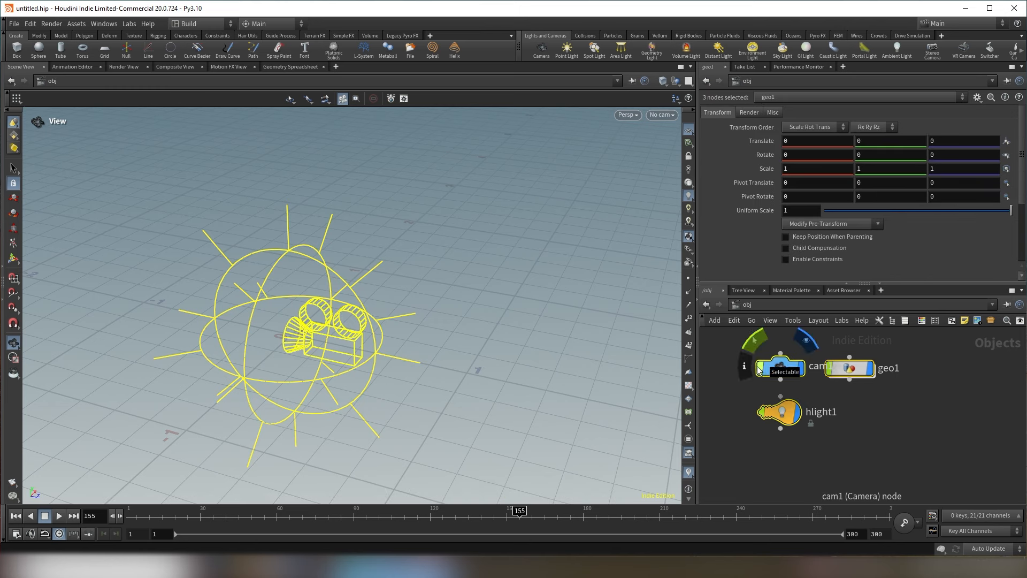
pyautogui.moveTo(791, 371); pyautogui.dragTo(852, 387)
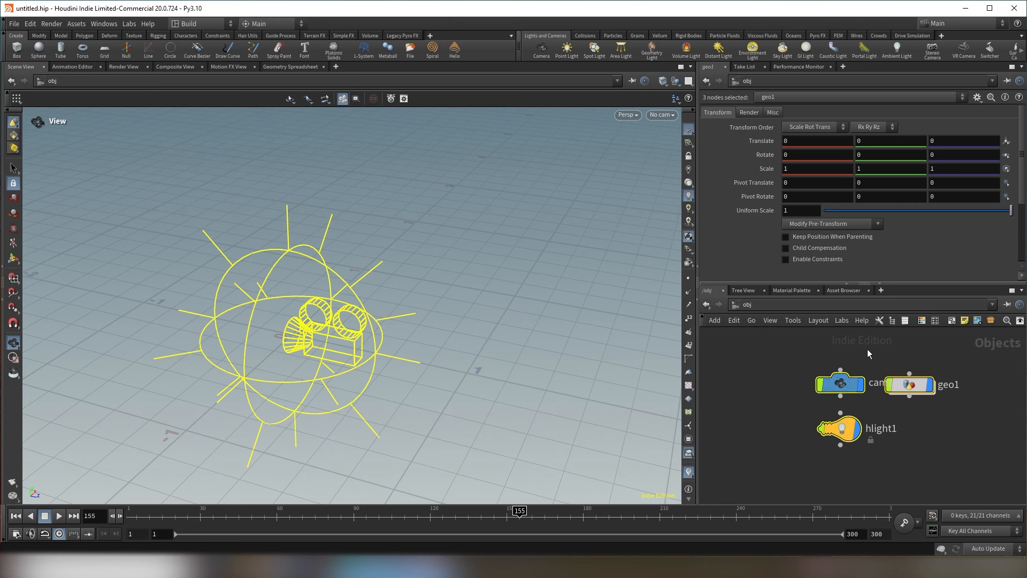
# Delete the camera and light nodes from the object network
pyautogui.click(893, 322)
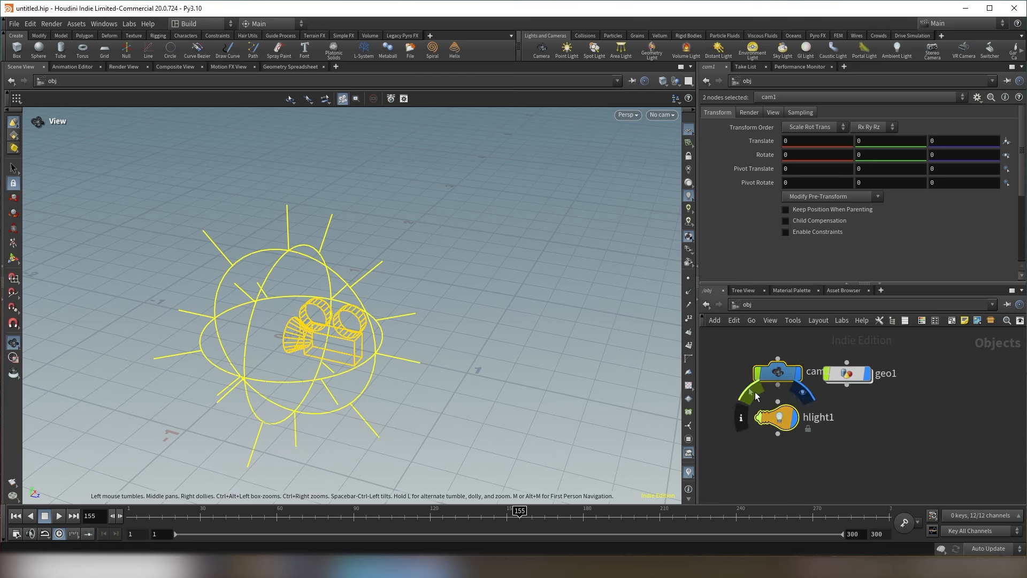
pyautogui.press('s')
pyautogui.press('Delete')
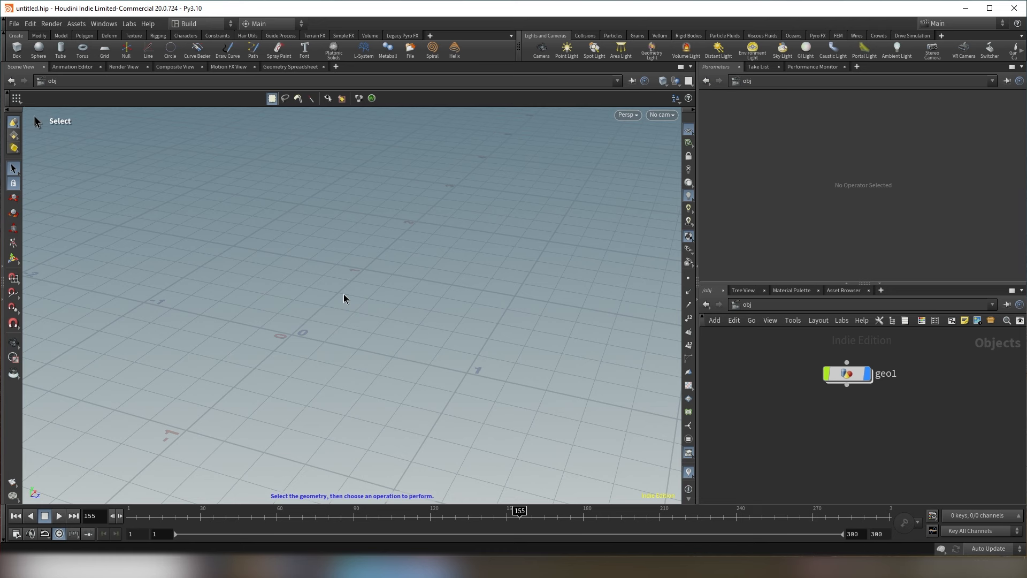
# Reposition the geometry node in the object network and go inside it, stepping back out to the object level once
pyautogui.moveTo(847, 377); pyautogui.dragTo(849, 410)
pyautogui.moveTo(942, 427); pyautogui.dragTo(900, 421, button='middle')
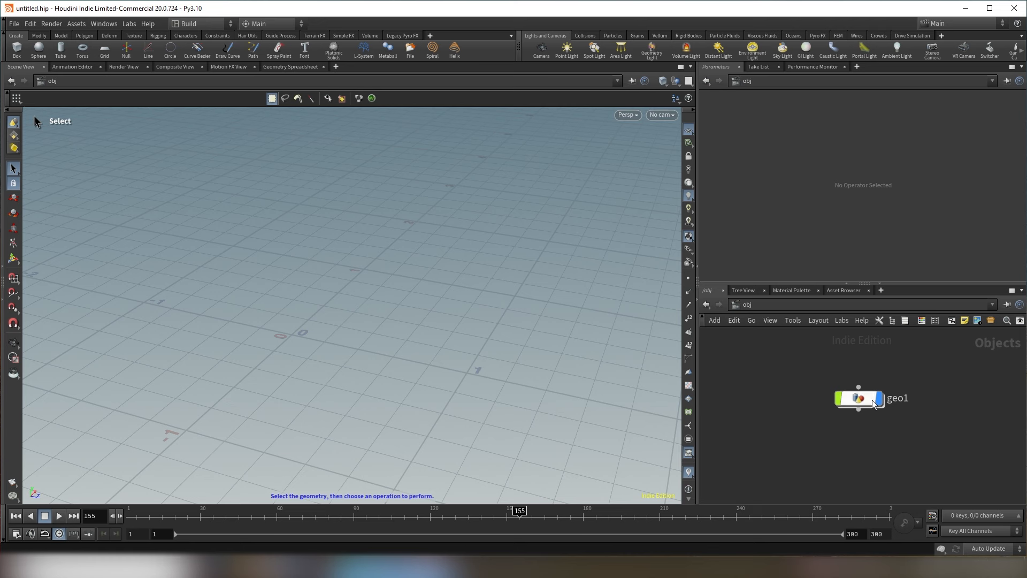
pyautogui.moveTo(862, 400); pyautogui.dragTo(846, 394)
pyautogui.doubleClick(846, 394)
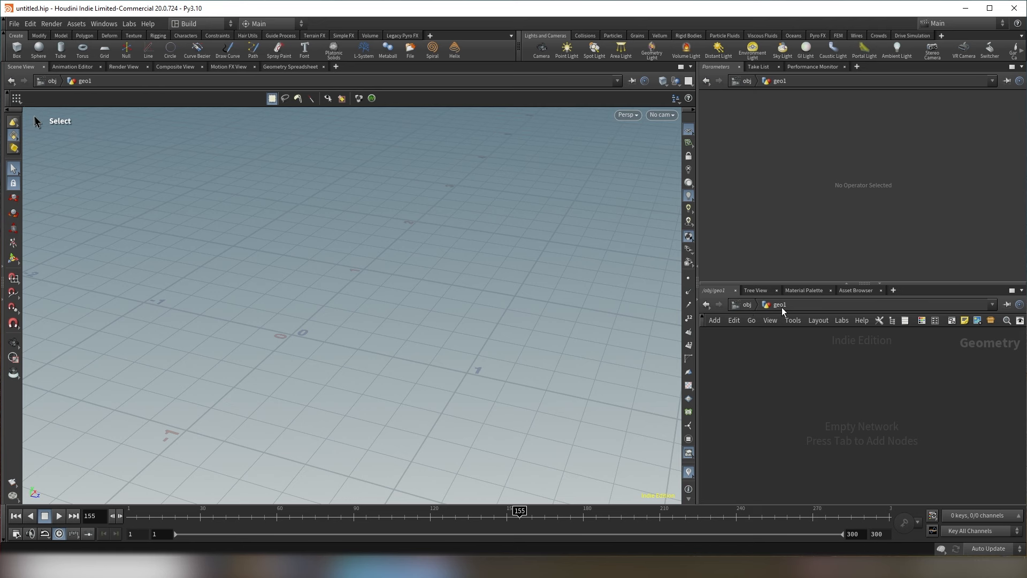
pyautogui.click(747, 305)
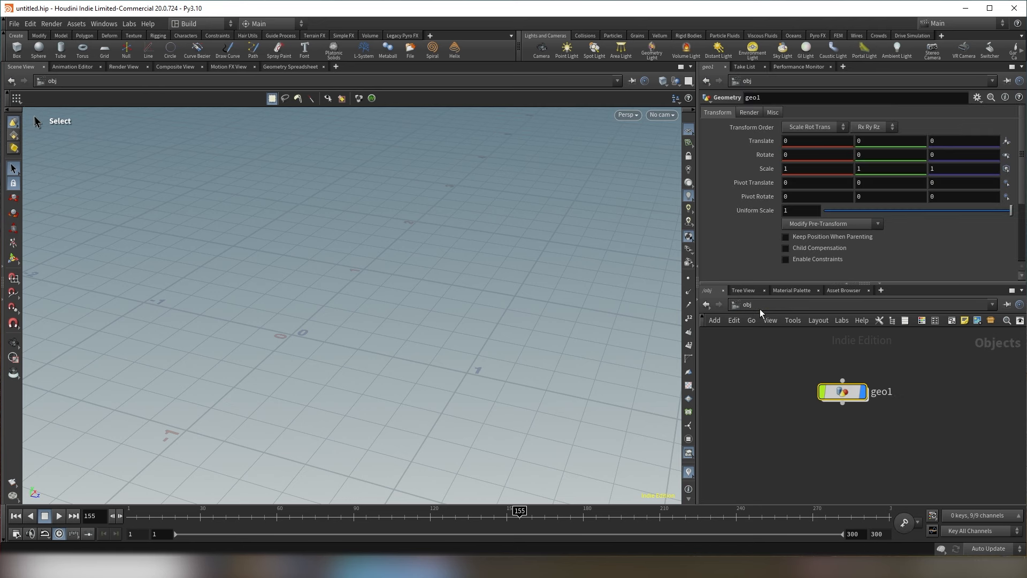
pyautogui.doubleClick(843, 392)
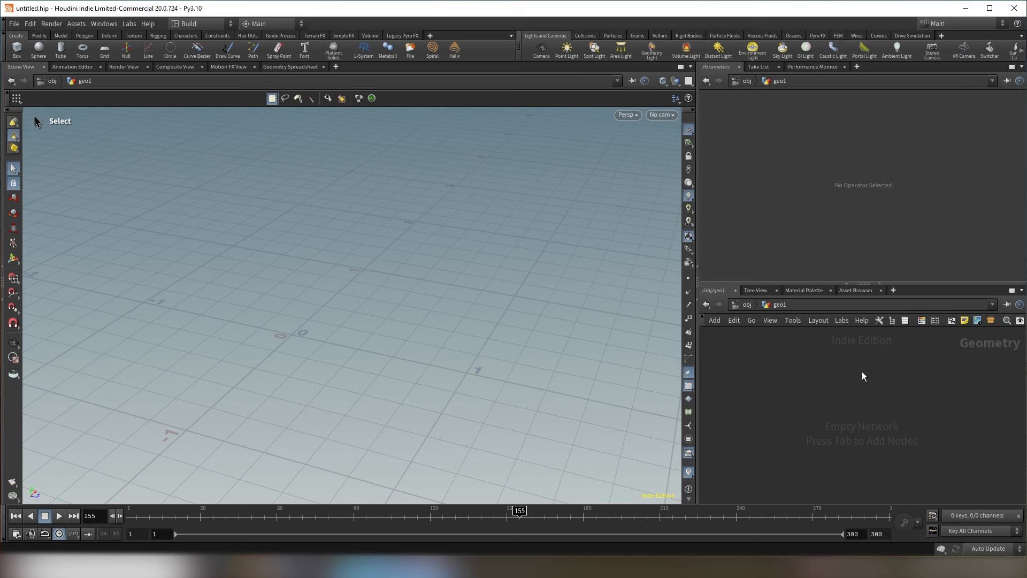
# Add a Test Geometry: Rubber Toy node inside the geometry network and view the toy from an angle
pyautogui.press('Tab')
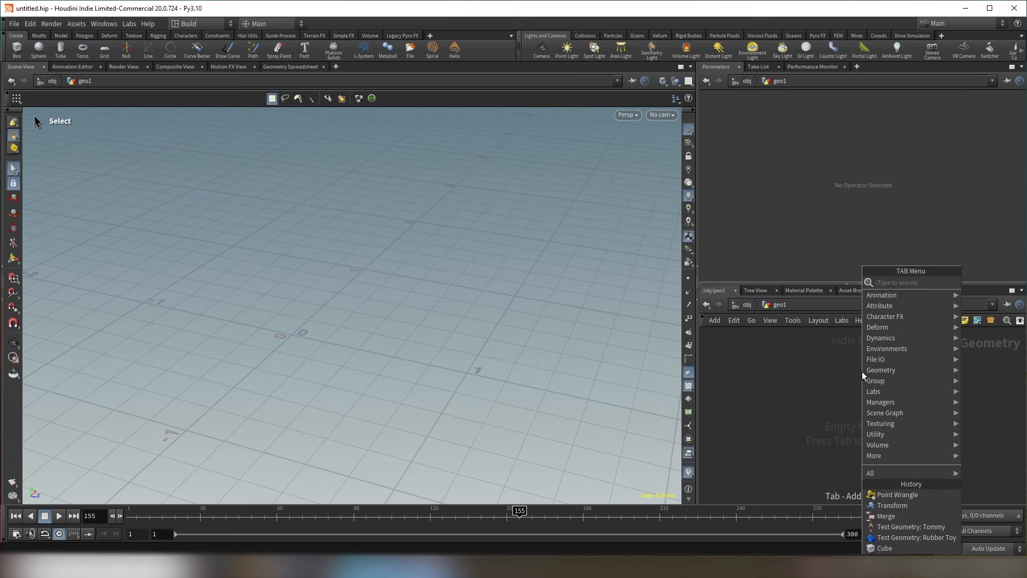
pyautogui.write('test')
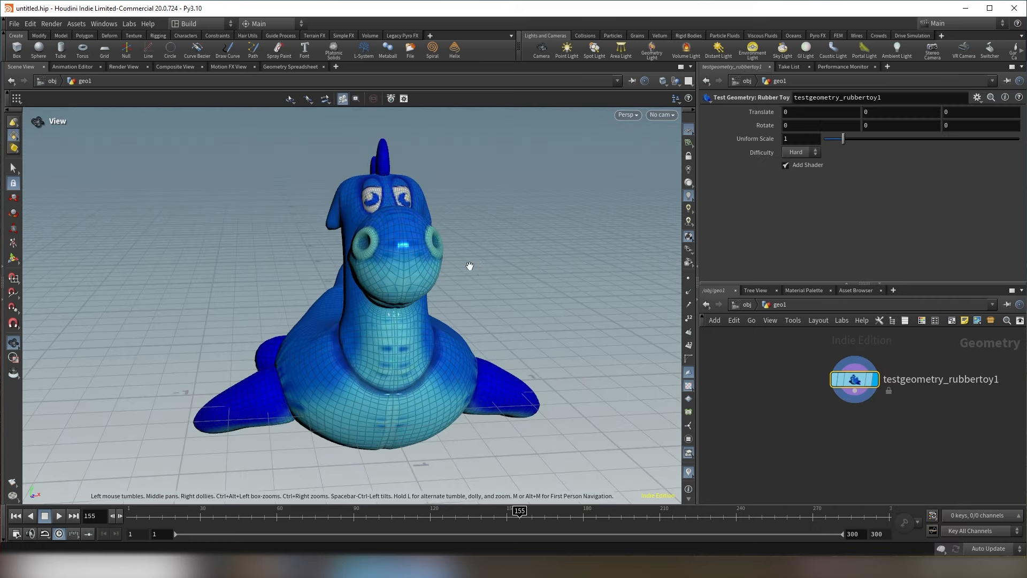
pyautogui.moveTo(469, 266); pyautogui.dragTo(489, 279)
pyautogui.scroll(5, 899, 420)
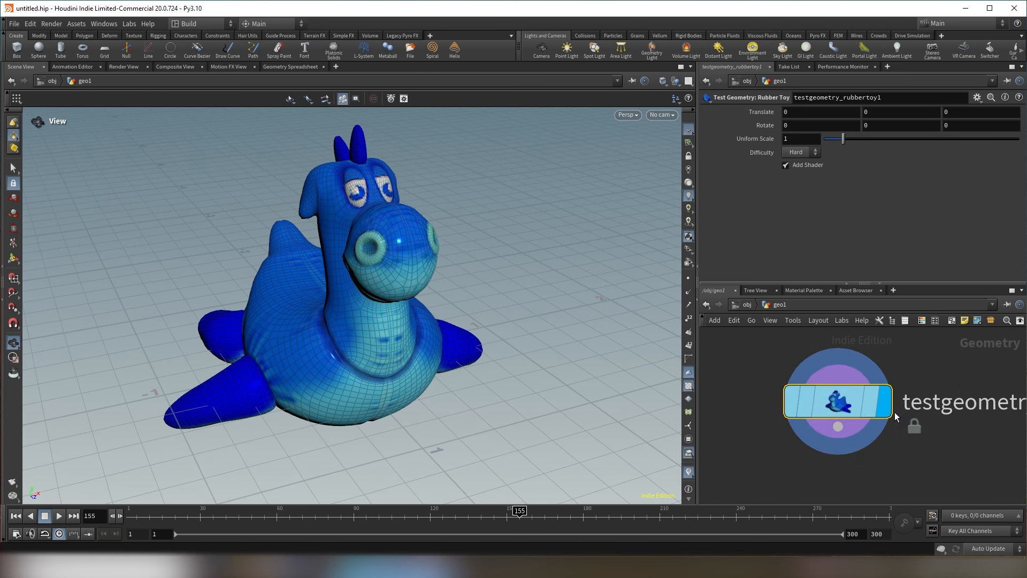
# Toggle the template flag of the rubber toy node on and off, leaving it off
pyautogui.moveTo(892, 403)
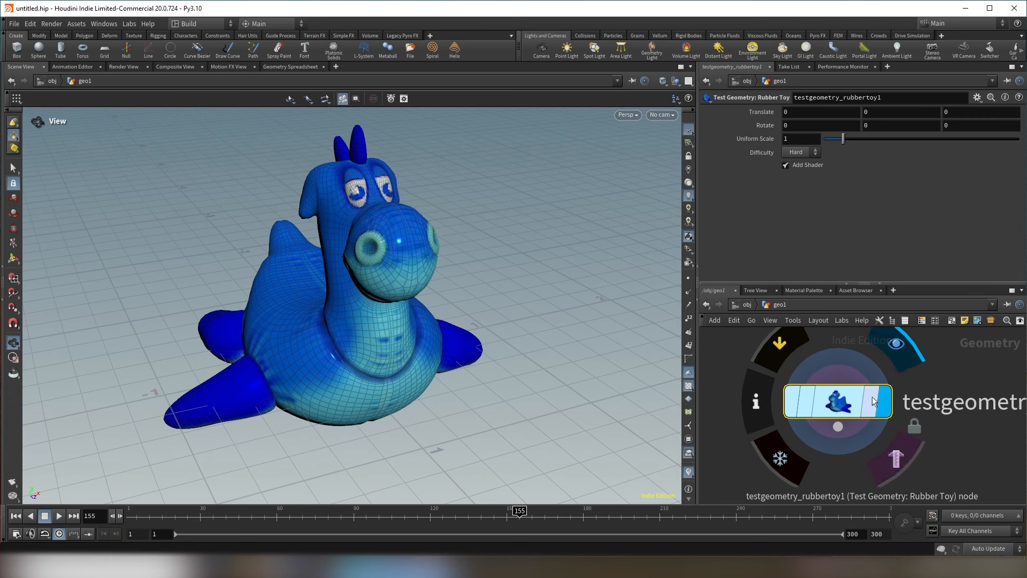
pyautogui.click(873, 400)
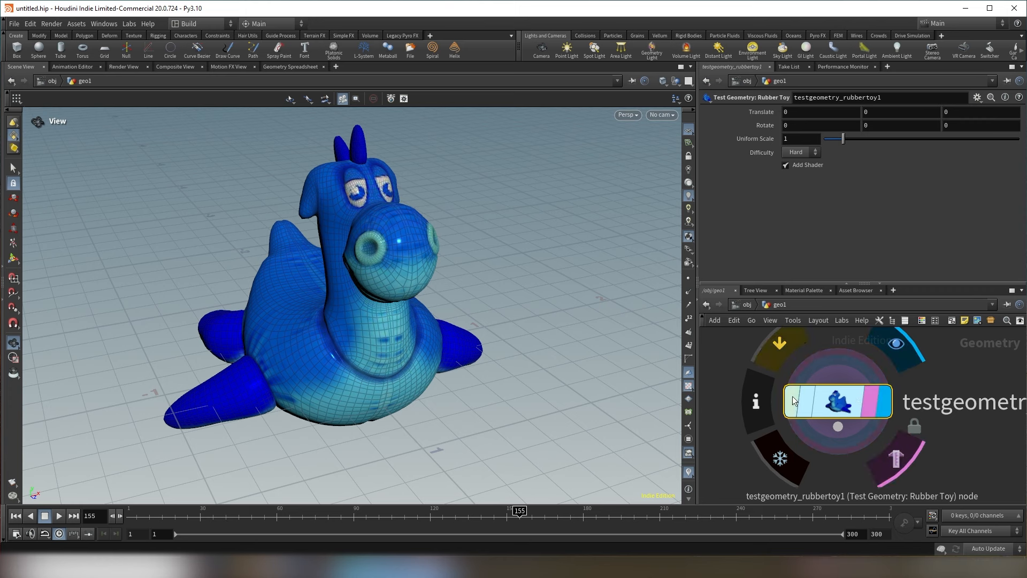
pyautogui.click(872, 402)
pyautogui.click(872, 402)
pyautogui.click(872, 403)
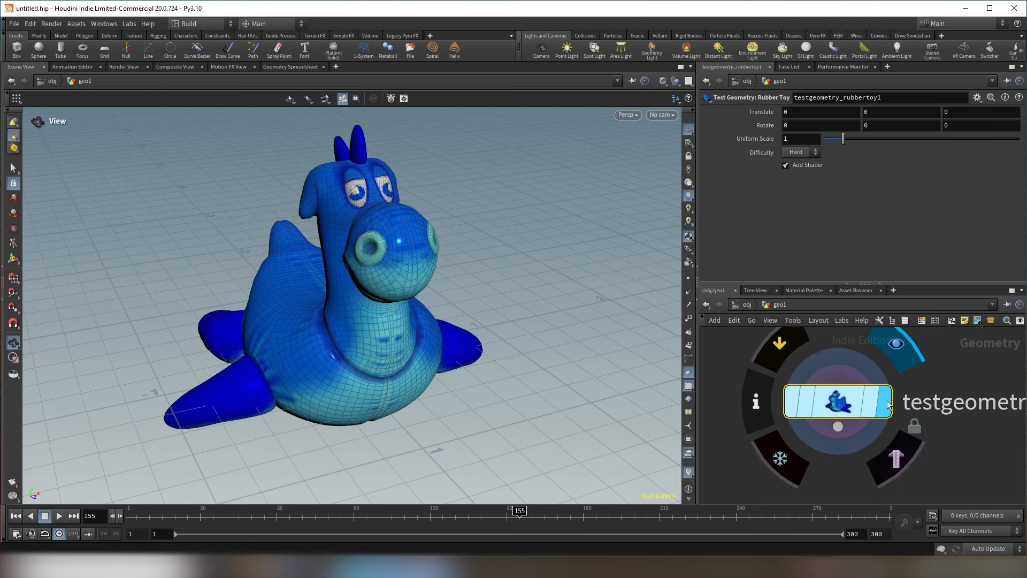
pyautogui.scroll(-3, 885, 428)
pyautogui.scroll(3, 888, 429)
pyautogui.moveTo(872, 429); pyautogui.dragTo(920, 447, button='middle')
pyautogui.scroll(-3, 872, 426)
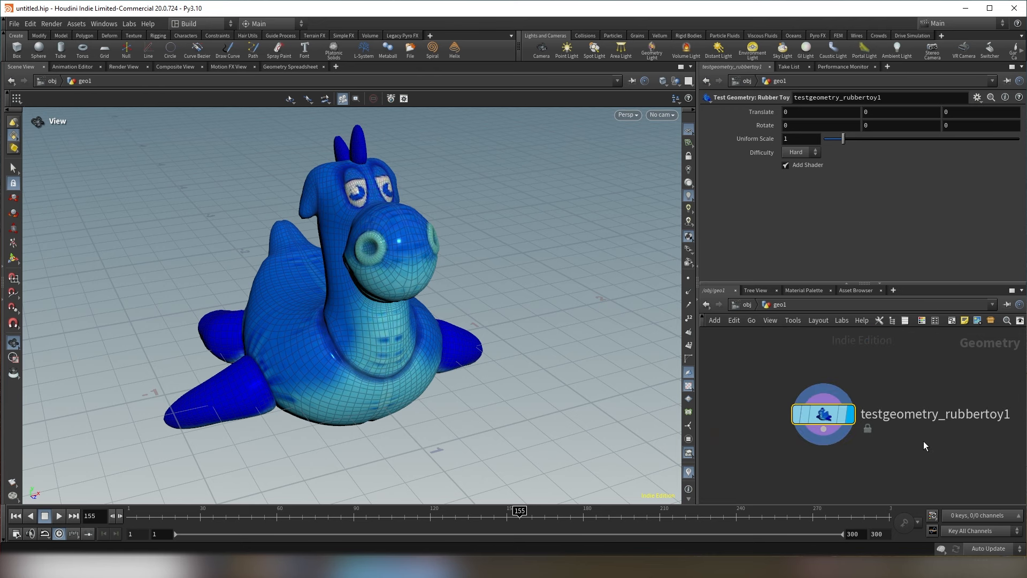
# Add a Test Geometry: Tommy node beside the rubber toy node and set its display flag
pyautogui.press('Tab')
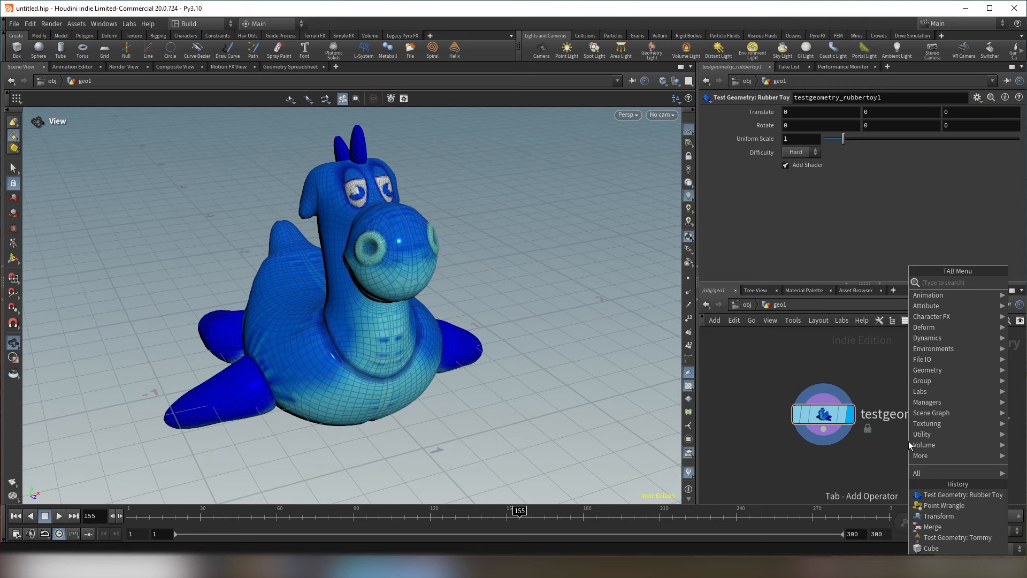
pyautogui.write('tommy')
pyautogui.press('Return')
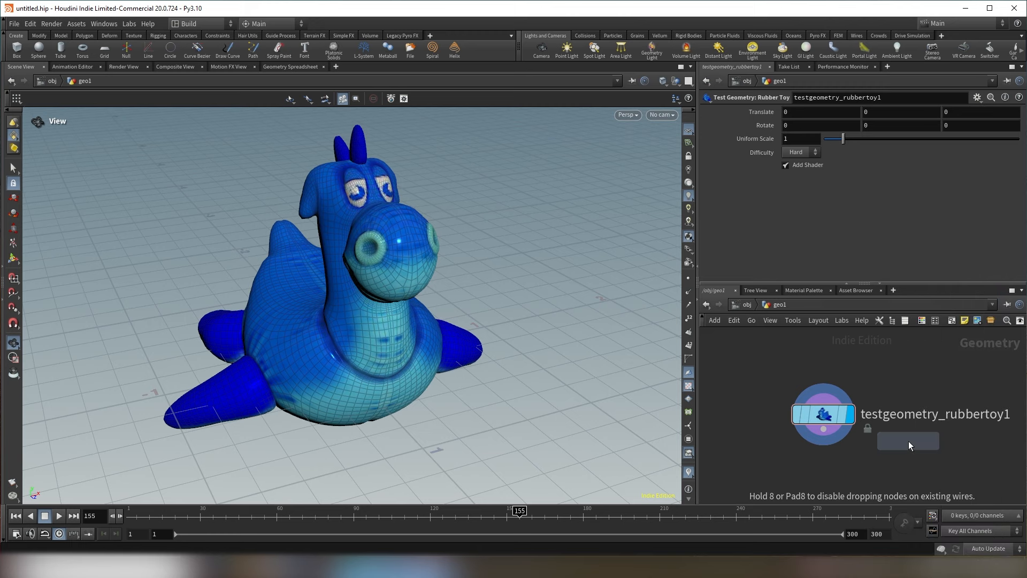
pyautogui.click(933, 418)
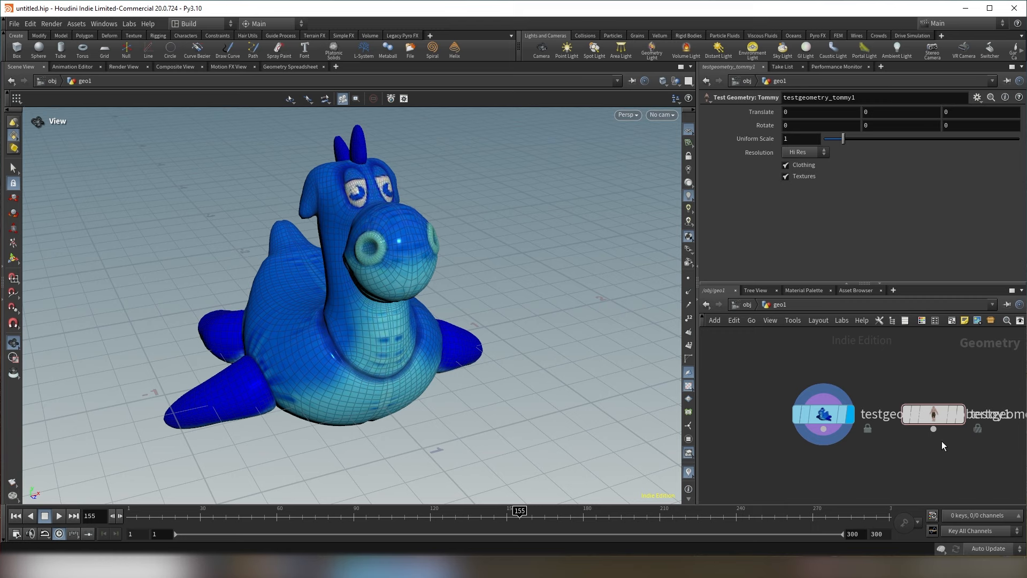
pyautogui.moveTo(931, 412); pyautogui.dragTo(912, 374)
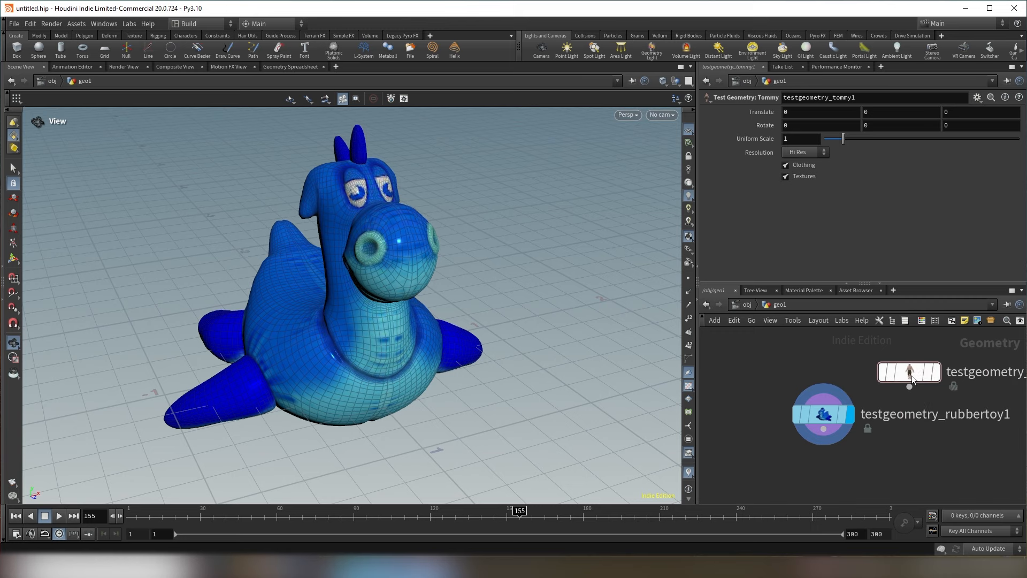
pyautogui.click(939, 373)
pyautogui.scroll(-5, 408, 229)
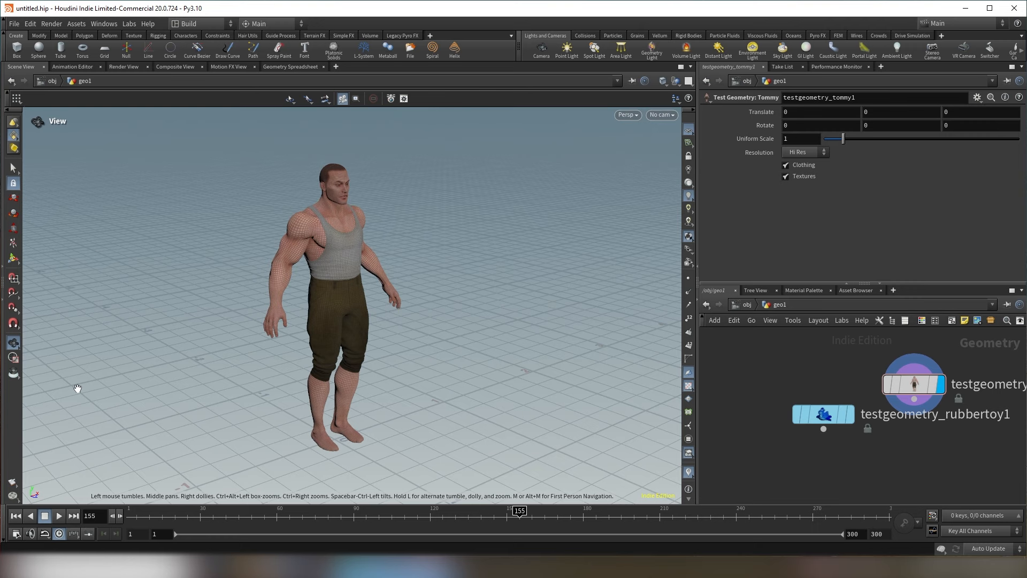
# Level the rubber toy node with the Tommy node and switch the display flag between them, ending on the rubber toy
pyautogui.moveTo(824, 414); pyautogui.dragTo(812, 384)
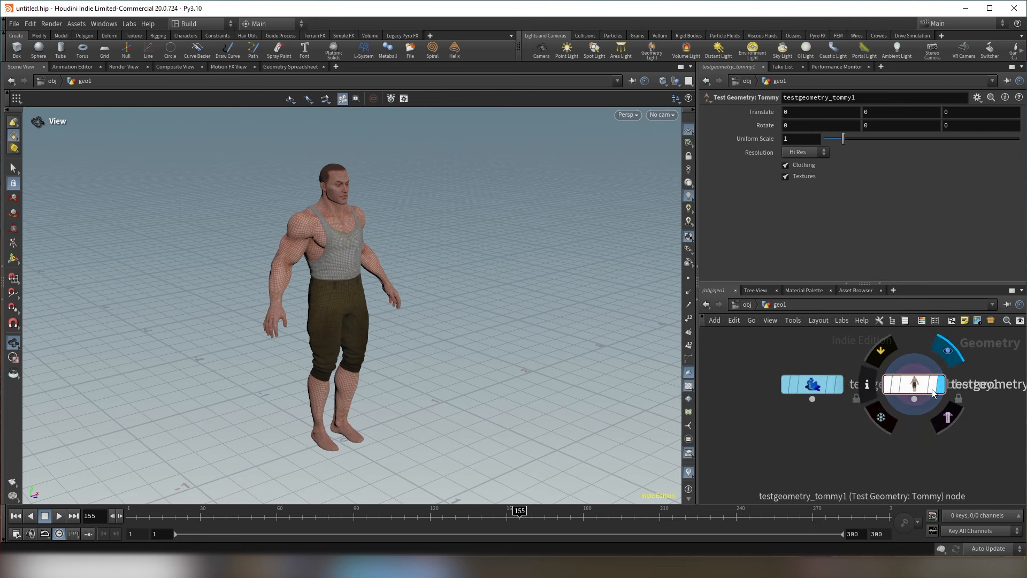
pyautogui.click(841, 384)
pyautogui.click(943, 386)
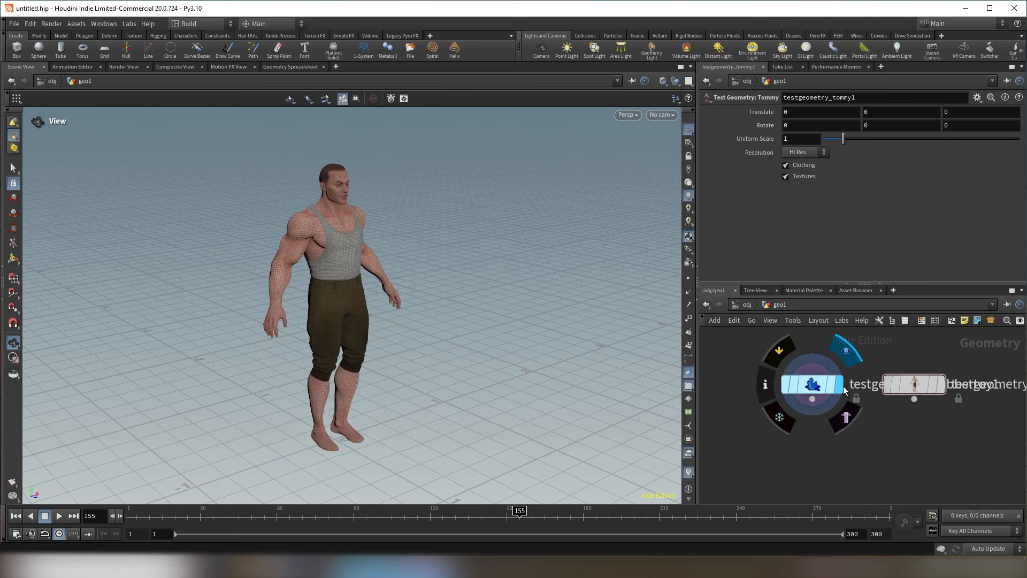
pyautogui.click(841, 384)
pyautogui.scroll(3, 855, 439)
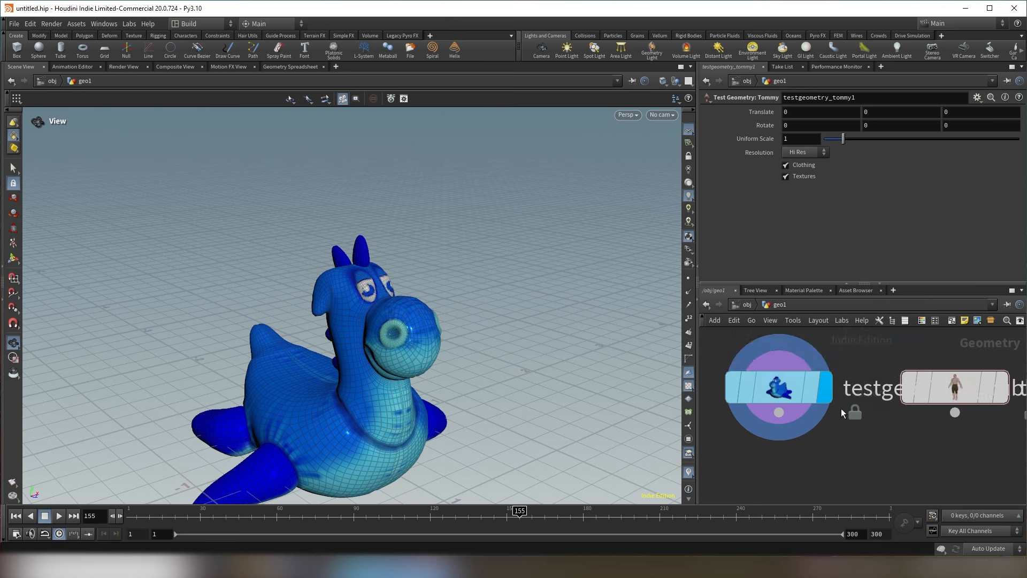
# Move the rubber toy node slightly down, then display the Tommy node and return the display flag to the rubber toy
pyautogui.moveTo(833, 387)
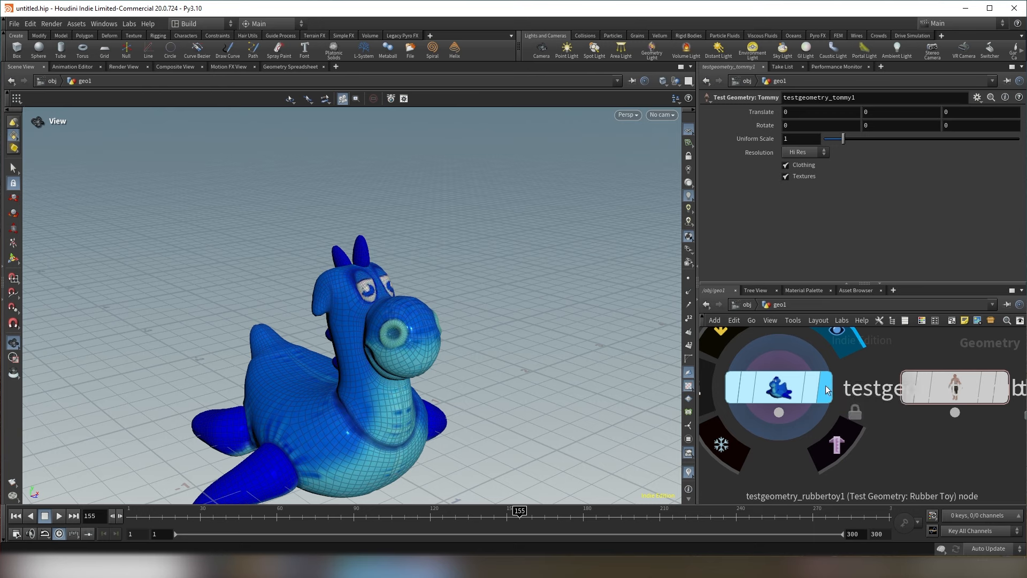
pyautogui.moveTo(801, 389); pyautogui.dragTo(802, 408)
pyautogui.click(996, 392)
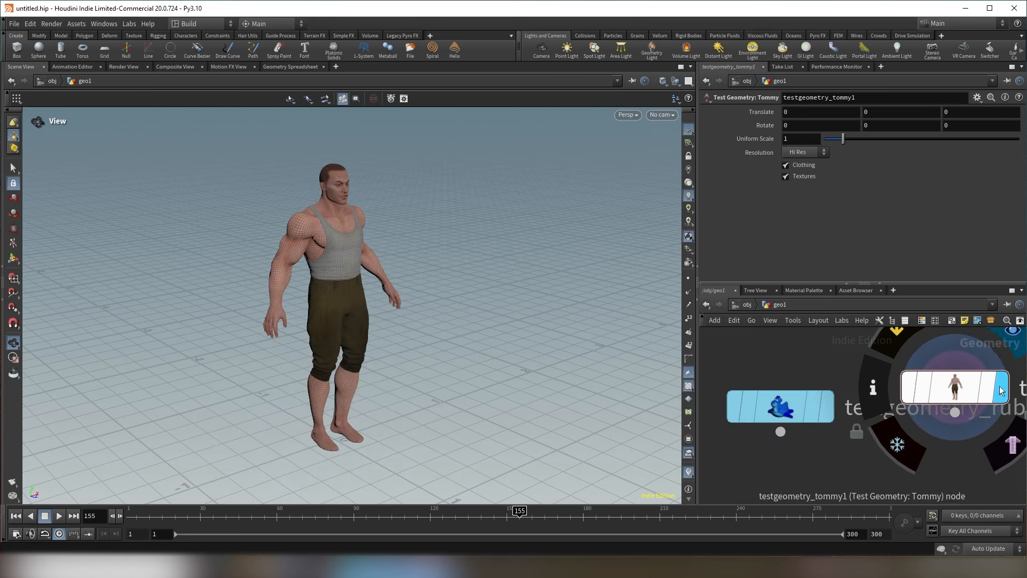
pyautogui.click(829, 406)
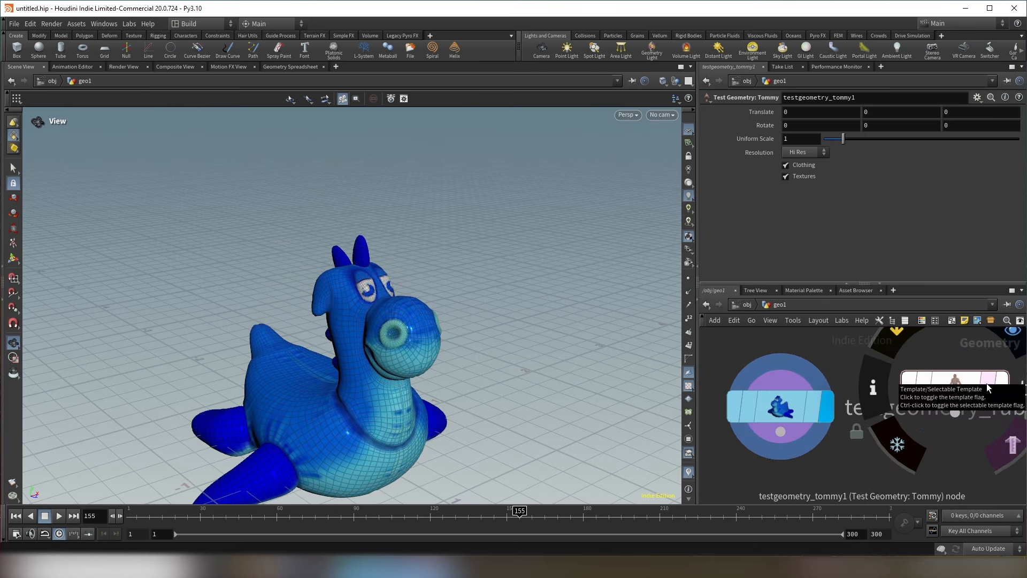
# Turn on the Tommy node's template flag, align the node with the rubber toy node and inspect both models
pyautogui.click(991, 389)
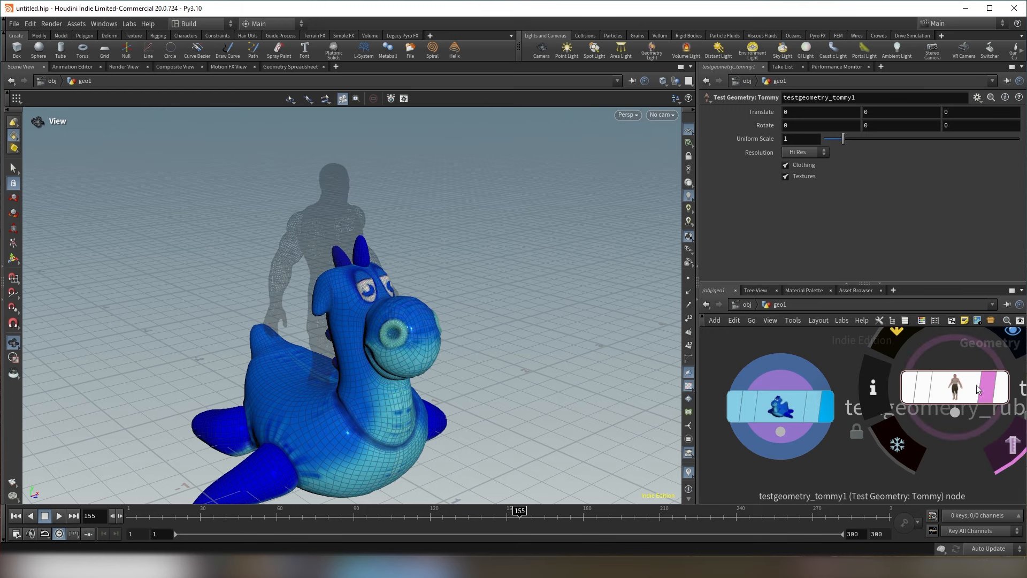
pyautogui.scroll(-2, 849, 471)
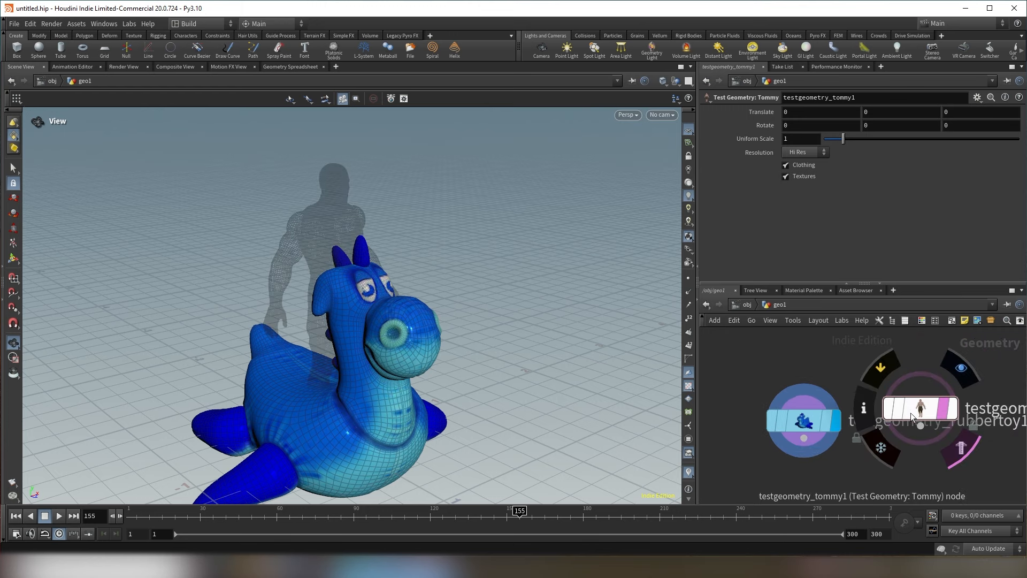
pyautogui.moveTo(910, 413); pyautogui.dragTo(913, 425)
pyautogui.moveTo(444, 331); pyautogui.dragTo(366, 247)
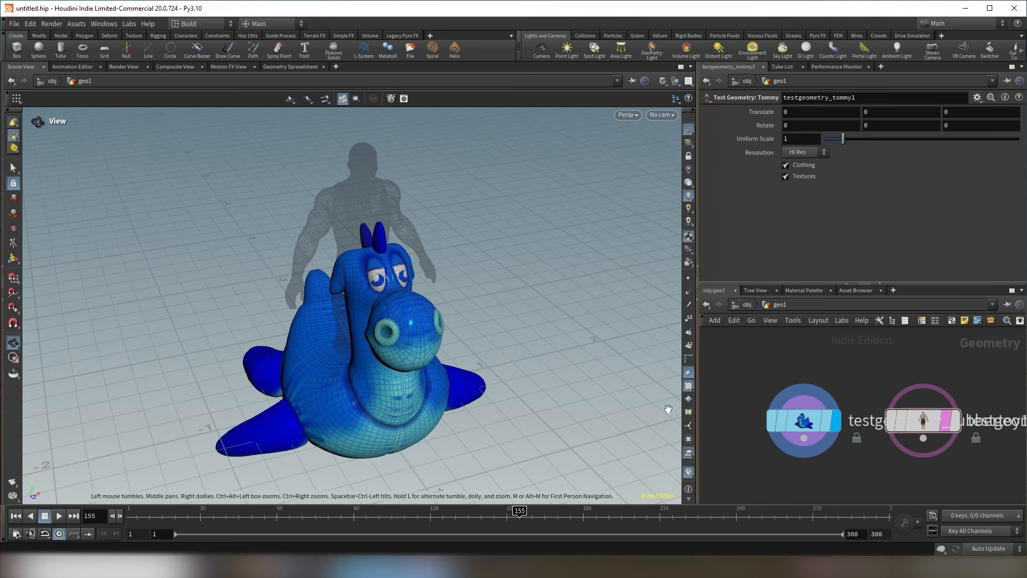
pyautogui.moveTo(428, 383); pyautogui.dragTo(538, 290)
pyautogui.moveTo(290, 222); pyautogui.dragTo(264, 222)
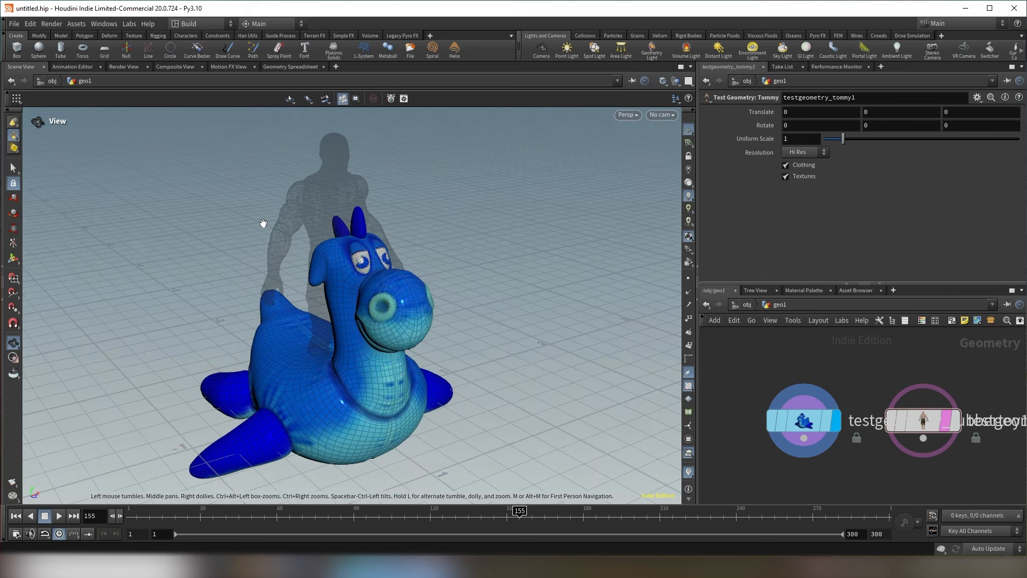
# Bypass the rubber toy node and turn its bypass flag off again
pyautogui.moveTo(896, 423)
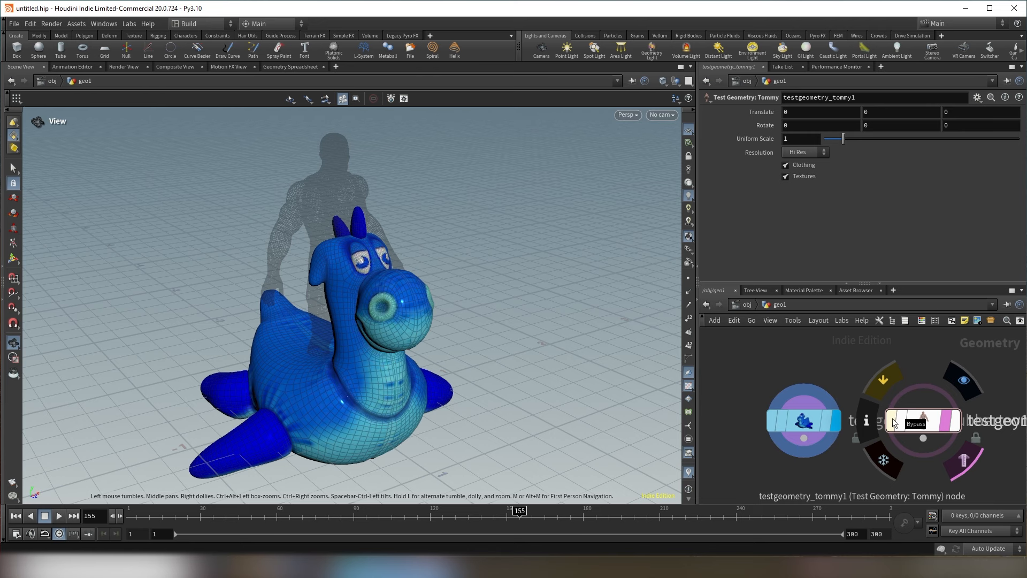
pyautogui.moveTo(774, 423)
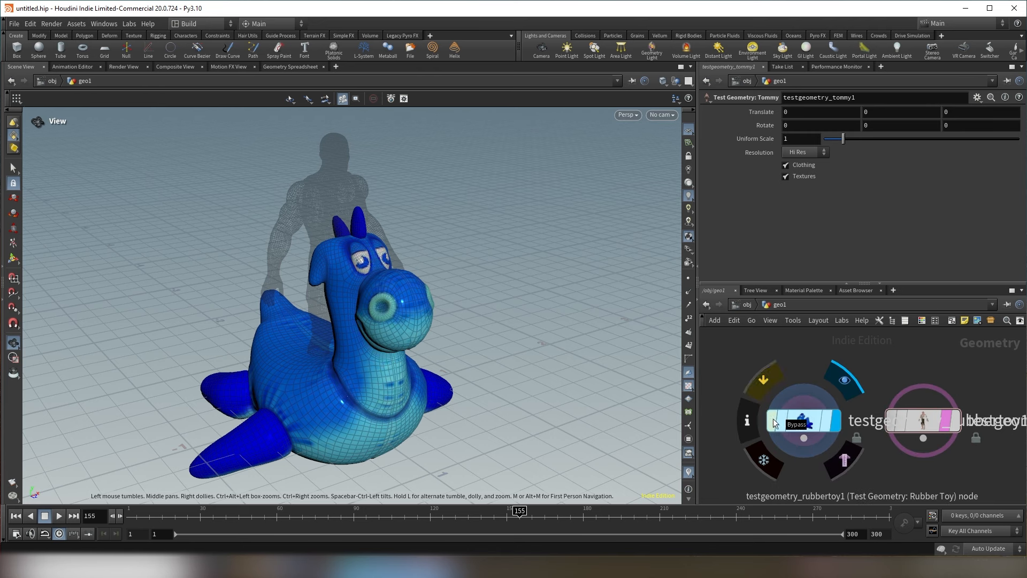
pyautogui.click(774, 423)
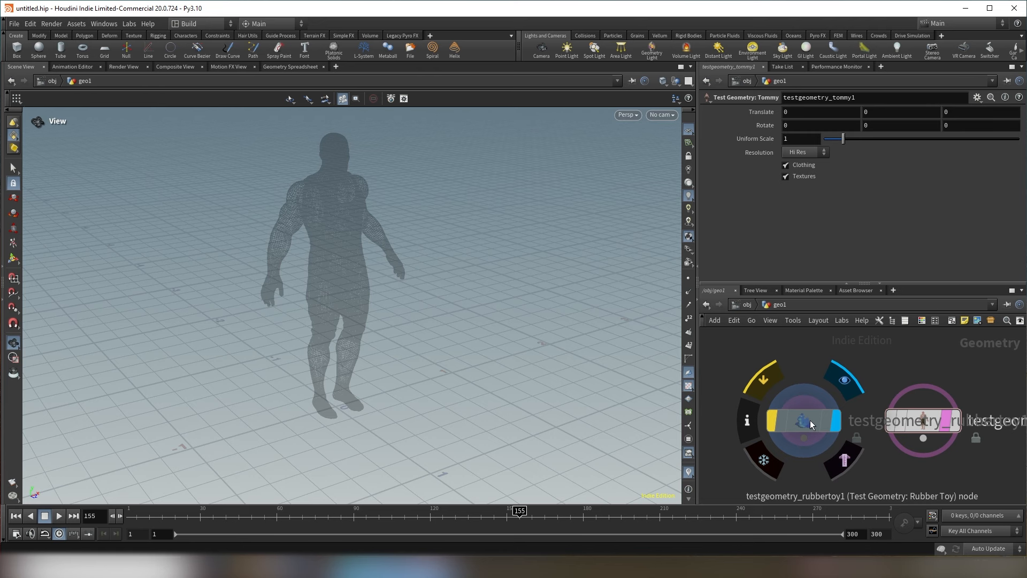
pyautogui.click(774, 422)
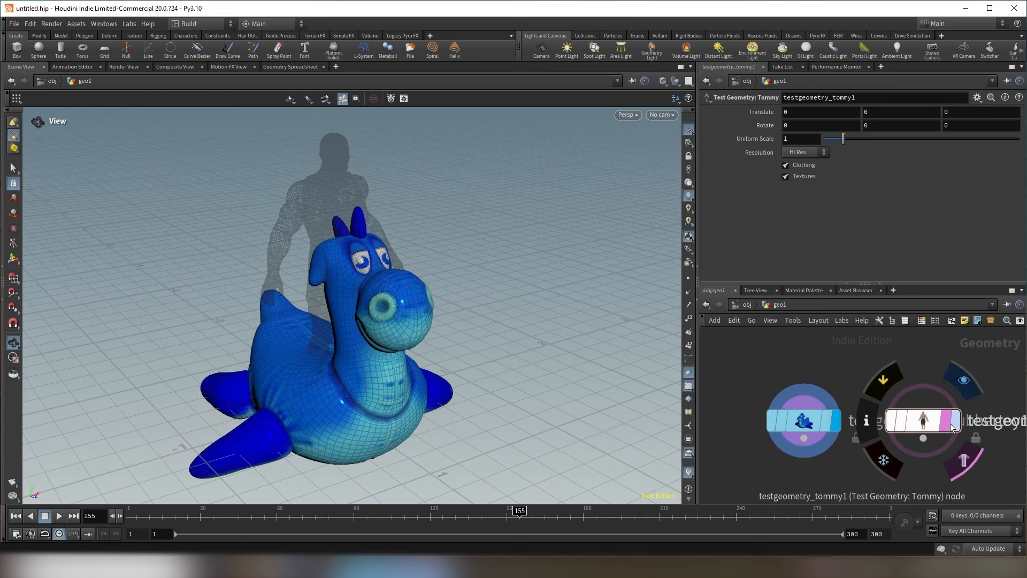
# Turn off the Tommy node's template flag and move the display flag from the rubber toy to the Tommy node
pyautogui.click(943, 423)
pyautogui.click(835, 421)
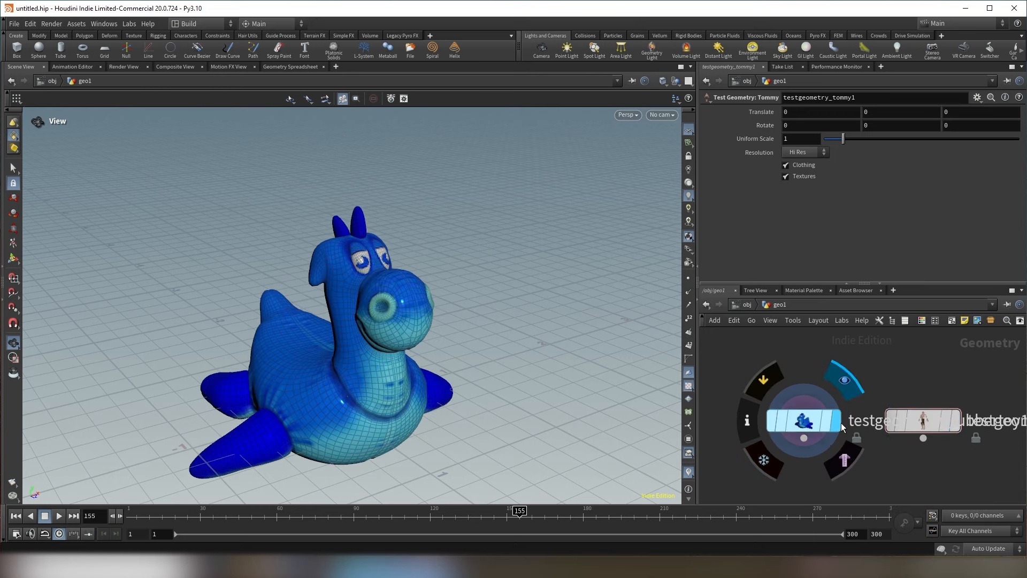
pyautogui.click(955, 422)
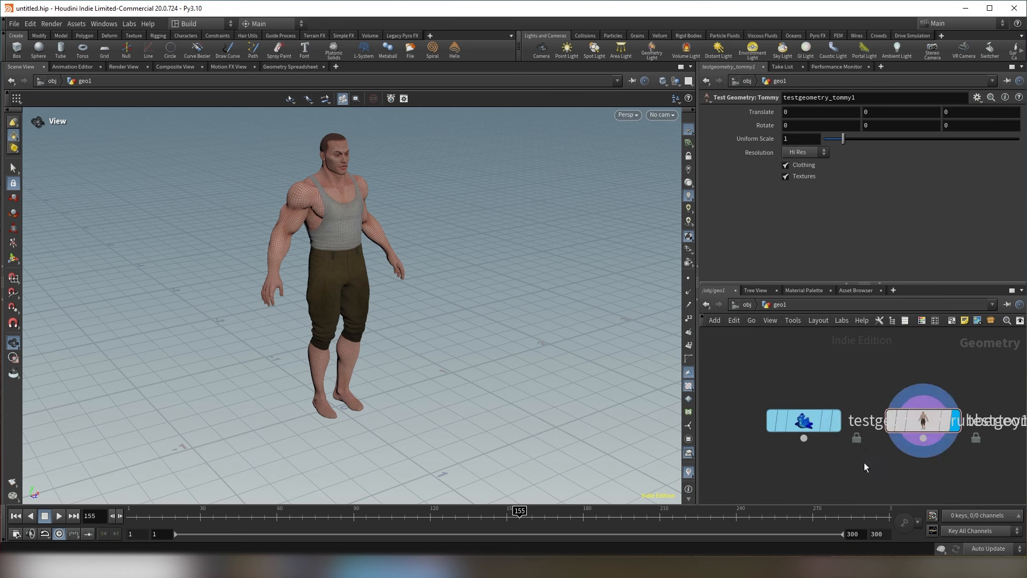
# Add a Merge node below the rubber toy and Tommy nodes
pyautogui.scroll(-3, 864, 462)
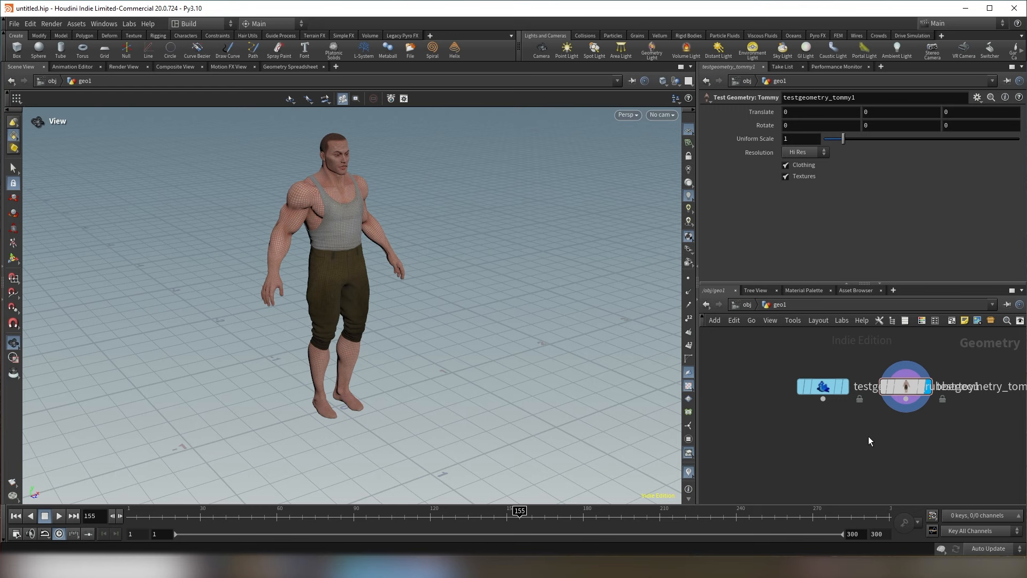
pyautogui.press('Tab')
pyautogui.write('merge')
pyautogui.press('Return')
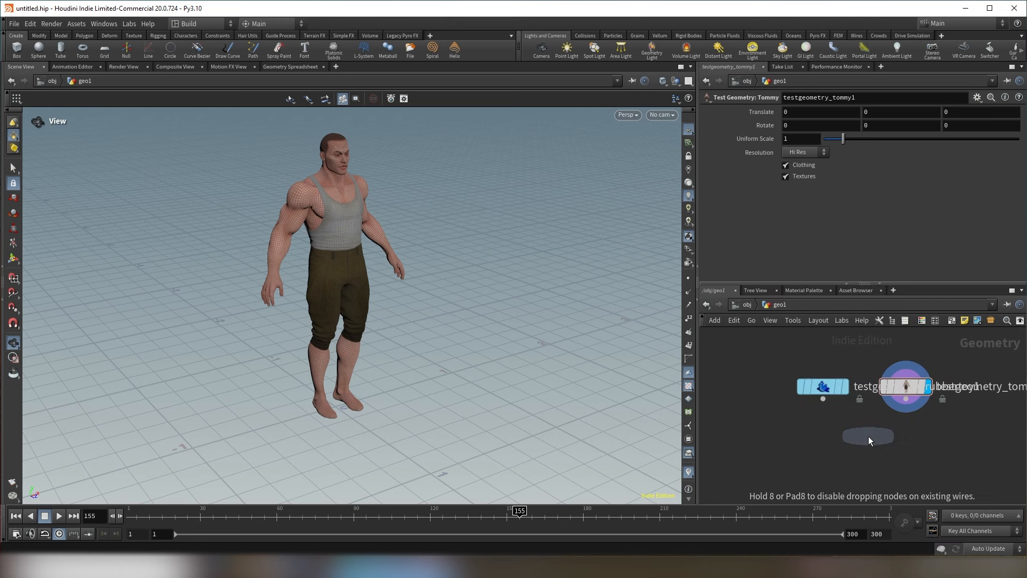
pyautogui.click(868, 435)
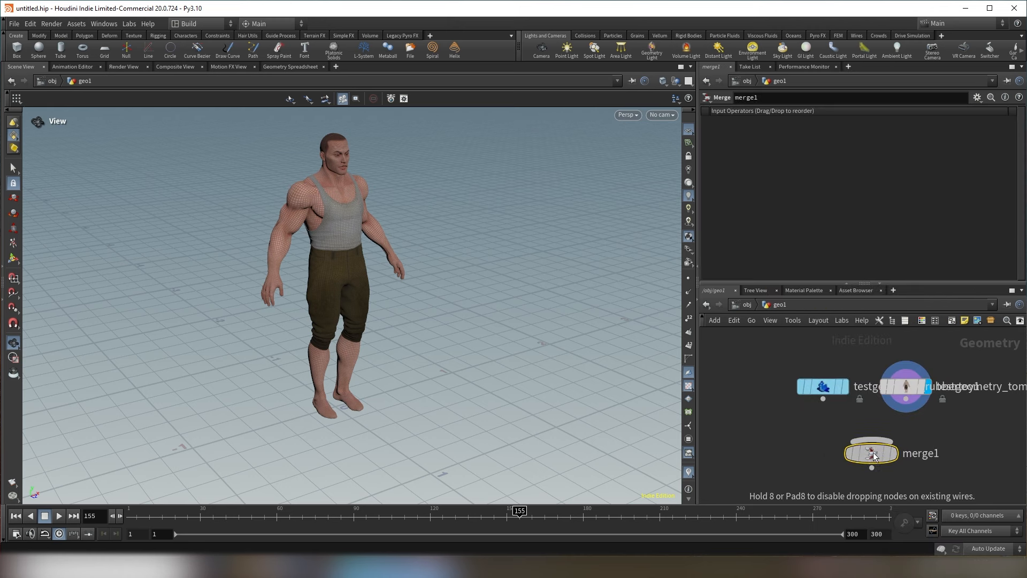
# Connect the outputs of the rubber toy and Tommy nodes to the Merge node's input
pyautogui.scroll(3, 904, 431)
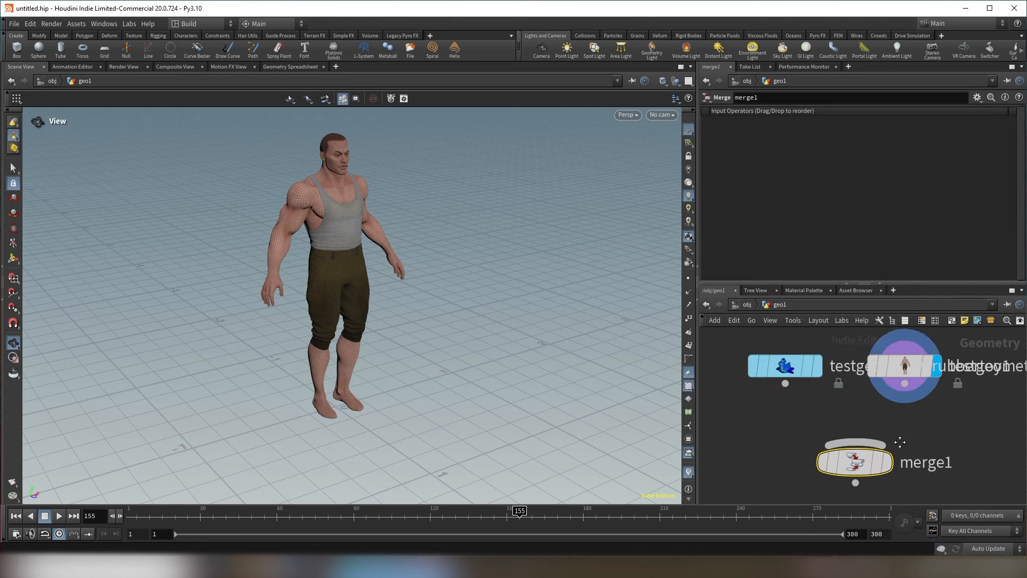
pyautogui.click(830, 420)
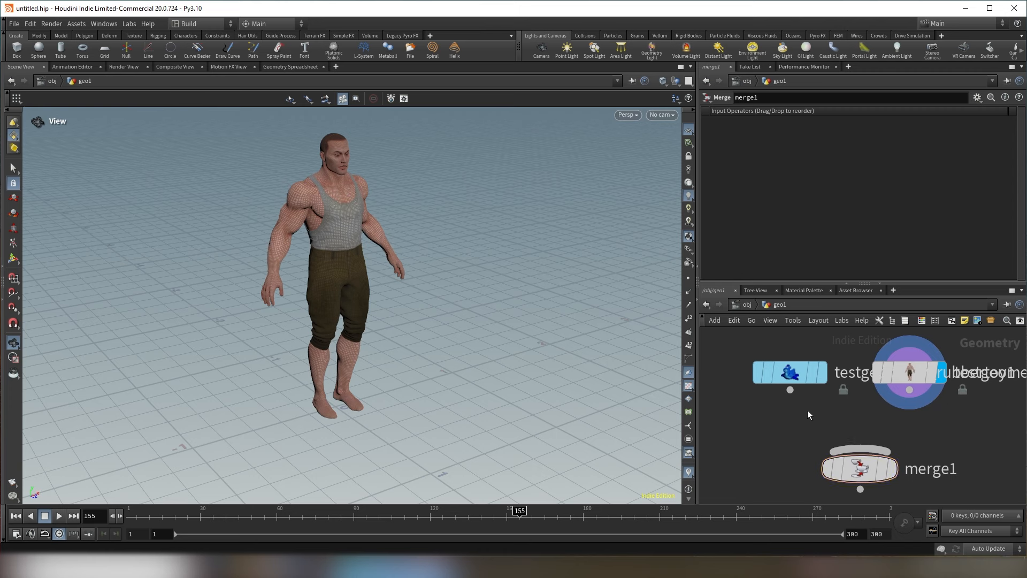
pyautogui.moveTo(792, 392)
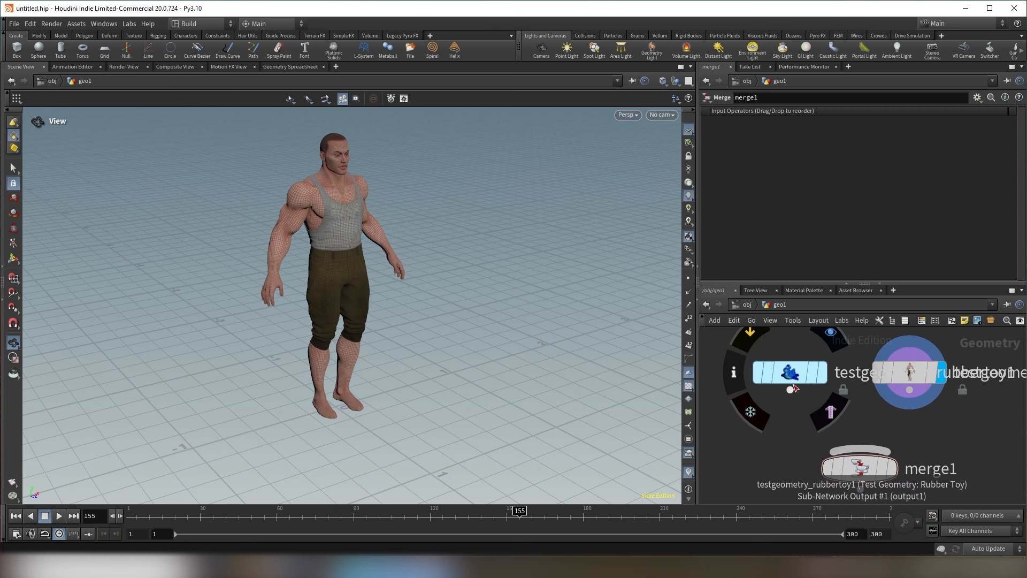
pyautogui.moveTo(790, 390); pyautogui.dragTo(850, 464)
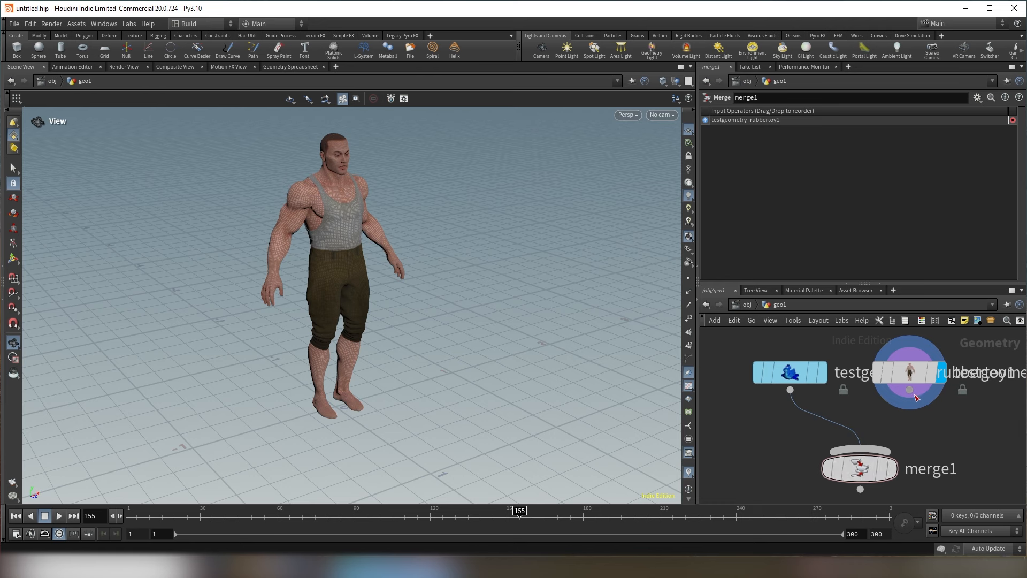
pyautogui.moveTo(909, 391); pyautogui.dragTo(888, 452)
# Move the display flag to the Merge node and inspect the combined rubber toy and Tommy models
pyautogui.moveTo(947, 446); pyautogui.dragTo(929, 407, button='middle')
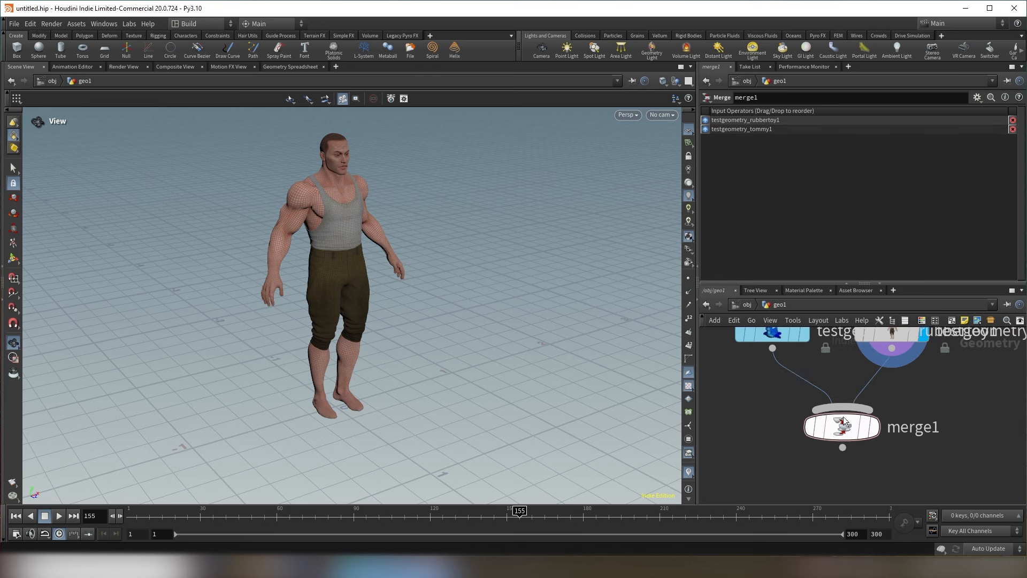
pyautogui.moveTo(841, 430); pyautogui.dragTo(833, 407)
pyautogui.scroll(3, 888, 442)
pyautogui.moveTo(888, 442); pyautogui.dragTo(898, 460, button='middle')
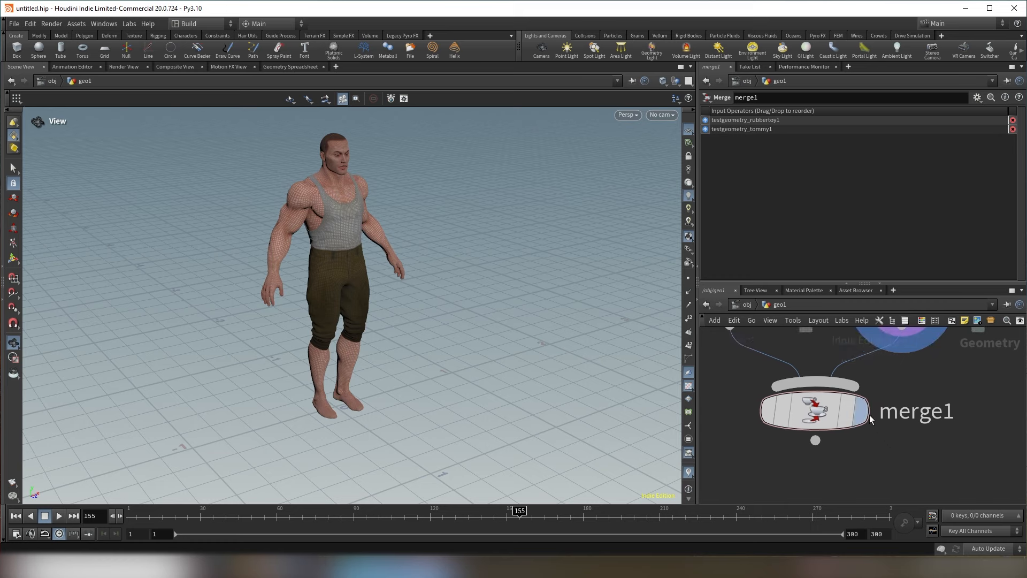
pyautogui.click(861, 412)
pyautogui.moveTo(354, 333)
pyautogui.mouseDown()
pyautogui.moveTo(412, 314)
pyautogui.moveTo(319, 316)
pyautogui.moveTo(361, 358)
pyautogui.moveTo(344, 363)
pyautogui.moveTo(470, 326)
pyautogui.moveTo(482, 287)
pyautogui.moveTo(349, 328)
pyautogui.mouseUp()
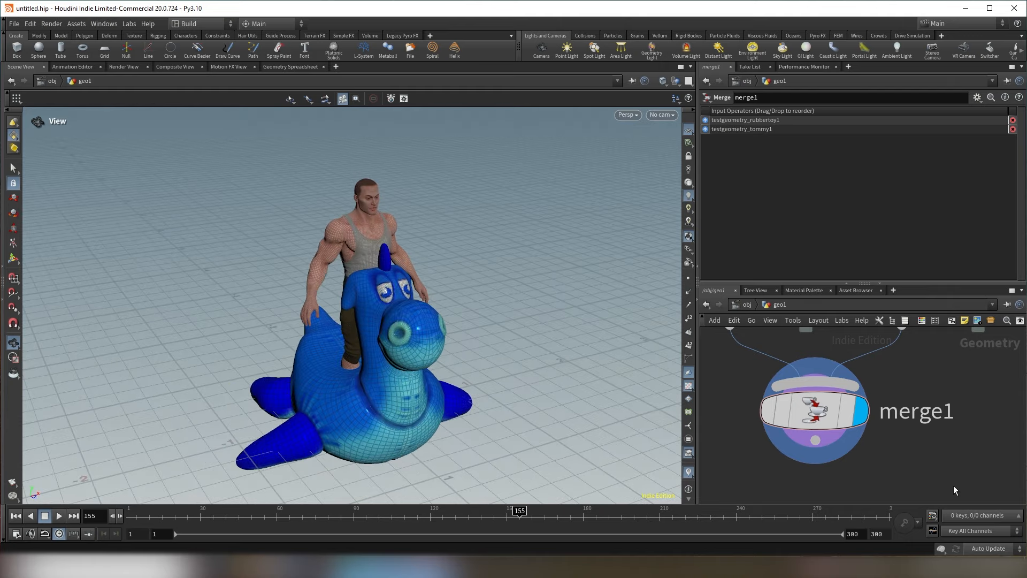
pyautogui.moveTo(949, 411); pyautogui.dragTo(942, 461, button='middle')
pyautogui.moveTo(419, 291); pyautogui.dragTo(386, 391)
pyautogui.moveTo(736, 421); pyautogui.dragTo(752, 388, button='middle')
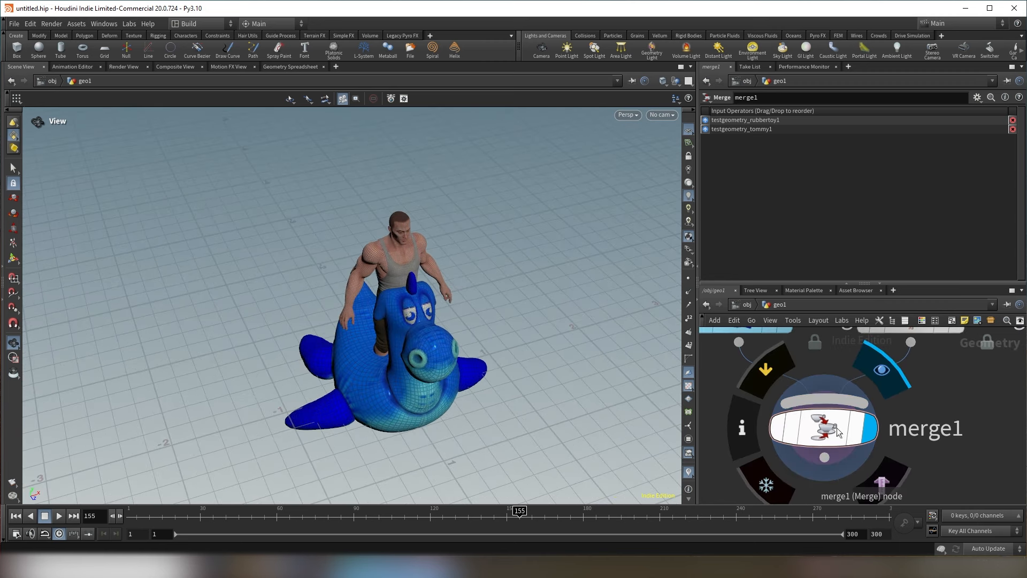
# Move the Merge node down and the two test geometry nodes up to make room between them
pyautogui.moveTo(837, 424); pyautogui.dragTo(839, 447)
pyautogui.scroll(-1, 840, 374)
pyautogui.moveTo(840, 374); pyautogui.dragTo(838, 422, button='middle')
pyautogui.scroll(-1, 838, 421)
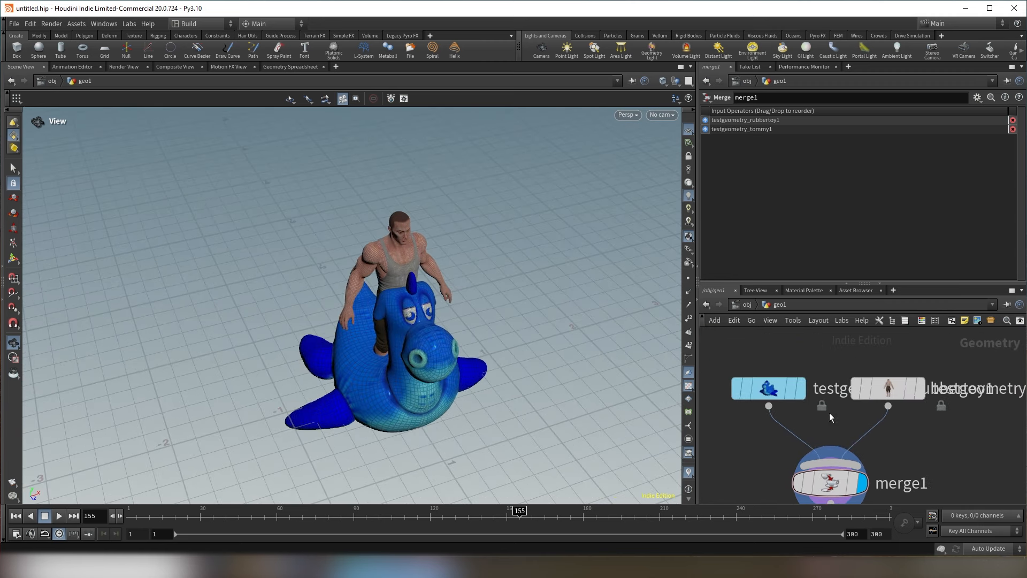
pyautogui.moveTo(768, 342); pyautogui.dragTo(908, 385)
pyautogui.moveTo(772, 385); pyautogui.dragTo(771, 347)
pyautogui.click(760, 412)
pyautogui.moveTo(761, 412); pyautogui.dragTo(759, 443, button='middle')
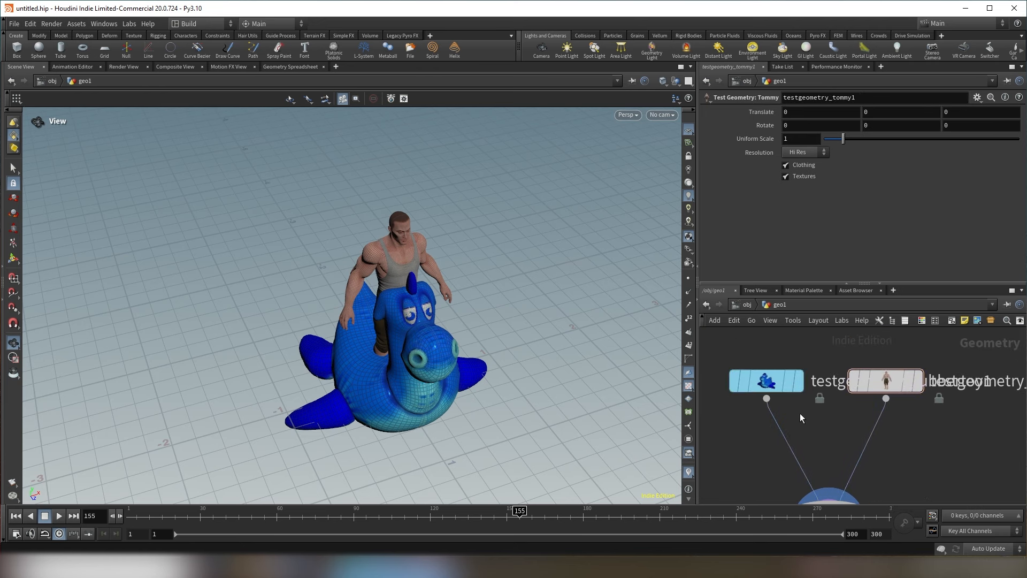
# Add a Transform node below the rubber toy node
pyautogui.click(774, 387)
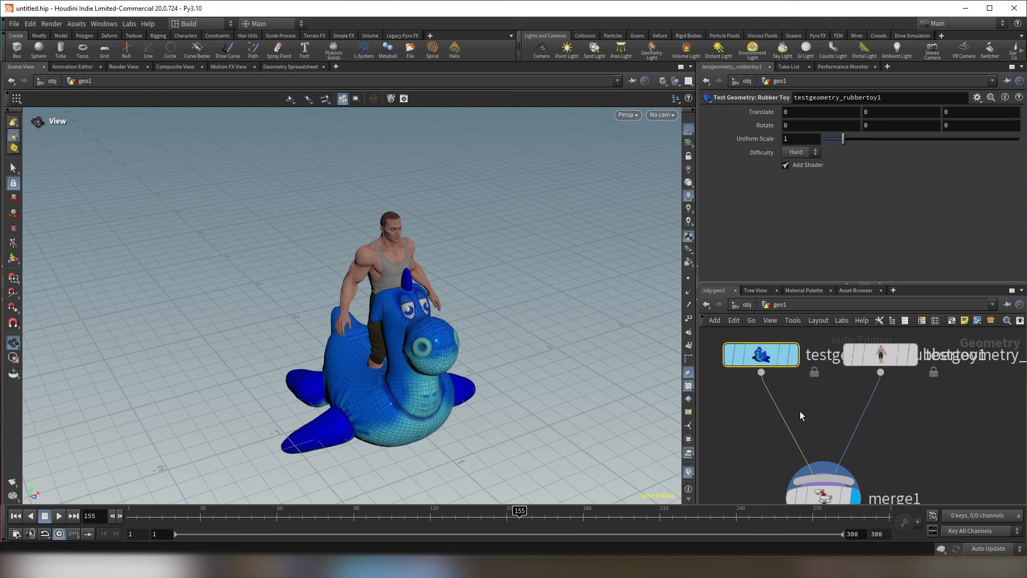
pyautogui.click(745, 417)
pyautogui.moveTo(749, 419); pyautogui.dragTo(763, 405, button='middle')
pyautogui.press('Tab')
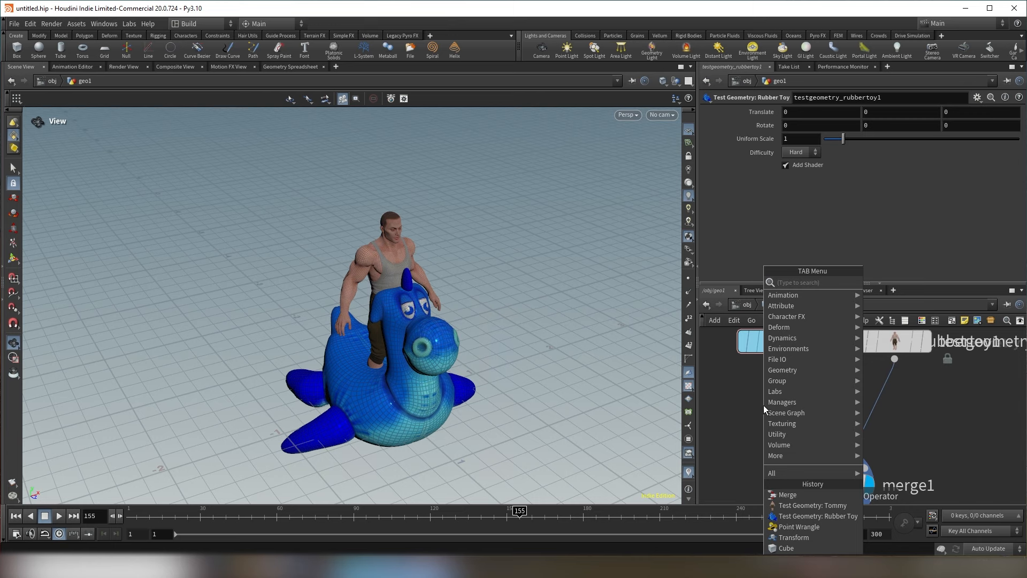
pyautogui.write('tran')
pyautogui.press('Return')
pyautogui.click(763, 405)
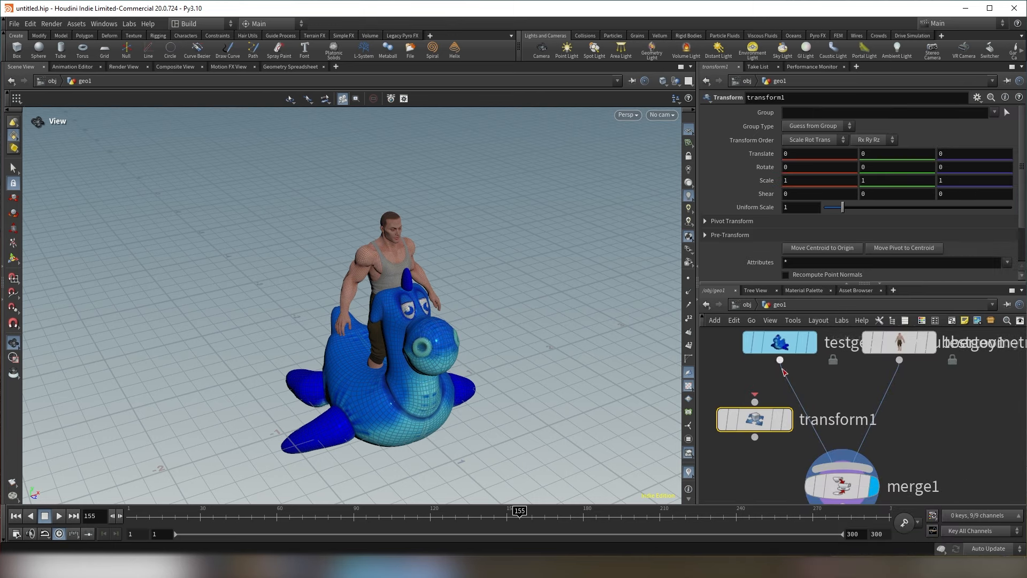
# Spread the test geometry nodes apart and insert the Transform node into the wire between the rubber toy and Merge nodes
pyautogui.moveTo(745, 381)
pyautogui.mouseDown(button='middle')
pyautogui.moveTo(740, 365)
pyautogui.moveTo(759, 389)
pyautogui.mouseUp(button='middle')
pyautogui.scroll(-2, 740, 365)
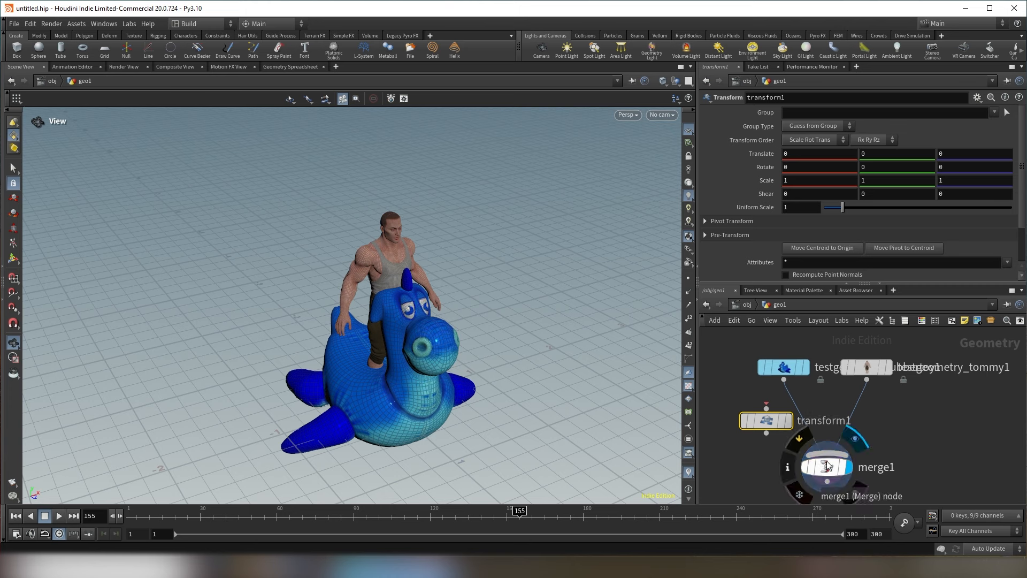
pyautogui.moveTo(866, 368); pyautogui.dragTo(911, 370)
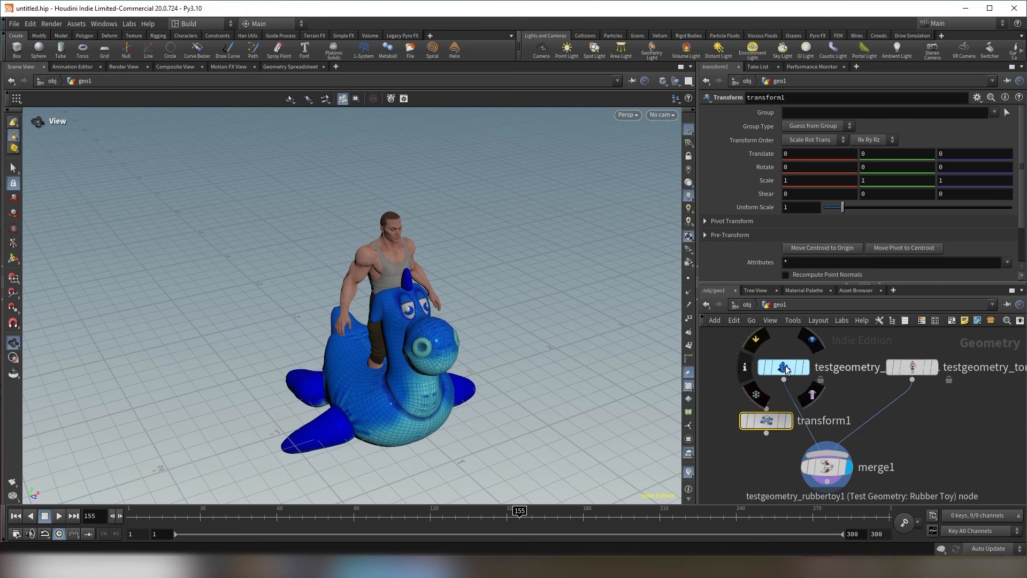
pyautogui.moveTo(786, 365)
pyautogui.mouseDown()
pyautogui.moveTo(773, 366)
pyautogui.moveTo(791, 354)
pyautogui.mouseUp()
pyautogui.scroll(2, 762, 387)
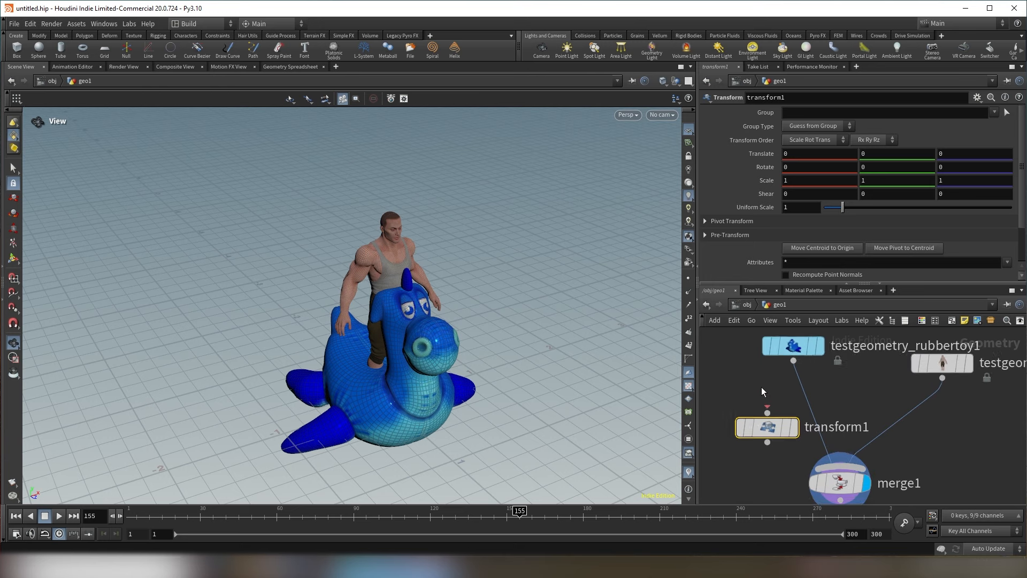
pyautogui.moveTo(762, 387); pyautogui.dragTo(743, 379, button='middle')
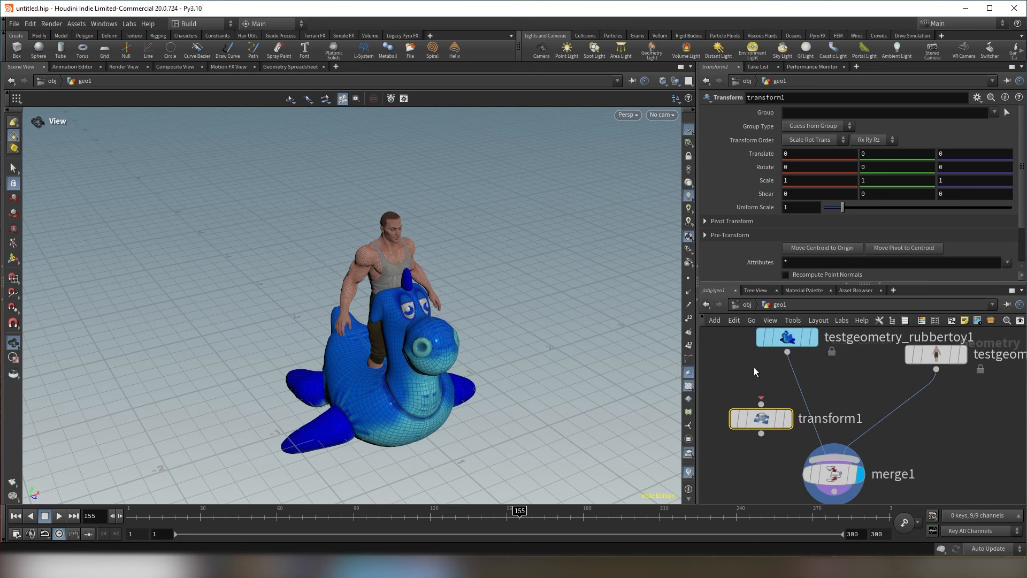
pyautogui.moveTo(766, 423)
pyautogui.mouseDown()
pyautogui.moveTo(802, 399)
pyautogui.moveTo(785, 420)
pyautogui.mouseUp()
# Move the Tommy node down and line up the Transform node beneath the rubber toy node, above the Merge node
pyautogui.moveTo(907, 453)
pyautogui.mouseDown(button='middle')
pyautogui.moveTo(901, 434)
pyautogui.moveTo(894, 443)
pyautogui.mouseUp(button='middle')
pyautogui.scroll(-2, 893, 444)
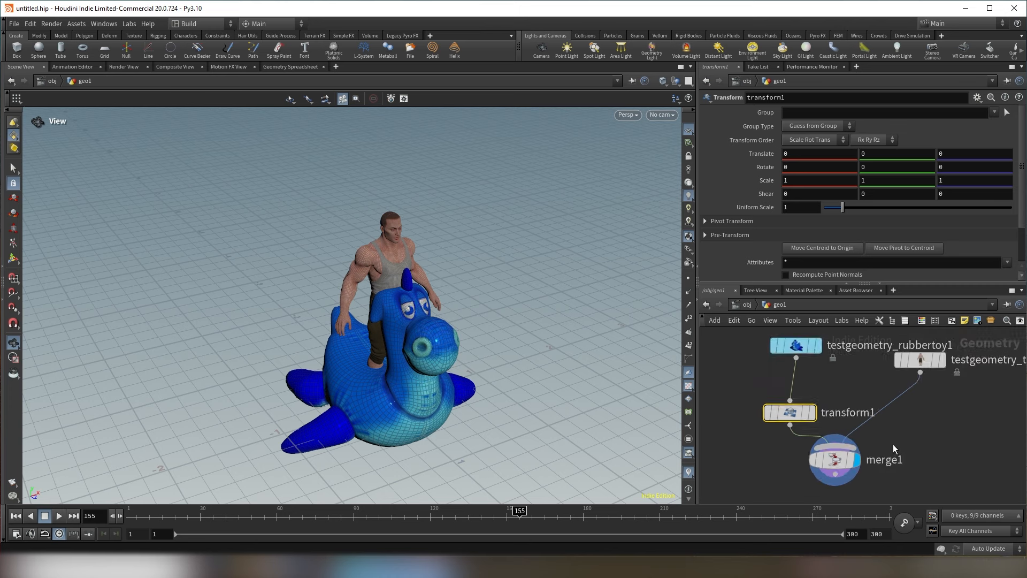
pyautogui.moveTo(922, 361); pyautogui.dragTo(919, 380)
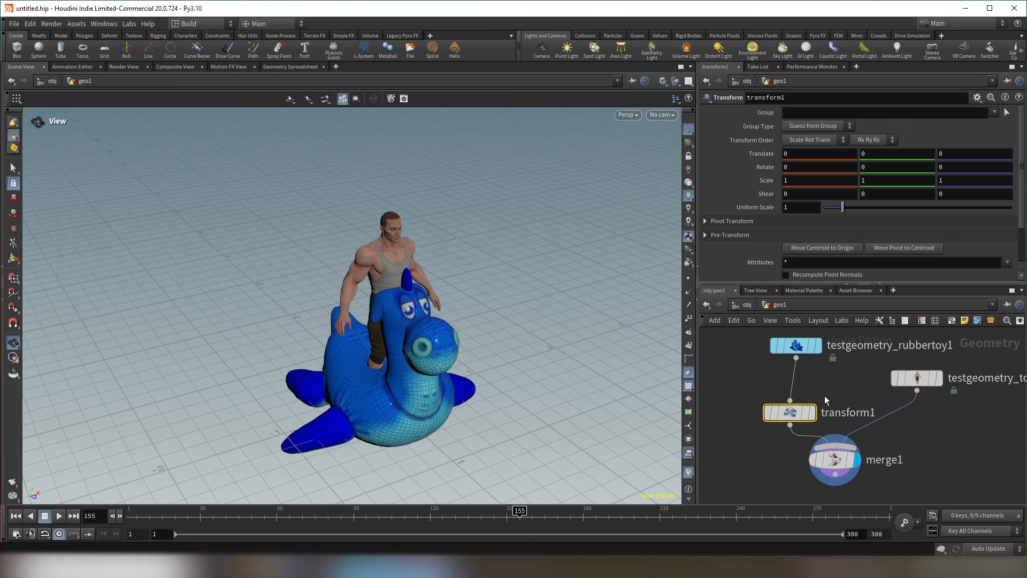
pyautogui.moveTo(792, 414); pyautogui.dragTo(782, 396)
pyautogui.moveTo(800, 347)
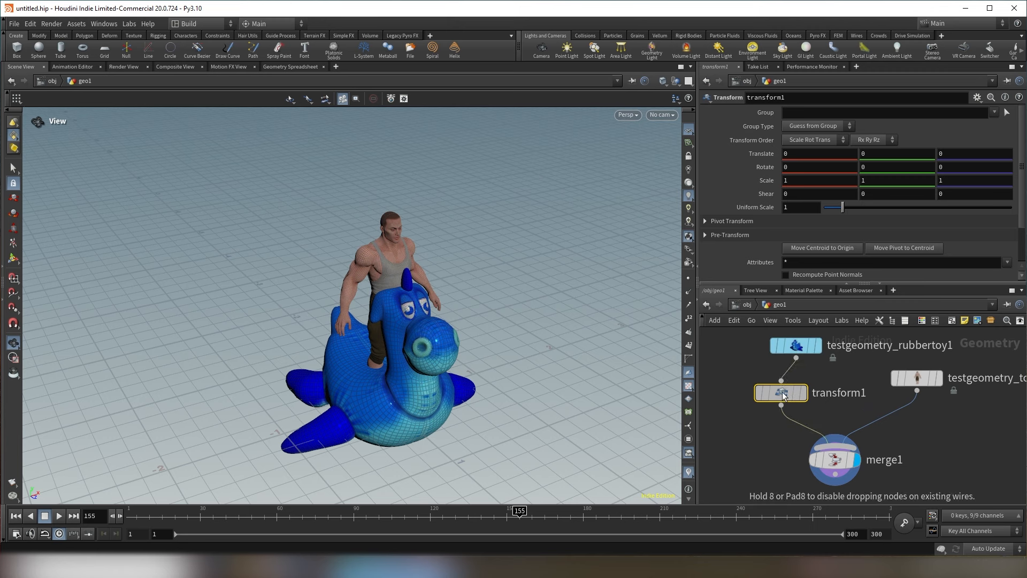
pyautogui.moveTo(835, 395); pyautogui.dragTo(825, 343, button='middle')
pyautogui.moveTo(824, 409); pyautogui.dragTo(826, 421)
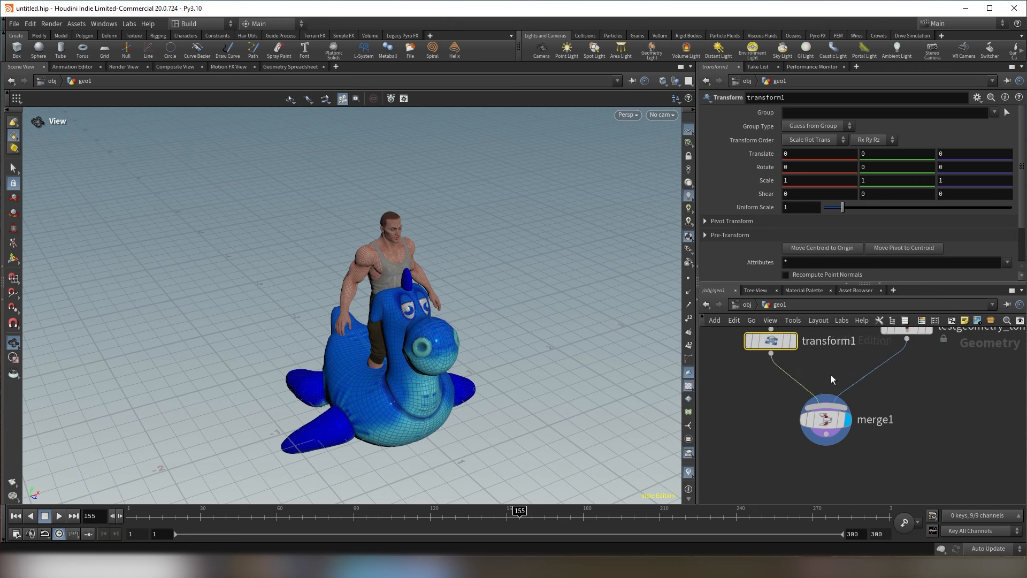
pyautogui.moveTo(831, 379); pyautogui.dragTo(817, 403, button='middle')
# Shift the rubber toy beside Tommy by setting the Transform node's X translation to 1.8, and inspect both models
pyautogui.moveTo(837, 445)
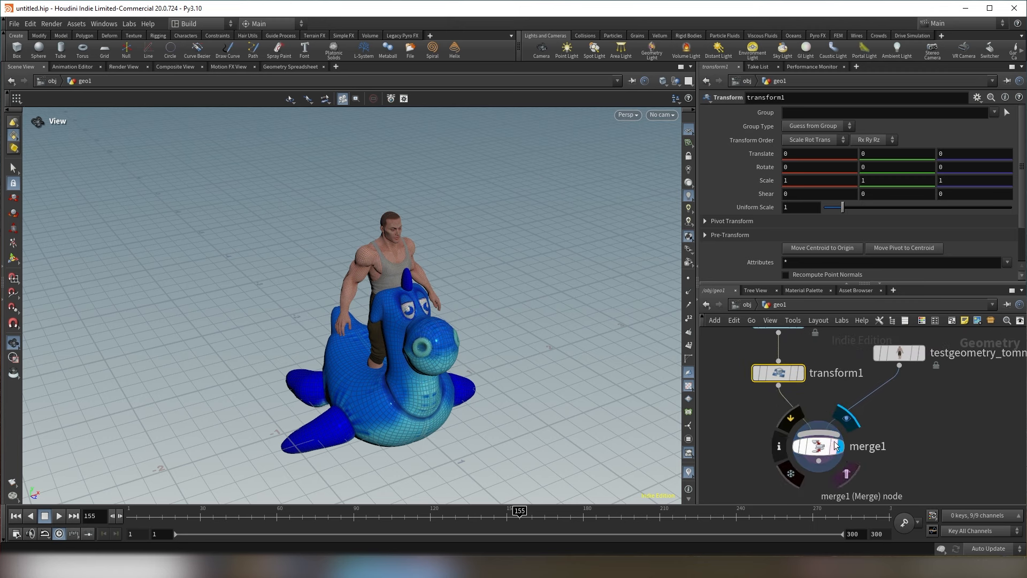
pyautogui.moveTo(799, 375)
pyautogui.click(824, 451)
pyautogui.click(782, 377)
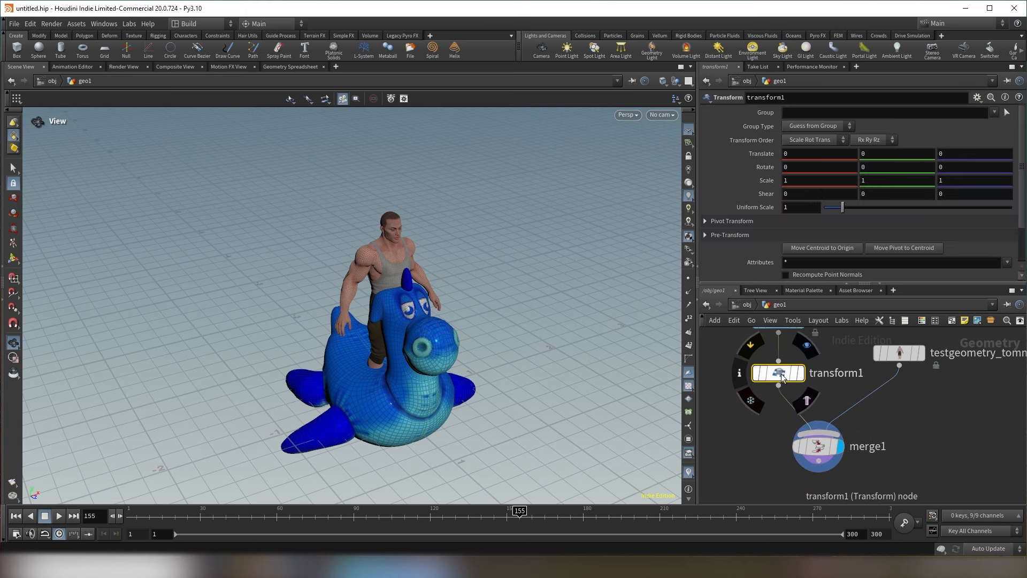
pyautogui.moveTo(824, 450)
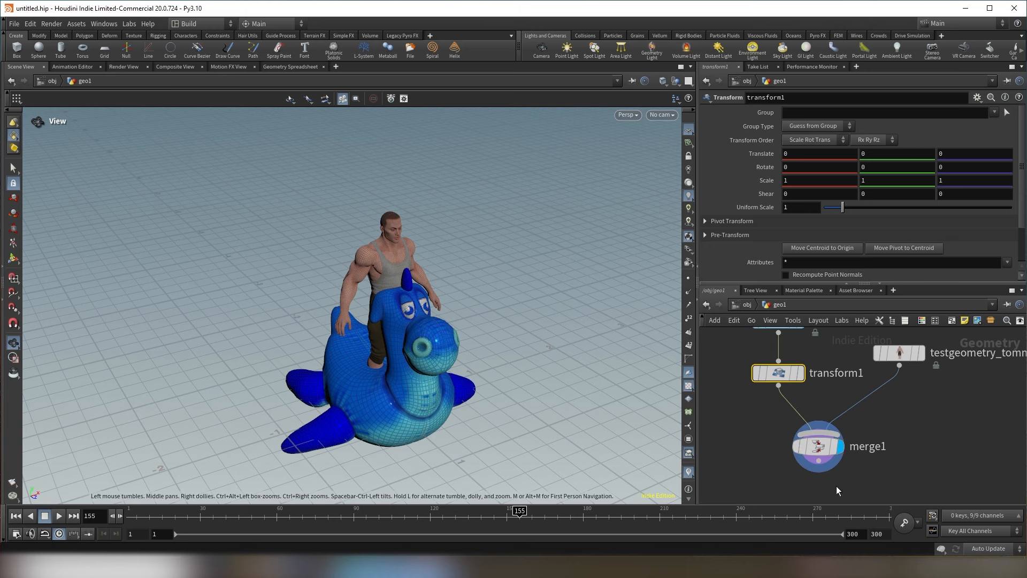
pyautogui.moveTo(890, 435); pyautogui.dragTo(890, 461, button='middle')
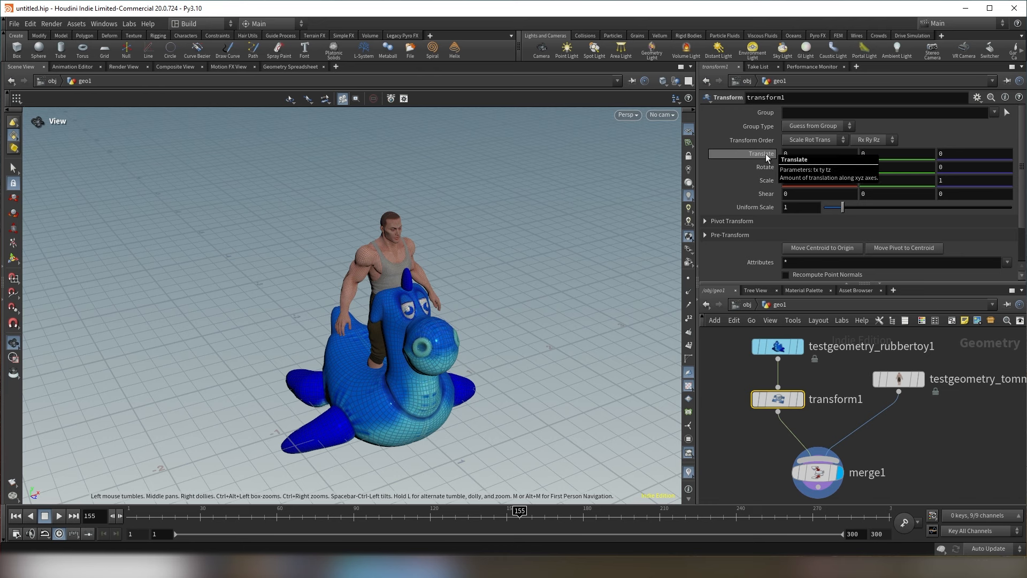
pyautogui.moveTo(766, 153); pyautogui.dragTo(765, 154, button='middle')
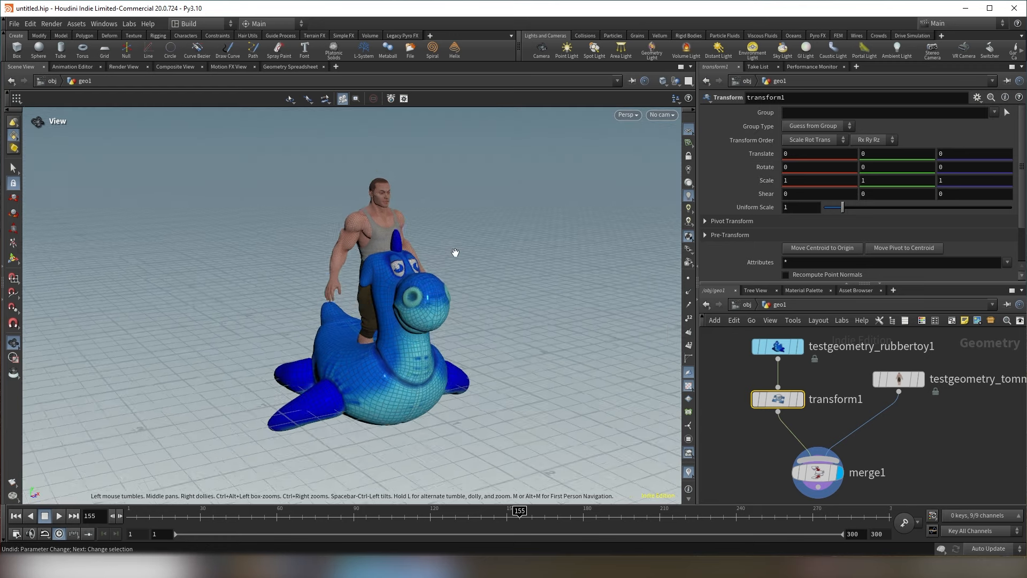
pyautogui.moveTo(450, 262); pyautogui.dragTo(412, 286)
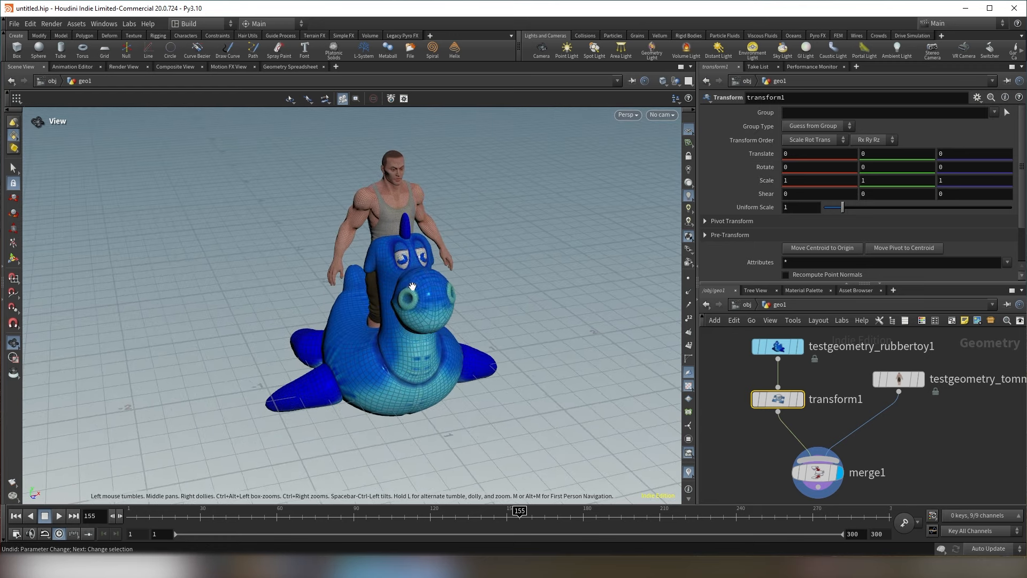
pyautogui.middleClick(795, 153)
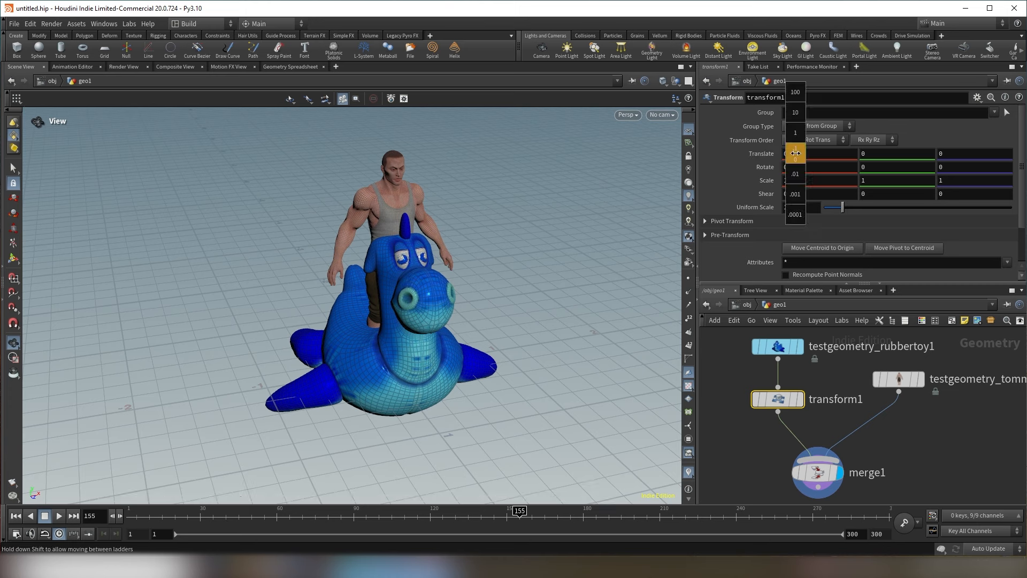
pyautogui.moveTo(796, 154); pyautogui.dragTo(888, 155, button='middle')
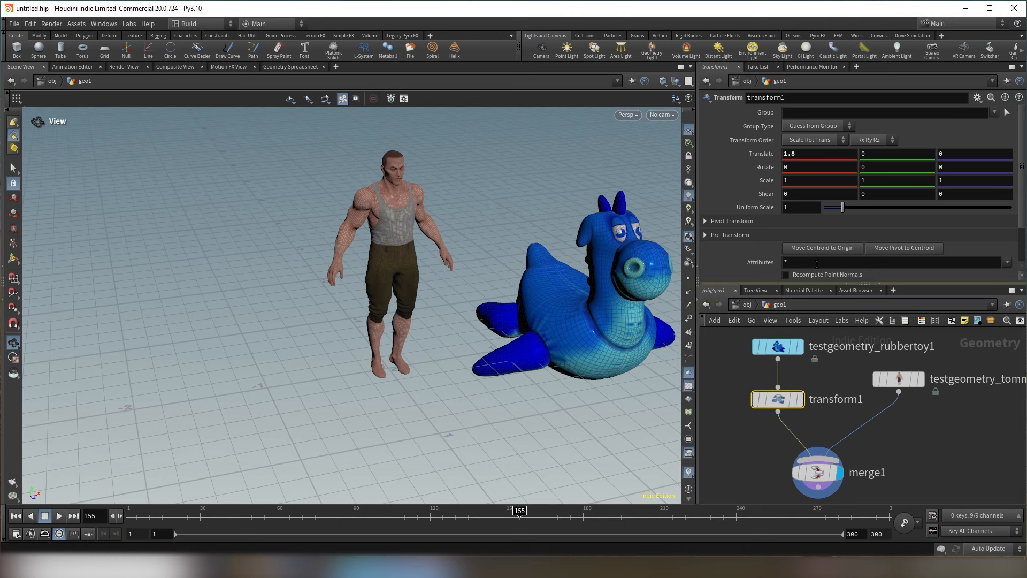
pyautogui.moveTo(574, 303); pyautogui.dragTo(524, 284)
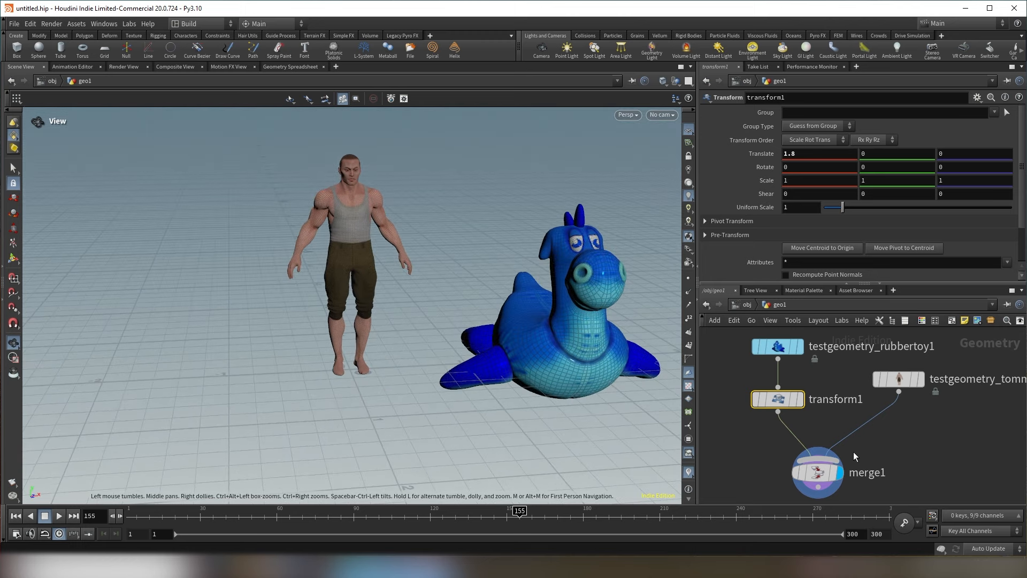
# Rearrange the network by moving the Tommy node up about level with the rubber toy node and adjusting the Transform node
pyautogui.moveTo(819, 422); pyautogui.dragTo(808, 420, button='middle')
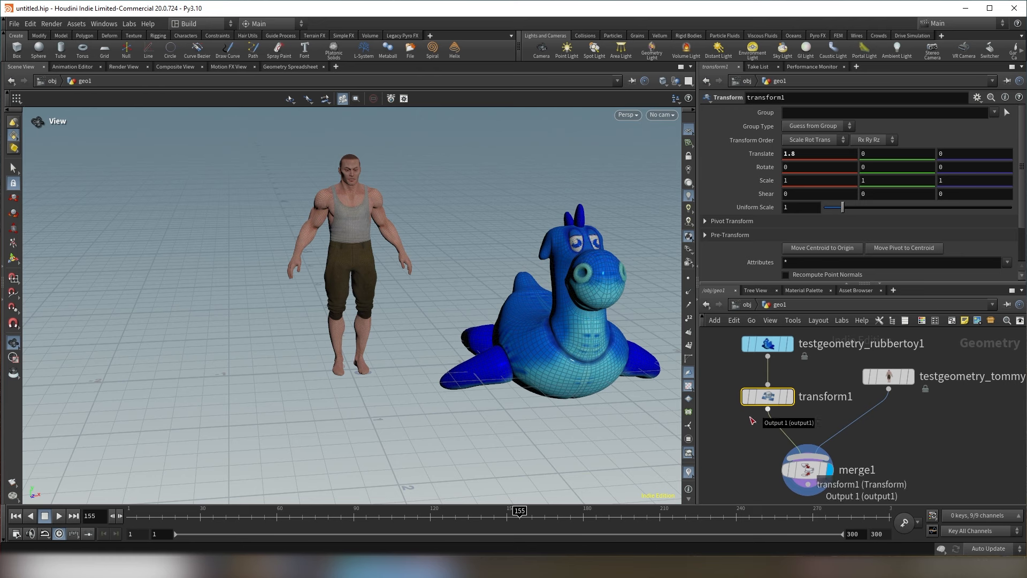
pyautogui.scroll(-2, 798, 377)
pyautogui.click(873, 376)
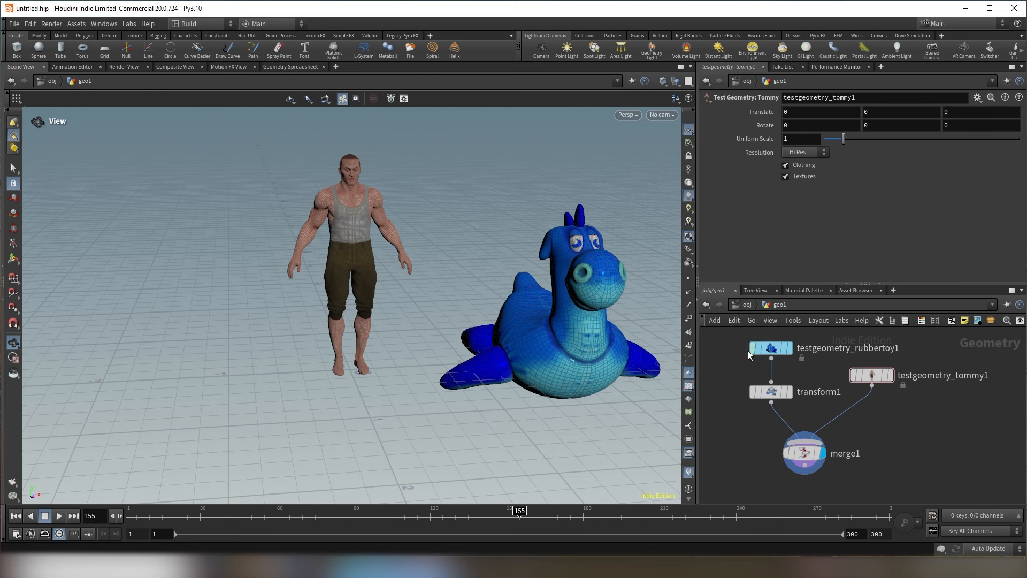
pyautogui.moveTo(720, 332); pyautogui.dragTo(853, 425)
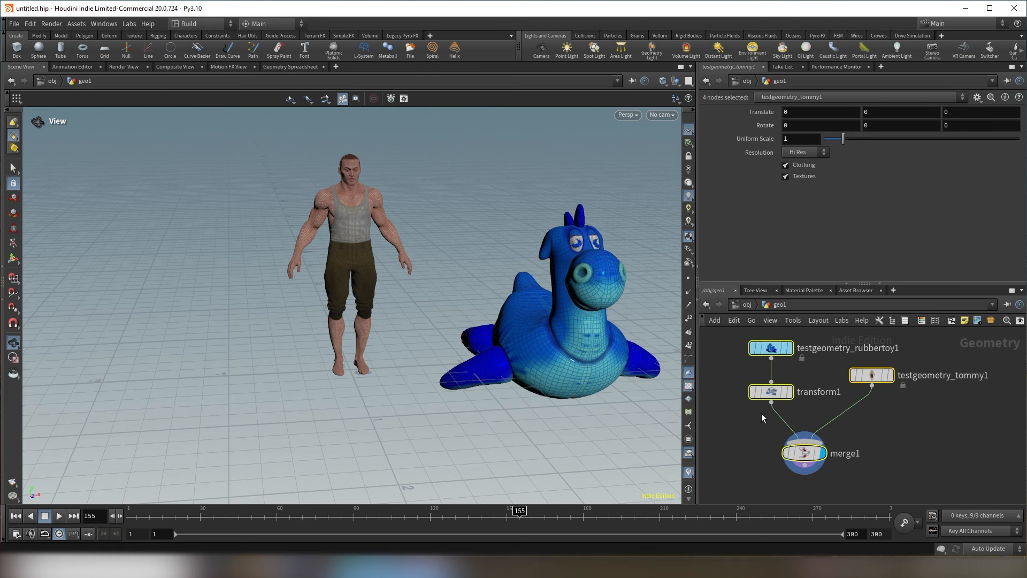
pyautogui.moveTo(874, 374); pyautogui.dragTo(875, 351)
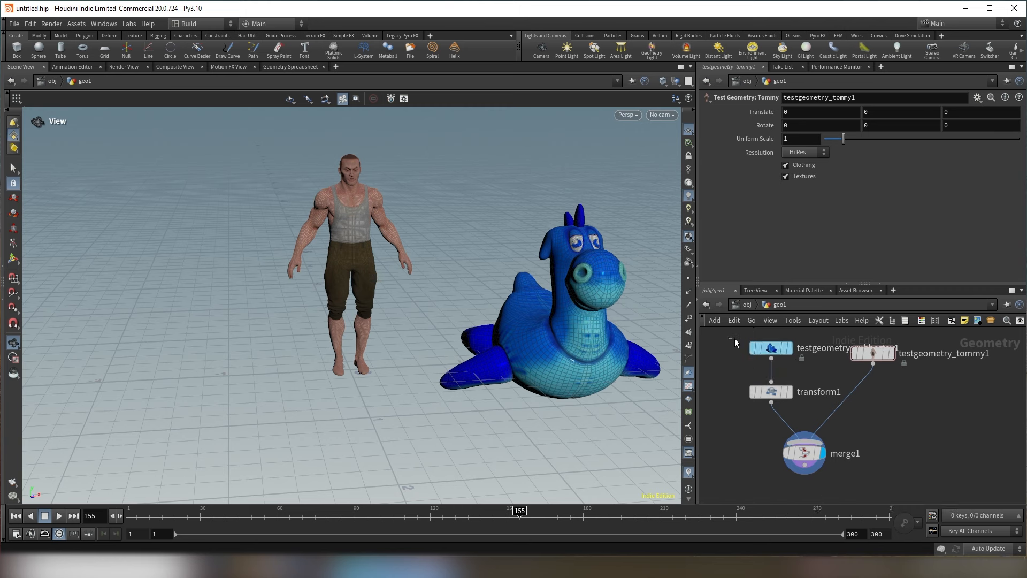
pyautogui.moveTo(734, 338); pyautogui.dragTo(920, 361)
pyautogui.moveTo(773, 392); pyautogui.dragTo(775, 399)
pyautogui.moveTo(805, 453); pyautogui.dragTo(798, 405, button='middle')
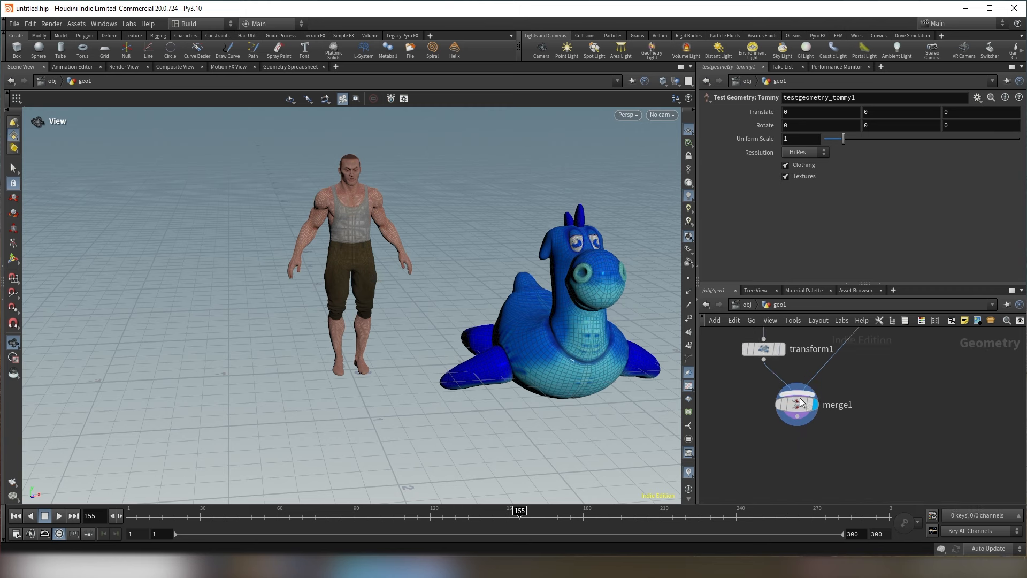
# Shift the Merge node sideways in the network so it sits below and between the Transform and Tommy nodes
pyautogui.moveTo(884, 404); pyautogui.dragTo(886, 453, button='middle')
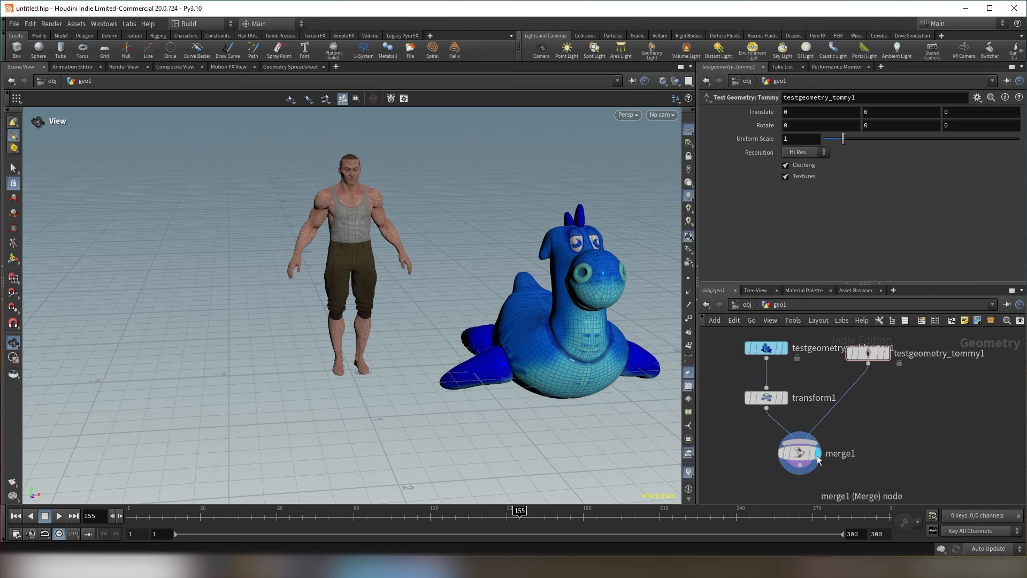
pyautogui.moveTo(799, 454); pyautogui.dragTo(843, 455)
pyautogui.moveTo(812, 393); pyautogui.dragTo(812, 375, button='middle')
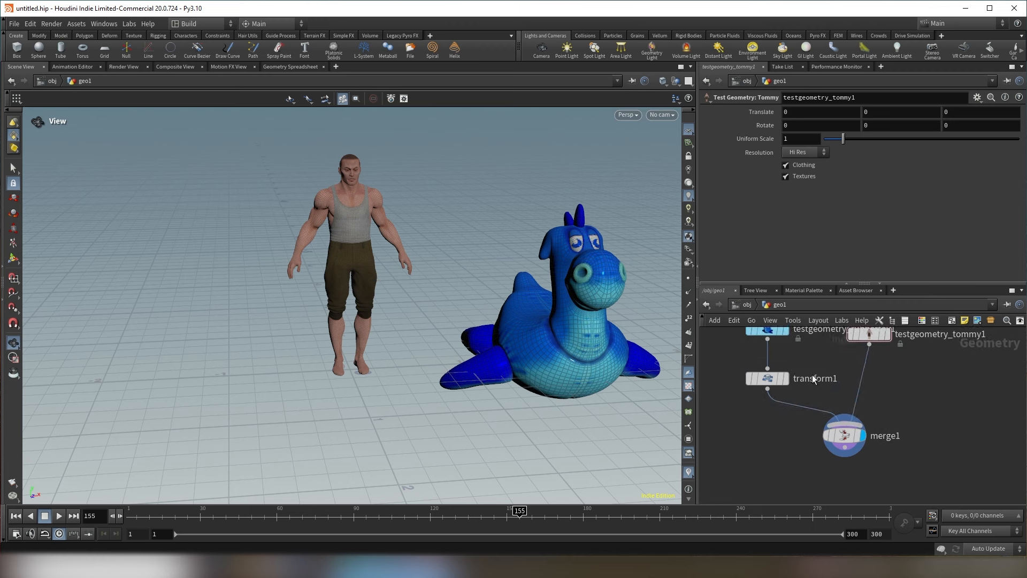
# Add a second Transform node below the Merge node, wired to the Merge output
pyautogui.moveTo(785, 436); pyautogui.dragTo(784, 407, button='middle')
pyautogui.moveTo(845, 425); pyautogui.dragTo(832, 396, button='middle')
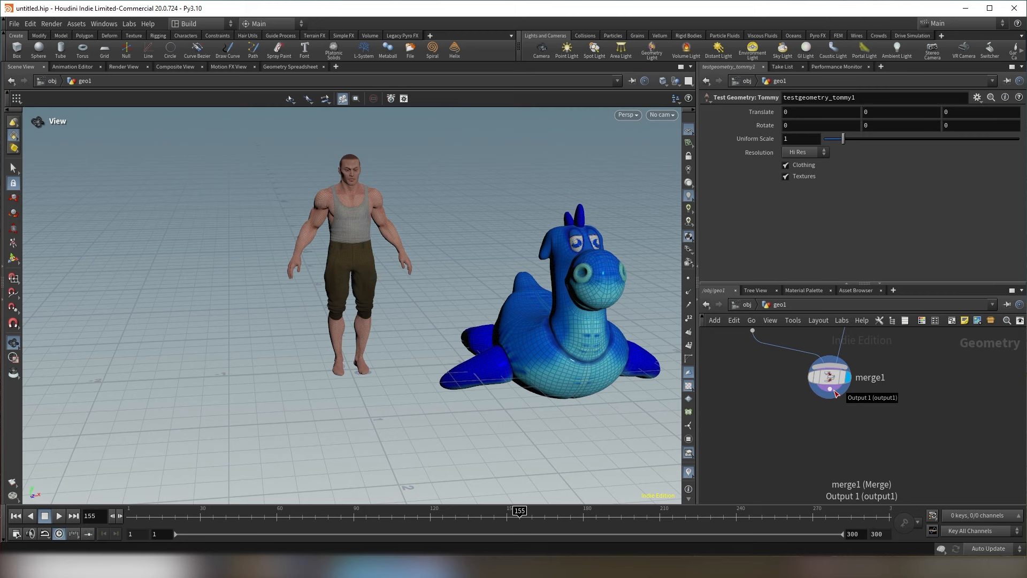
pyautogui.moveTo(835, 392); pyautogui.dragTo(831, 432)
pyautogui.click(829, 431)
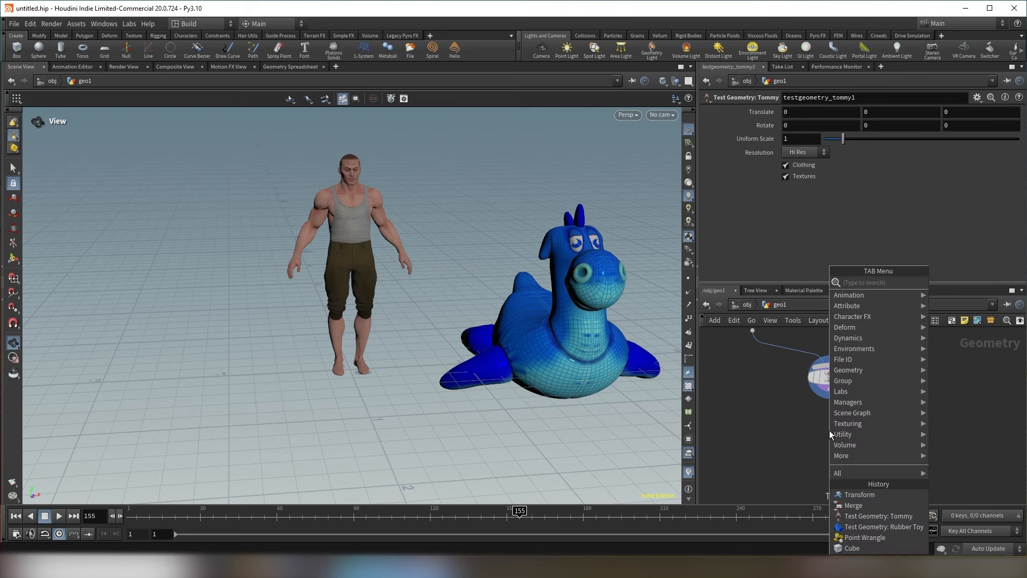
pyautogui.press('Escape')
pyautogui.click(830, 430)
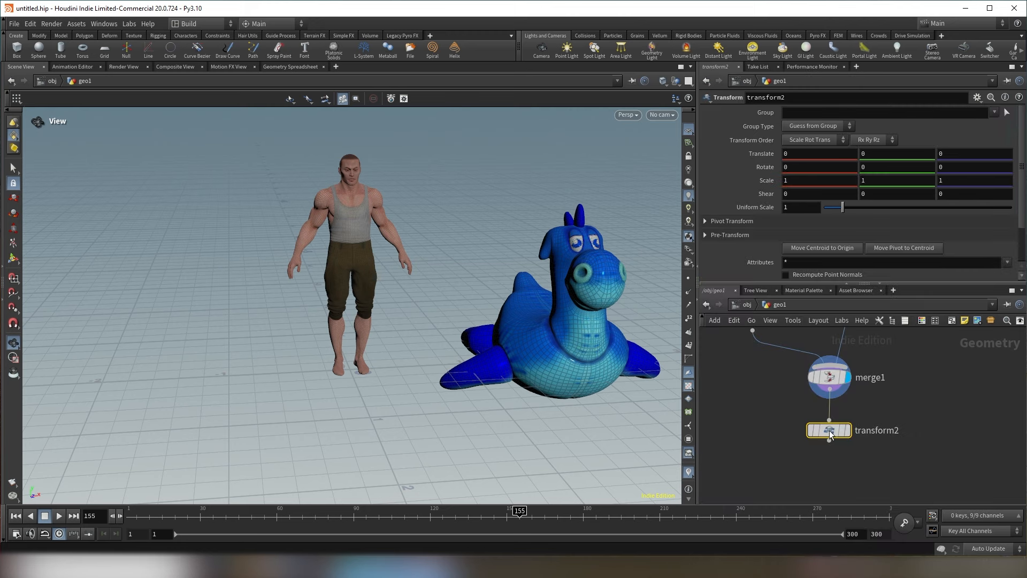
# Display the second Transform node's result and set its uniform scale to 1.17
pyautogui.scroll(4, 824, 407)
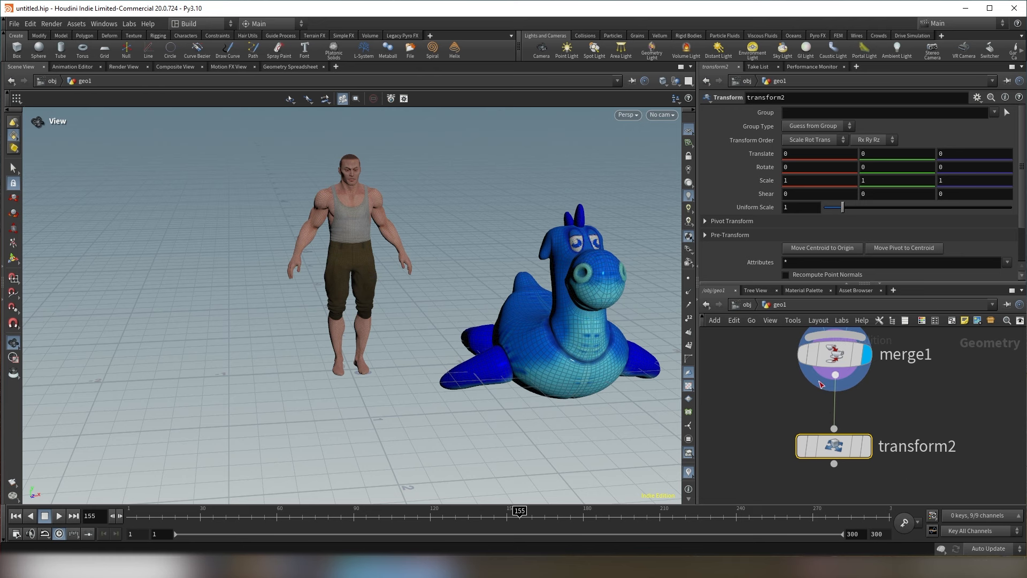
pyautogui.moveTo(851, 451); pyautogui.dragTo(852, 418)
pyautogui.scroll(-5, 871, 385)
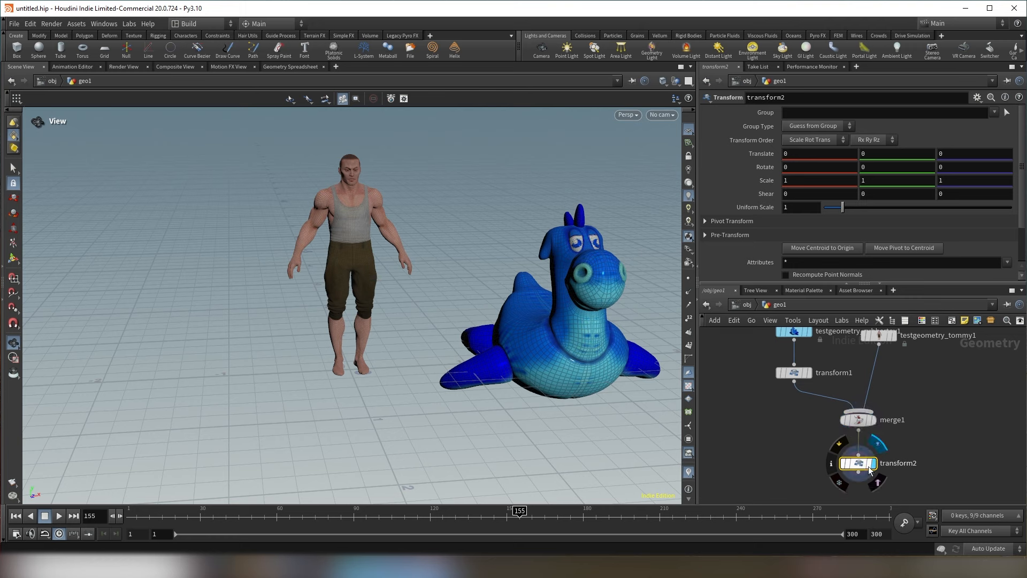
pyautogui.moveTo(842, 207)
pyautogui.mouseDown()
pyautogui.moveTo(859, 207)
pyautogui.moveTo(846, 209)
pyautogui.mouseUp()
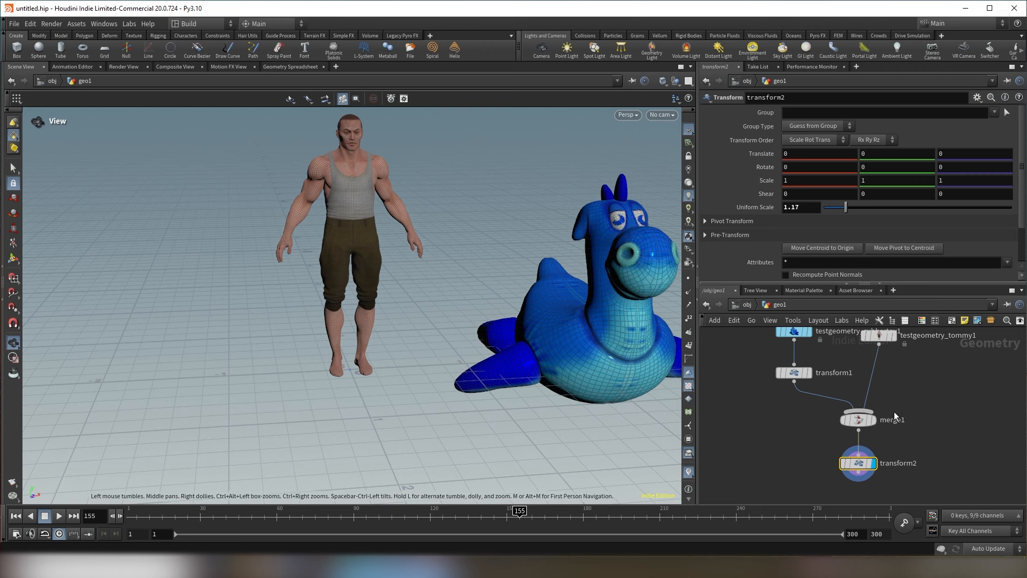
# Switch the display flag to the Merge node and back to the second Transform node to compare the models' scale
pyautogui.moveTo(893, 412); pyautogui.dragTo(885, 365, button='middle')
pyautogui.scroll(2, 870, 406)
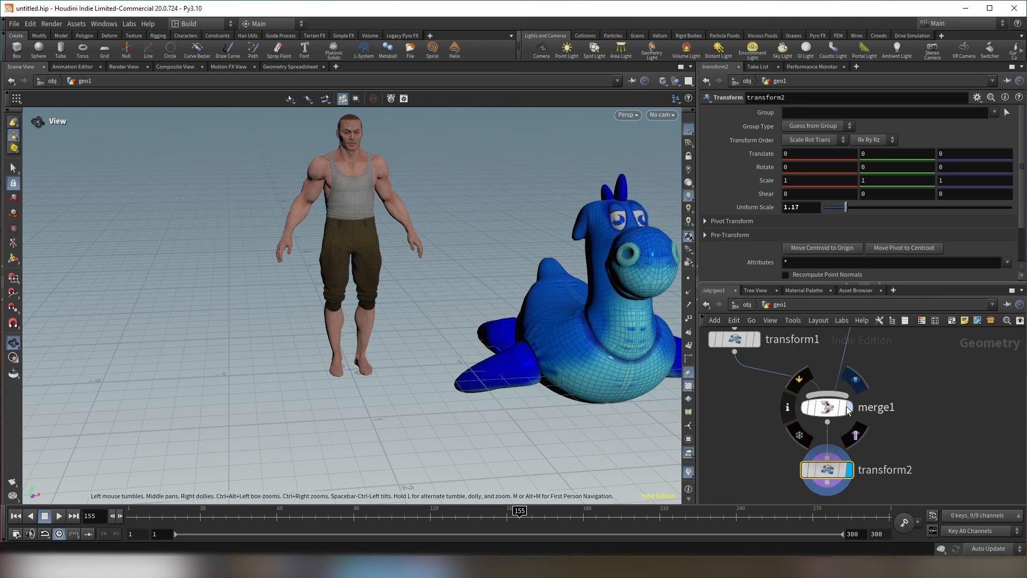
pyautogui.click(850, 408)
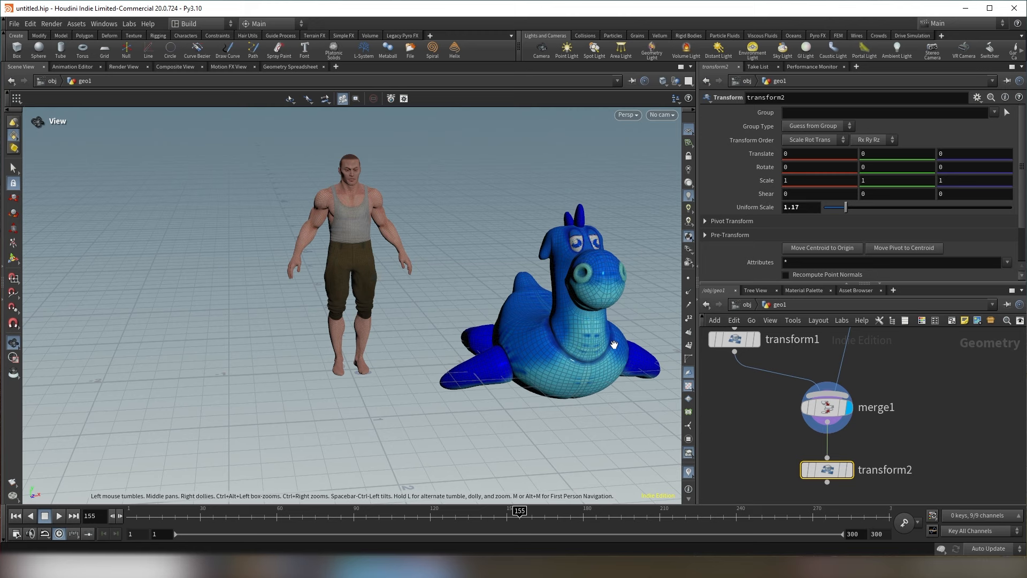
pyautogui.click(830, 470)
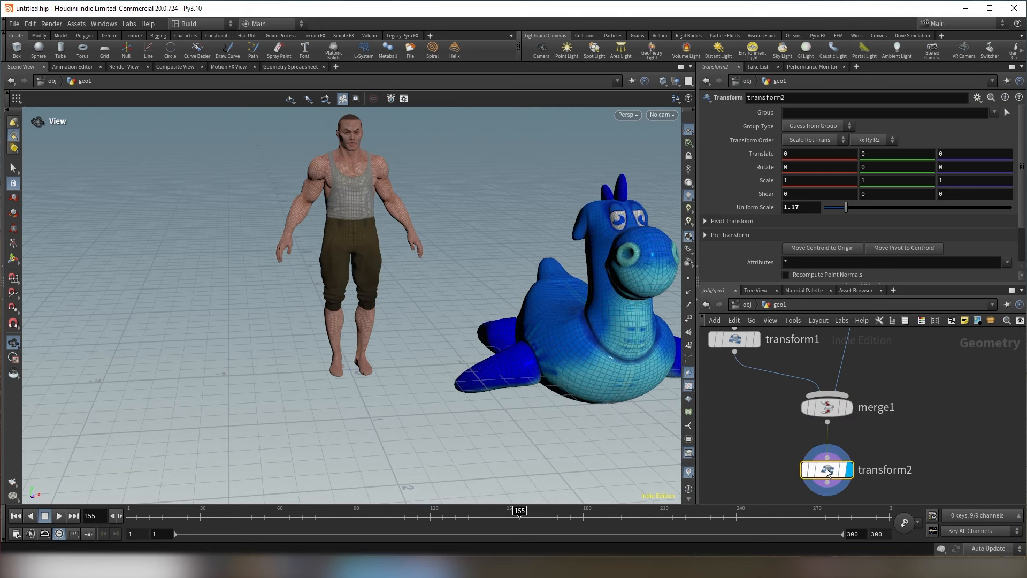
# Delete the second Transform node below the Merge node and view the two models from the front
pyautogui.press('Delete')
pyautogui.moveTo(481, 265); pyautogui.dragTo(450, 305)
pyautogui.scroll(-1, 847, 438)
pyautogui.scroll(-3, 848, 434)
# Move the Tommy node away from the rubber toy branch, level with the Transform node, and select all four nodes
pyautogui.moveTo(899, 410); pyautogui.dragTo(894, 451, button='middle')
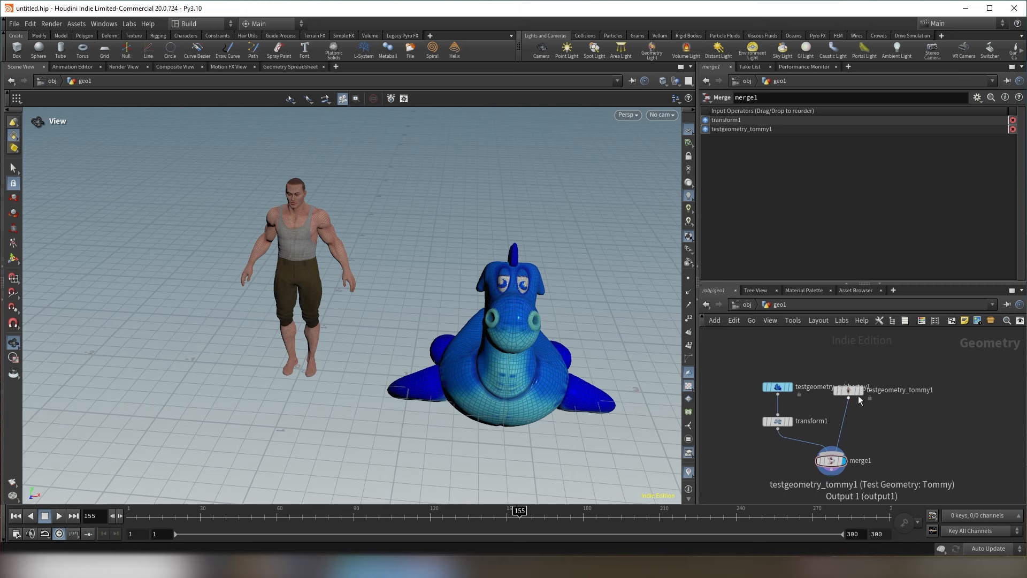
pyautogui.moveTo(848, 390); pyautogui.dragTo(885, 421)
pyautogui.moveTo(745, 364); pyautogui.dragTo(920, 460)
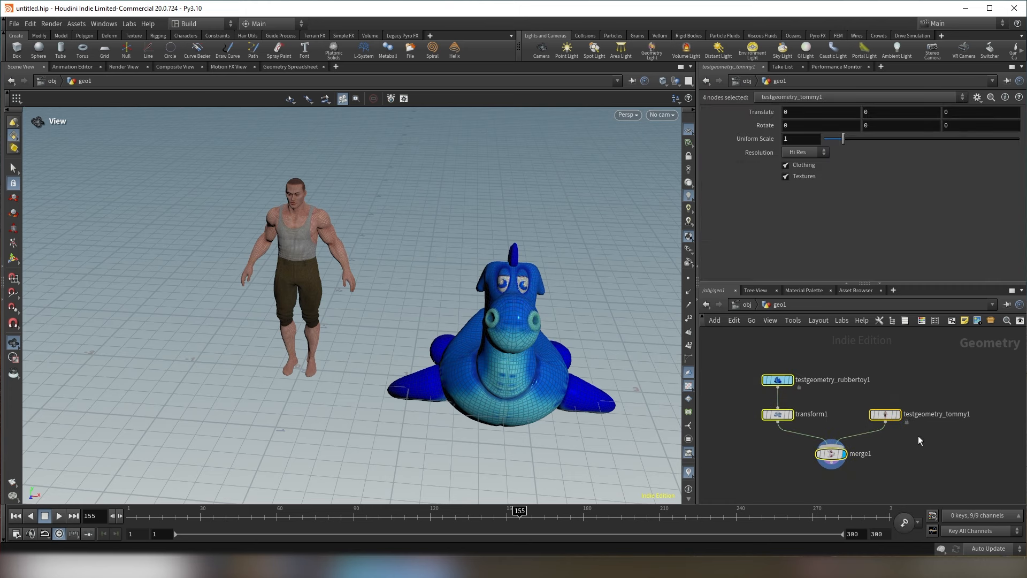
pyautogui.scroll(4, 918, 435)
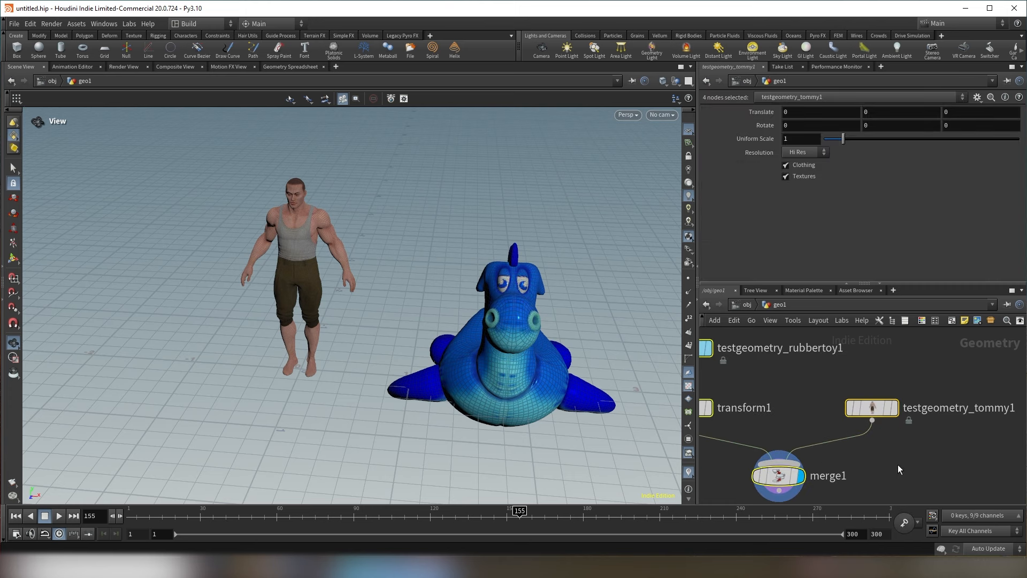
# Review the Tommy and Transform node parameters and place the Merge node lower, centred between the two branches
pyautogui.click(873, 426)
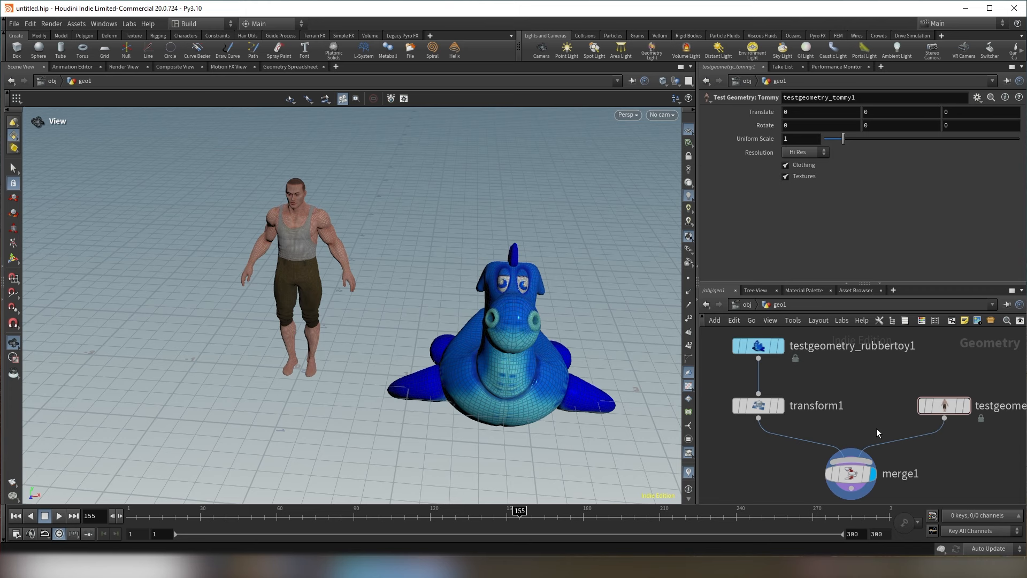
pyautogui.click(759, 411)
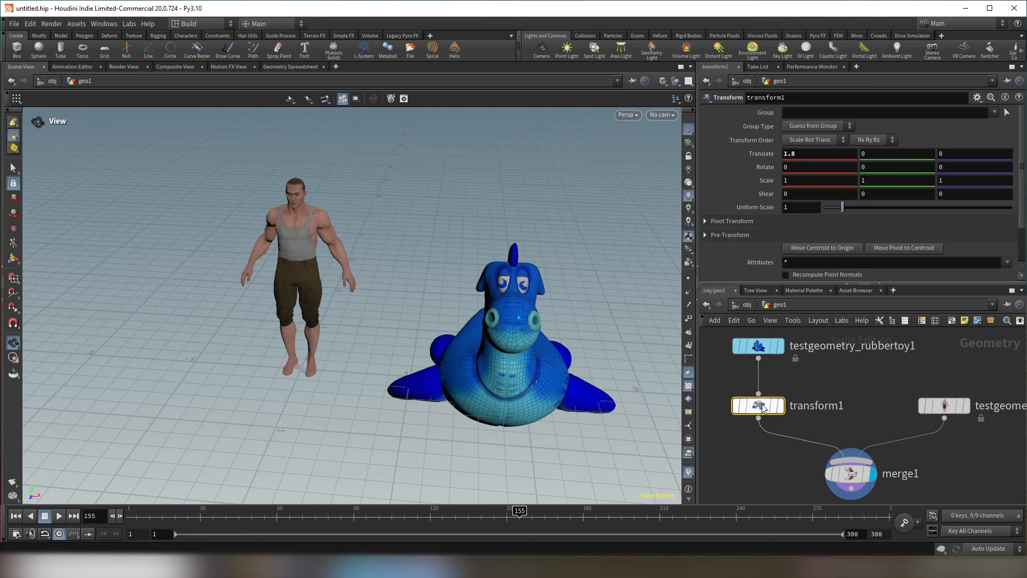
pyautogui.scroll(-3, 877, 402)
pyautogui.moveTo(748, 338); pyautogui.dragTo(931, 457)
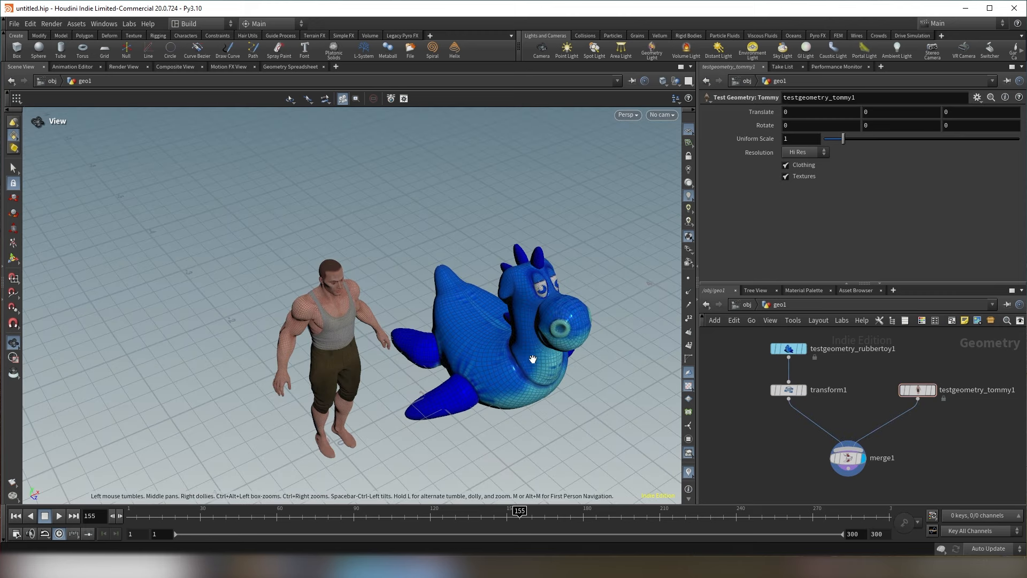
# Examine the rubber toy and Tommy from above and behind
pyautogui.moveTo(532, 360); pyautogui.dragTo(438, 356)
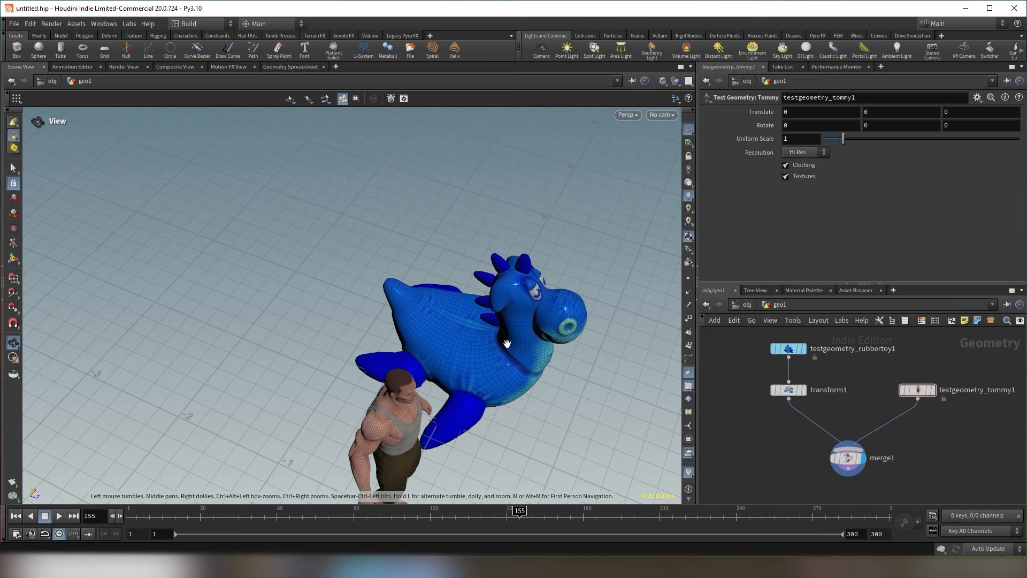
pyautogui.moveTo(507, 343); pyautogui.dragTo(556, 305)
pyautogui.scroll(3, 888, 420)
pyautogui.moveTo(845, 396); pyautogui.dragTo(879, 388, button='middle')
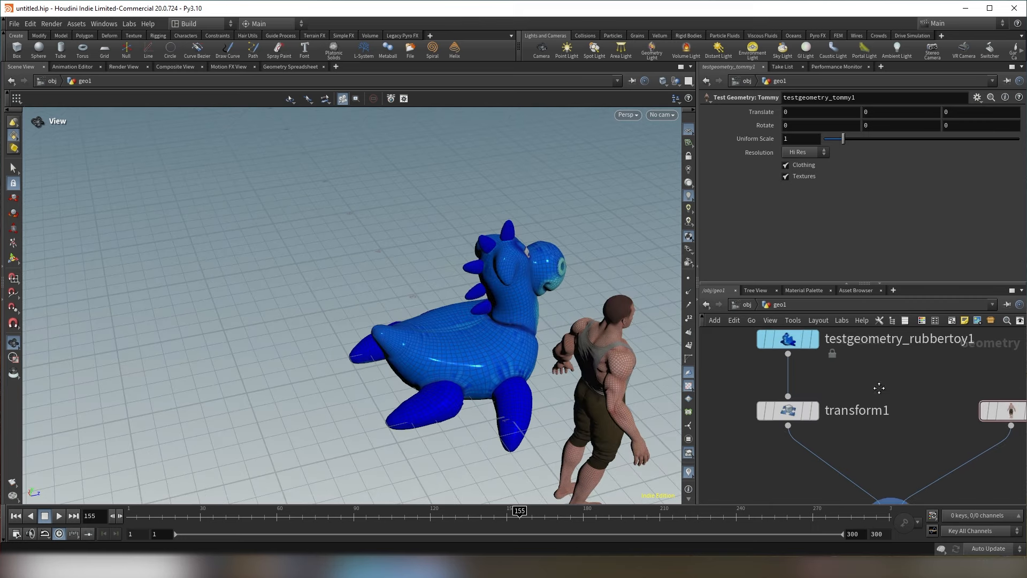
pyautogui.moveTo(527, 320); pyautogui.dragTo(460, 342)
pyautogui.moveTo(460, 342); pyautogui.dragTo(379, 318, button='middle')
pyautogui.moveTo(380, 318); pyautogui.dragTo(335, 378)
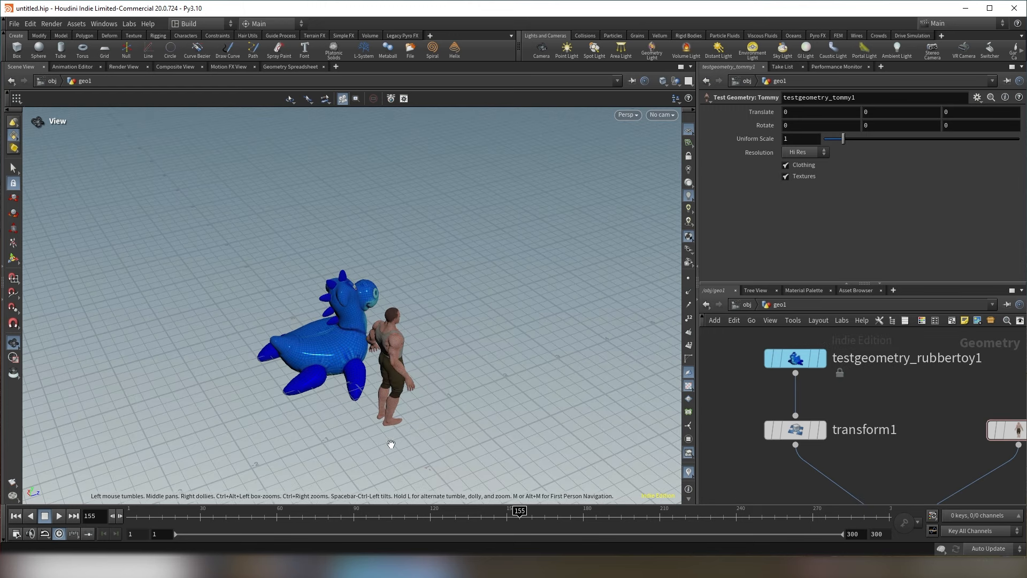
# Go to frame 1 and set a keyframe on the Transform node's Z translation at 0
pyautogui.click(16, 516)
pyautogui.click(795, 429)
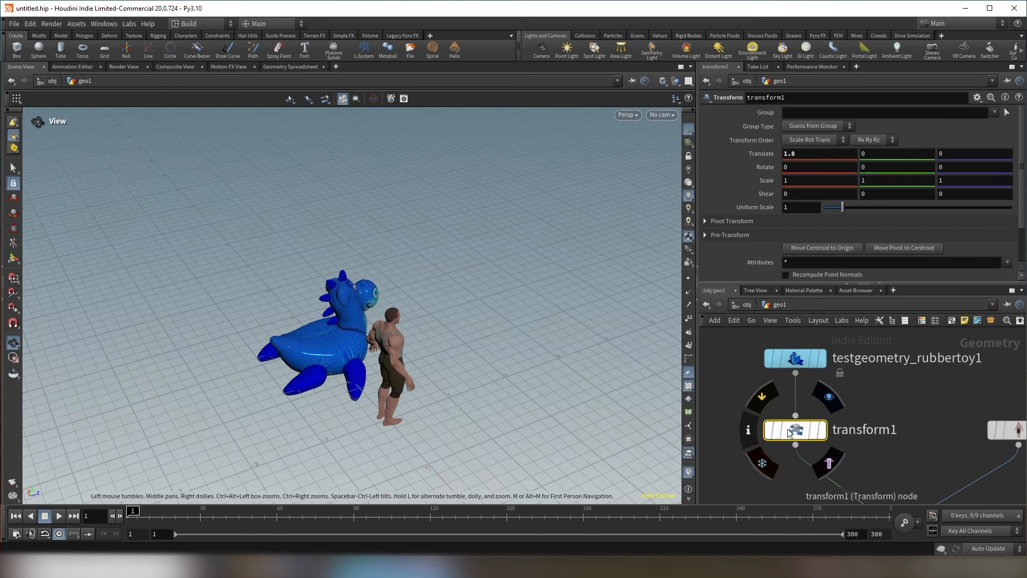
pyautogui.moveTo(892, 452); pyautogui.dragTo(893, 389, button='middle')
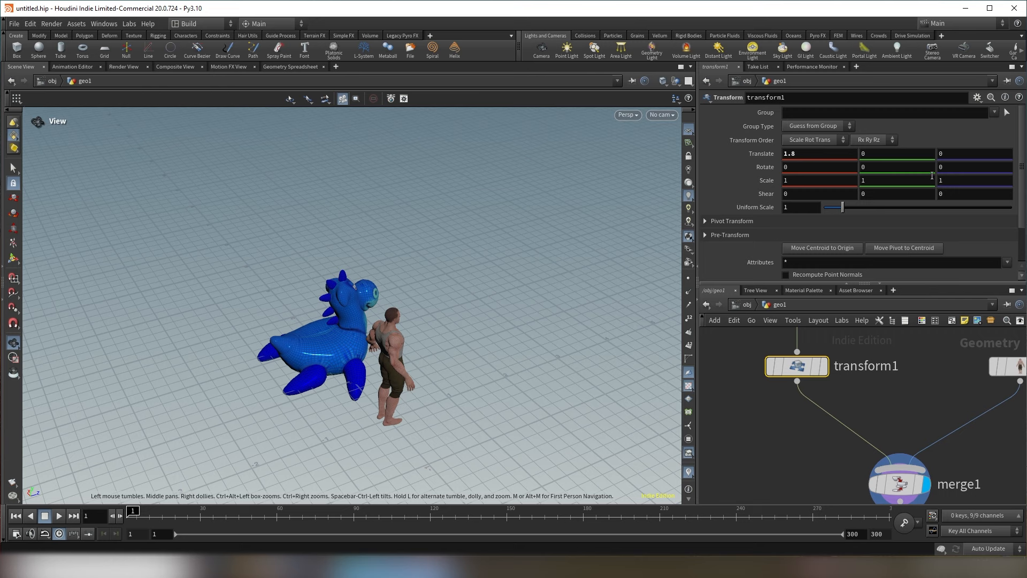
pyautogui.moveTo(953, 155)
pyautogui.mouseDown(button='middle')
pyautogui.moveTo(1014, 154)
pyautogui.moveTo(915, 162)
pyautogui.moveTo(1023, 160)
pyautogui.moveTo(878, 155)
pyautogui.moveTo(940, 156)
pyautogui.mouseUp(button='middle')
pyautogui.click(940, 156)
pyautogui.write('0')
pyautogui.press('Return')
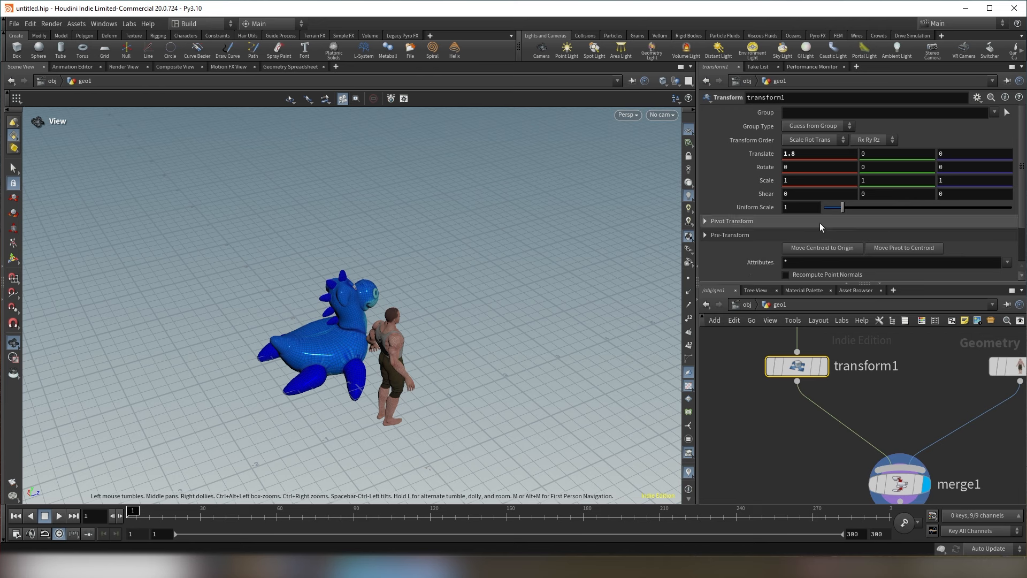
pyautogui.keyDown('alt'); pyautogui.click(957, 153); pyautogui.keyUp('alt')
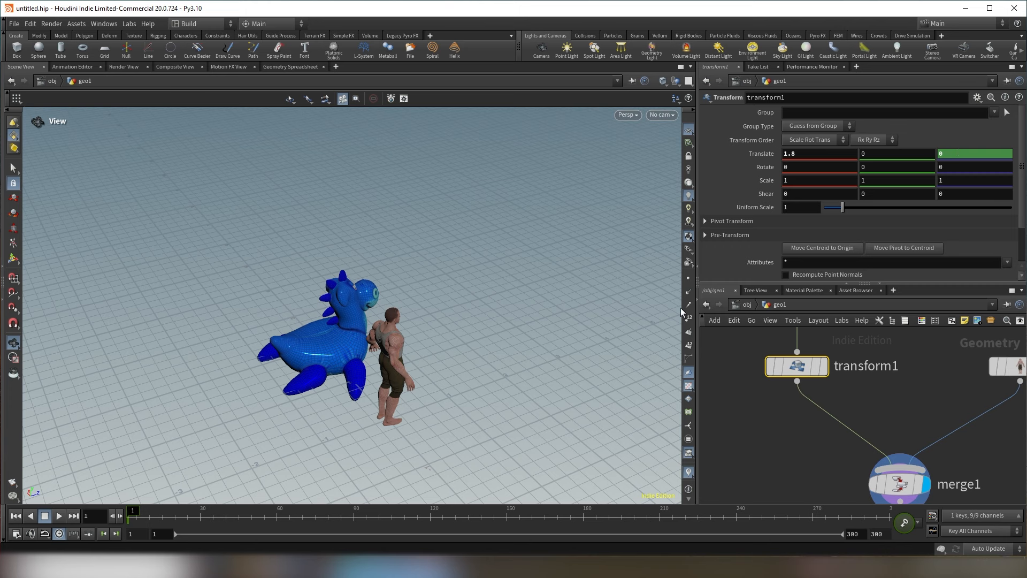
# At frame 90, set the Transform node's Z translation to 8 and key it
pyautogui.click(355, 521)
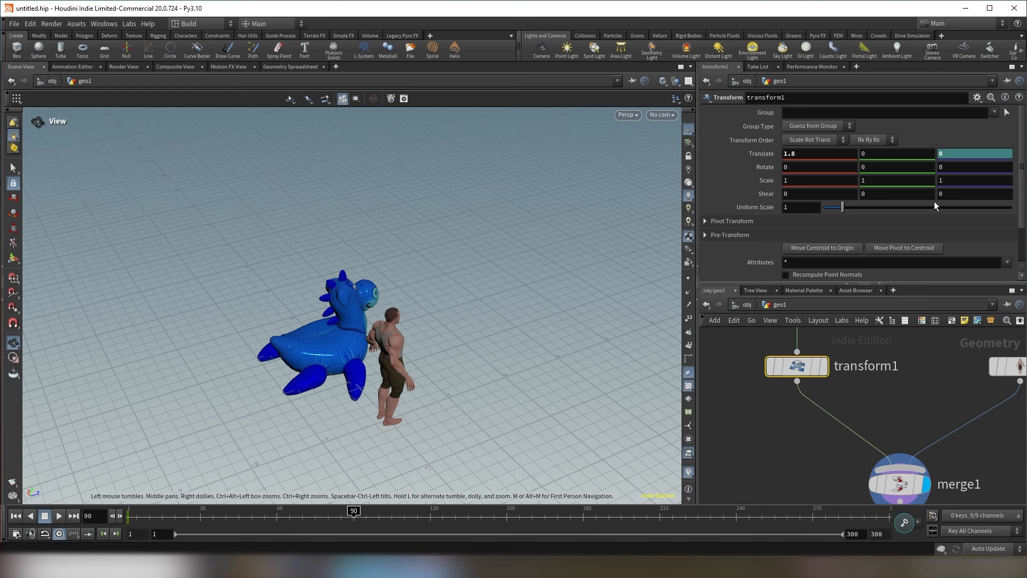
pyautogui.click(946, 154)
pyautogui.write('8')
pyautogui.press('Return')
pyautogui.moveTo(560, 280)
pyautogui.mouseDown()
pyautogui.moveTo(610, 280)
pyautogui.moveTo(573, 277)
pyautogui.mouseUp()
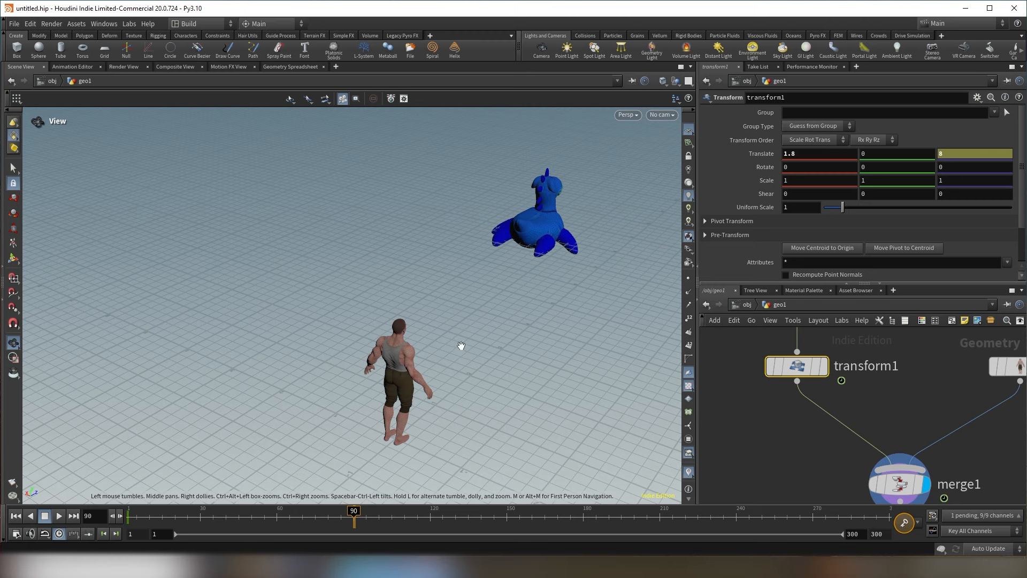
pyautogui.moveTo(461, 346); pyautogui.dragTo(439, 341)
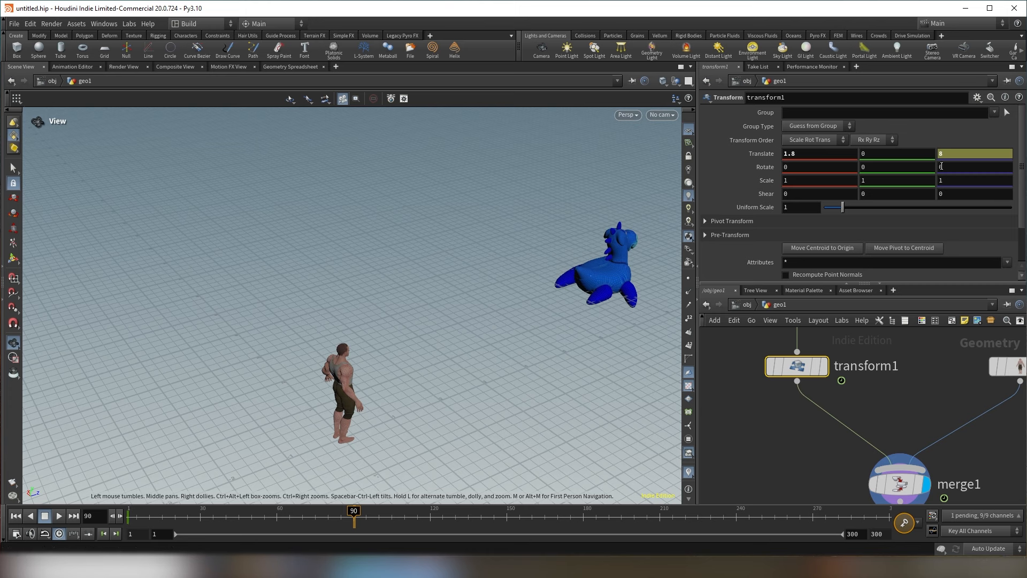
pyautogui.keyDown('alt'); pyautogui.click(973, 156); pyautogui.keyUp('alt')
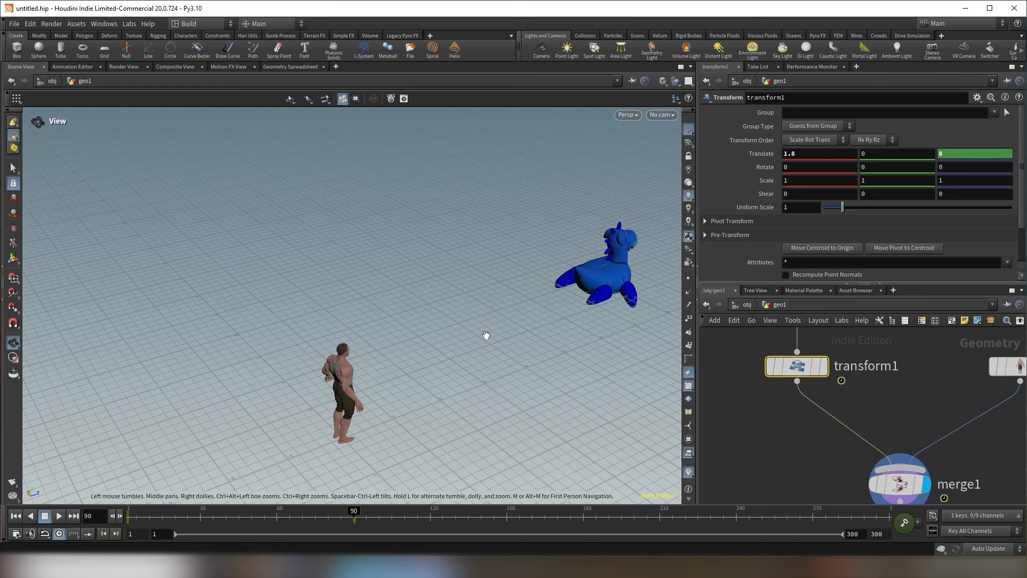
# Play the rubber toy's animation from near the start of the timeline and stop it at about frame 95
pyautogui.moveTo(432, 347); pyautogui.dragTo(464, 353)
pyautogui.moveTo(354, 516); pyautogui.dragTo(149, 528)
pyautogui.click(59, 516)
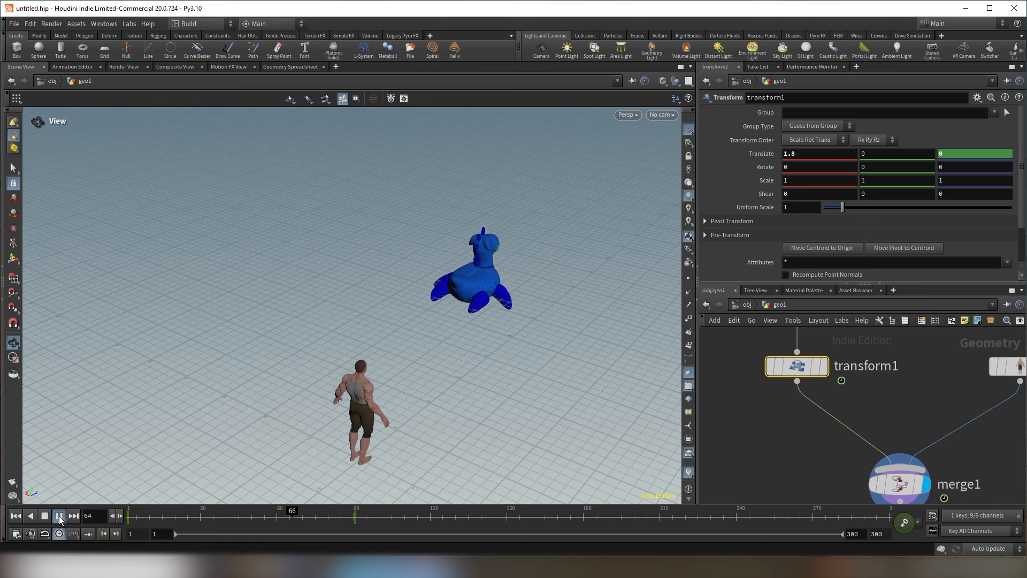
pyautogui.click(59, 516)
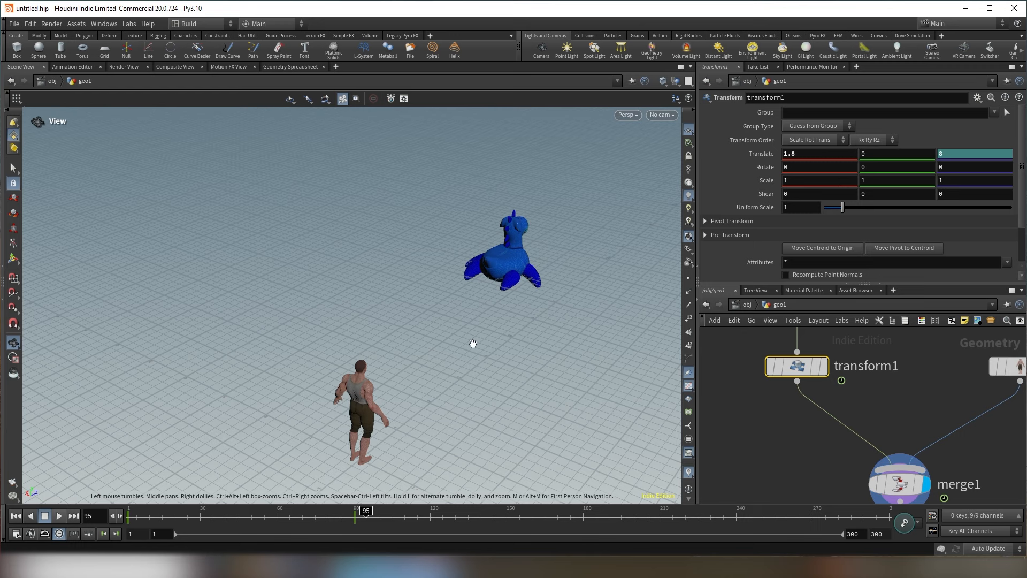
pyautogui.moveTo(470, 344); pyautogui.dragTo(544, 371)
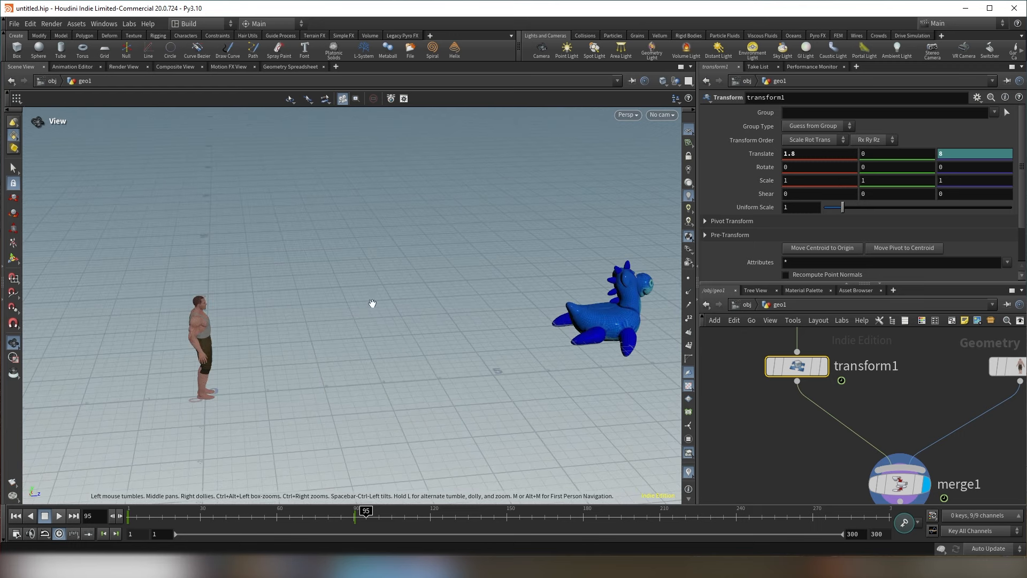
# Return the timeline to frame 1 and frame both models in a close front view
pyautogui.click(16, 517)
pyautogui.moveTo(375, 379); pyautogui.dragTo(265, 351)
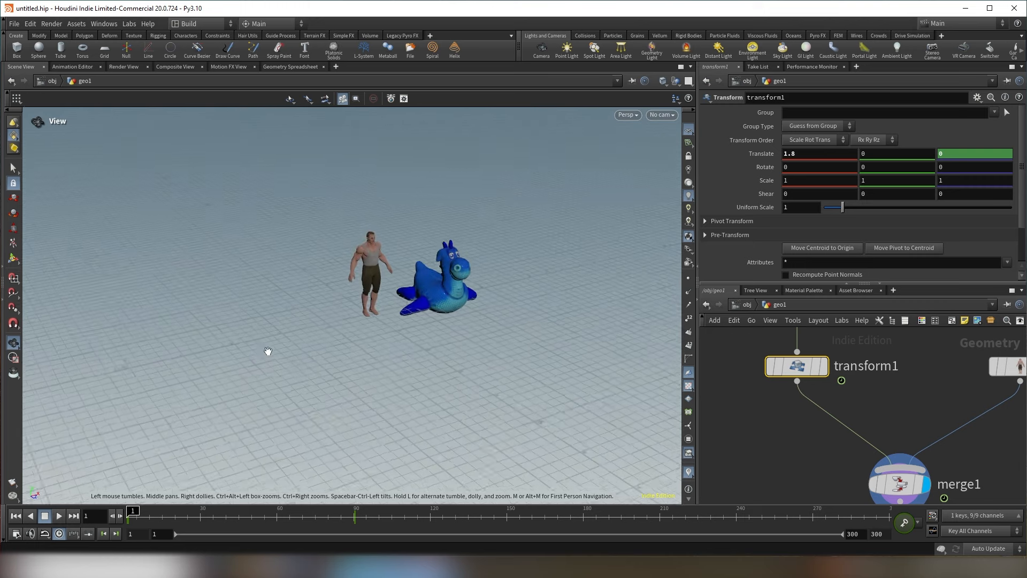
pyautogui.moveTo(266, 351); pyautogui.dragTo(547, 281, button='right')
pyautogui.moveTo(547, 282); pyautogui.dragTo(367, 401, button='middle')
pyautogui.moveTo(367, 401); pyautogui.dragTo(220, 413)
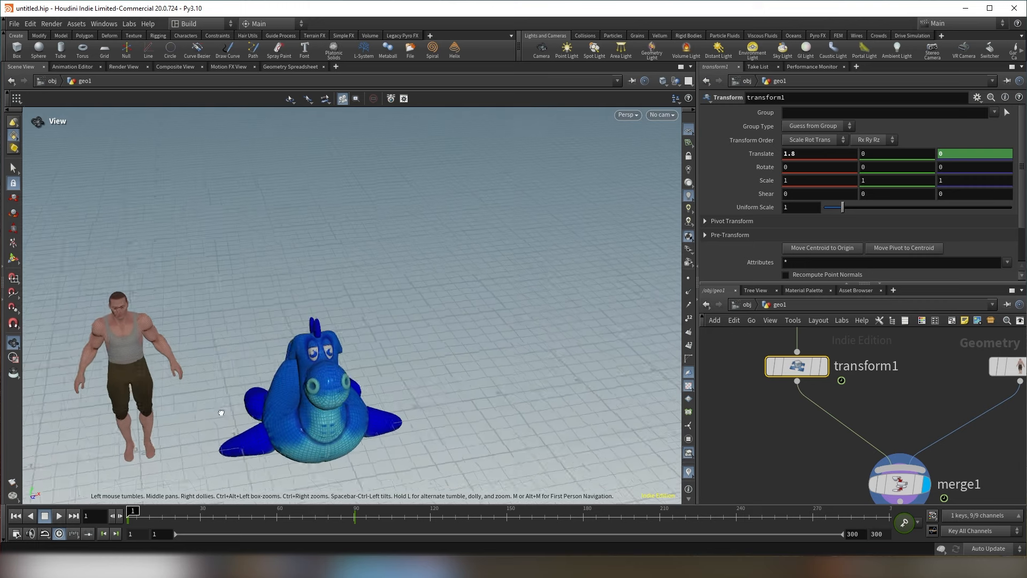
pyautogui.moveTo(219, 413); pyautogui.dragTo(318, 356, button='middle')
pyautogui.moveTo(318, 355); pyautogui.dragTo(358, 326)
pyautogui.moveTo(357, 326); pyautogui.dragTo(352, 327, button='right')
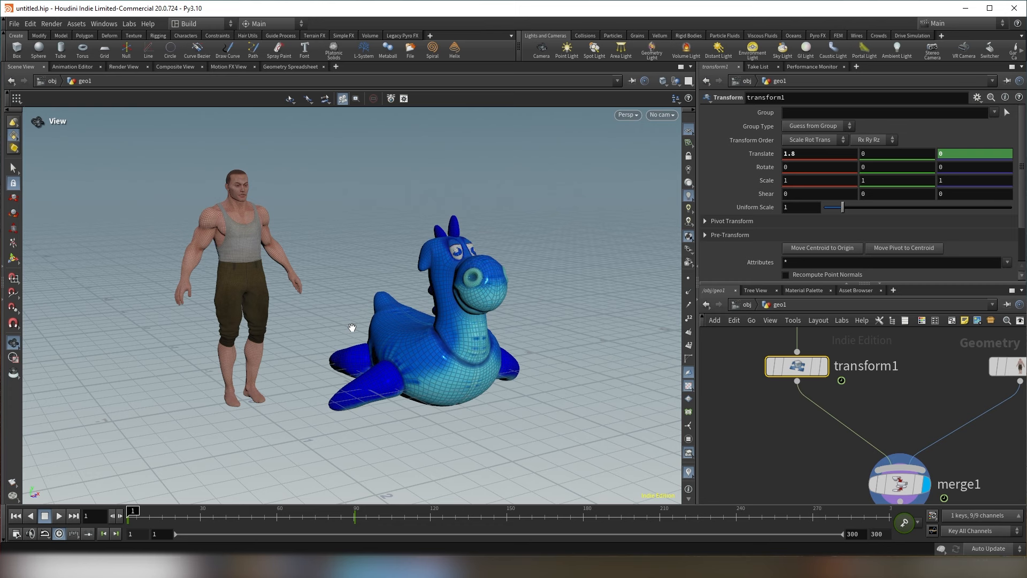
# Open the rubber toy node's info and review its point, primitive and vertex attributes
pyautogui.moveTo(841, 367); pyautogui.dragTo(846, 480, button='middle')
pyautogui.scroll(2, 862, 448)
pyautogui.scroll(4, 845, 450)
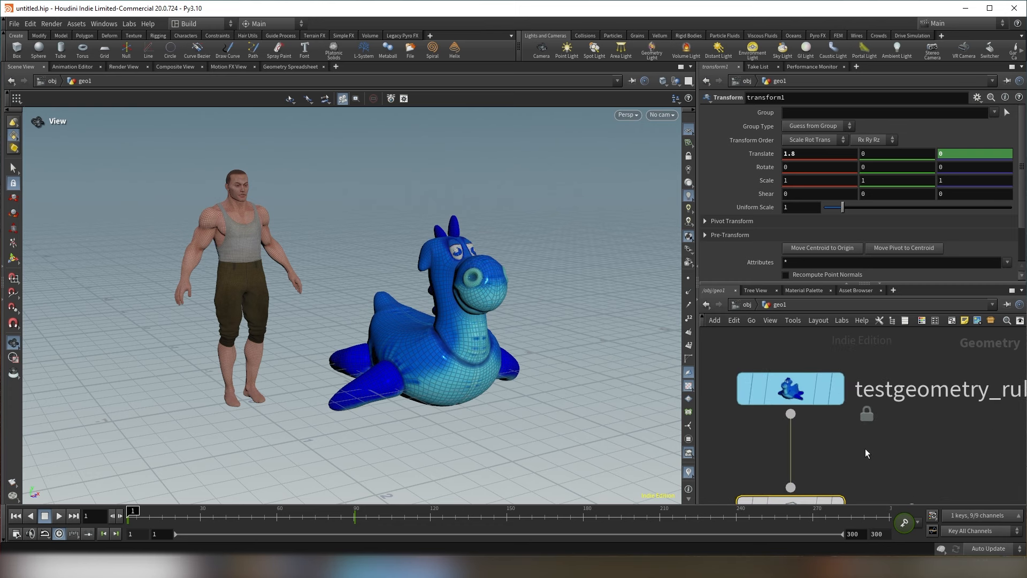
pyautogui.middleClick(768, 402)
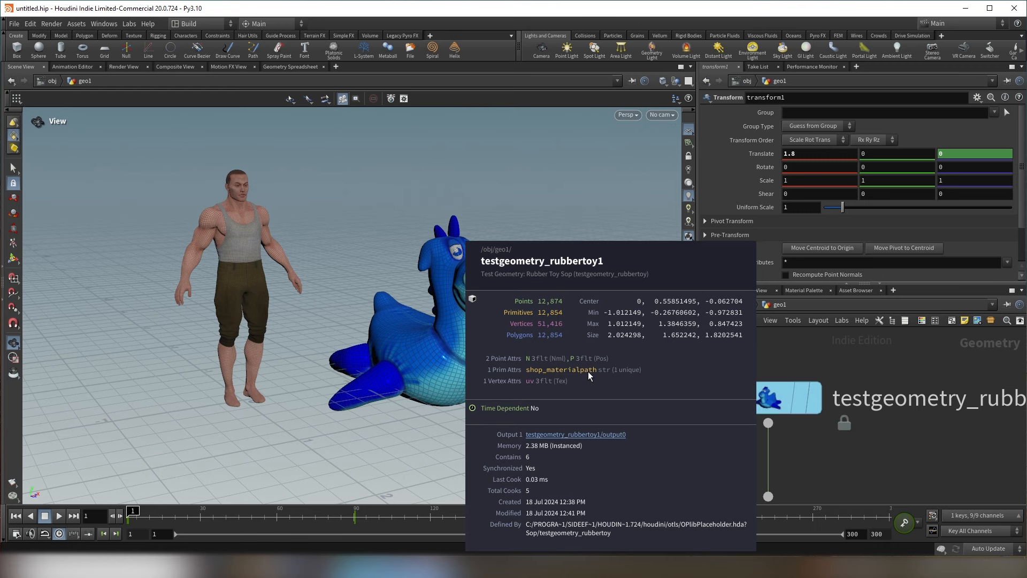
pyautogui.moveTo(589, 371); pyautogui.dragTo(588, 371, button='middle')
# Display only the rubber toy test geometry node's output and frame the toy up close in the viewport
pyautogui.scroll(-1, 838, 445)
pyautogui.click(819, 418)
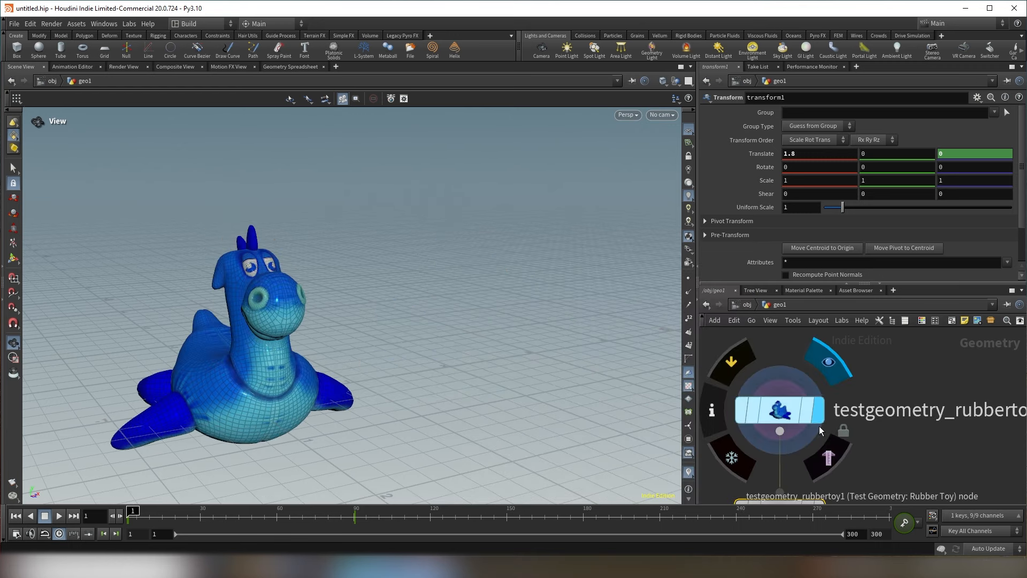
pyautogui.moveTo(550, 416); pyautogui.dragTo(344, 346)
pyautogui.moveTo(556, 419); pyautogui.dragTo(467, 341)
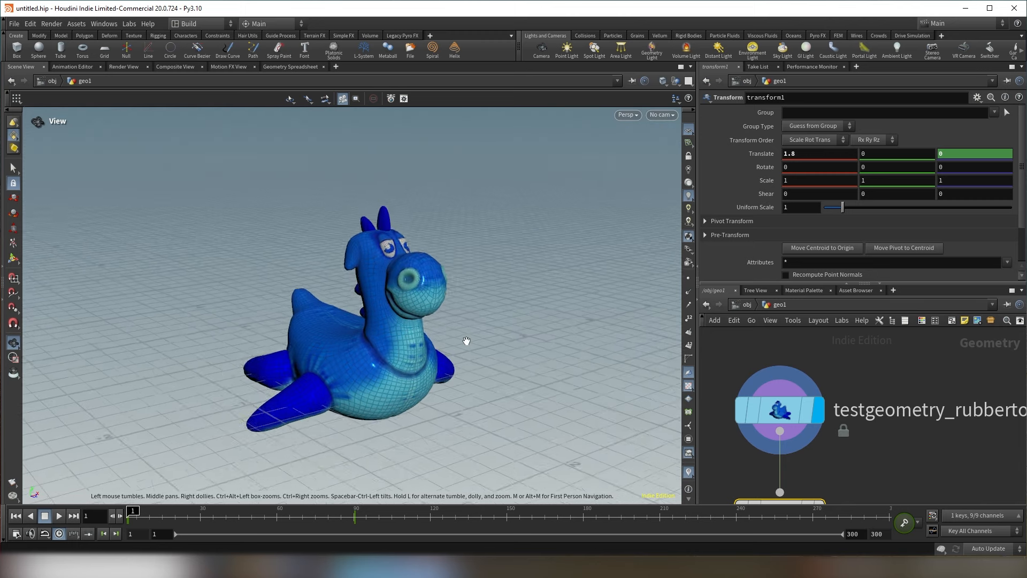
pyautogui.scroll(3, 467, 341)
pyautogui.moveTo(377, 362); pyautogui.dragTo(399, 353, button='middle')
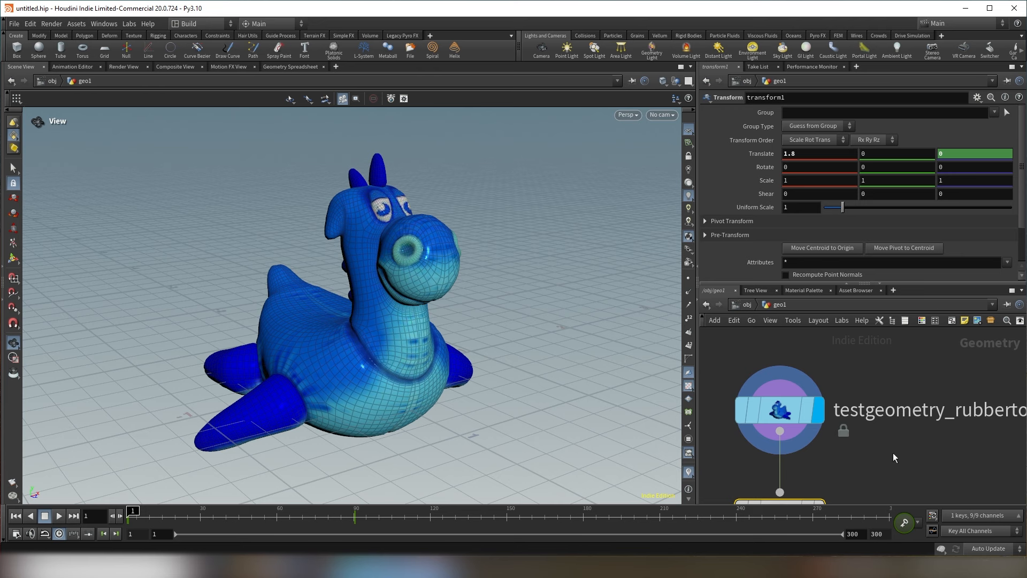
# Move the Transform node up closer beneath the rubber toy node to make room in the network
pyautogui.scroll(-2, 888, 458)
pyautogui.moveTo(882, 463); pyautogui.dragTo(871, 409, button='middle')
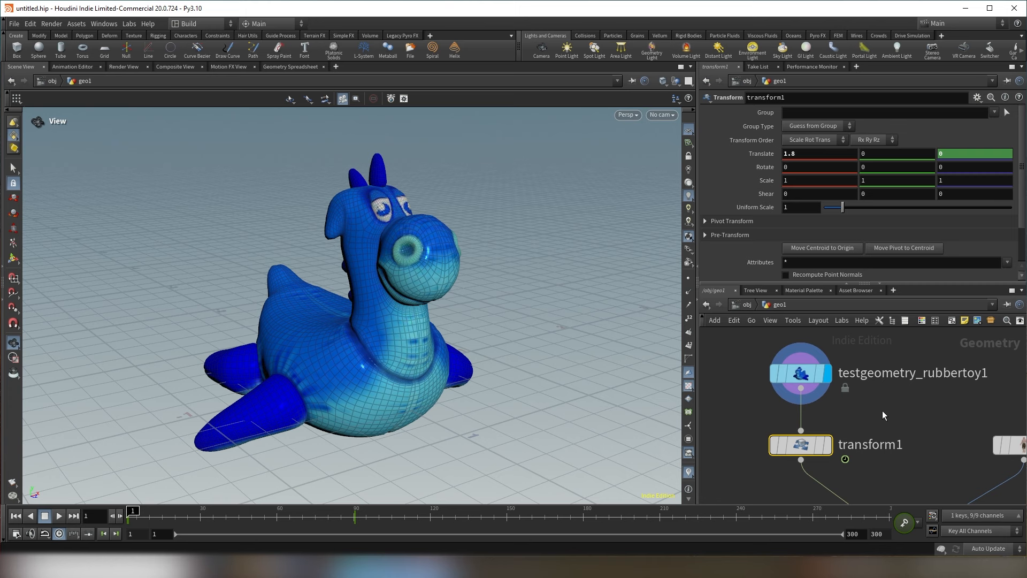
pyautogui.moveTo(881, 409); pyautogui.dragTo(877, 381, button='middle')
pyautogui.moveTo(794, 394)
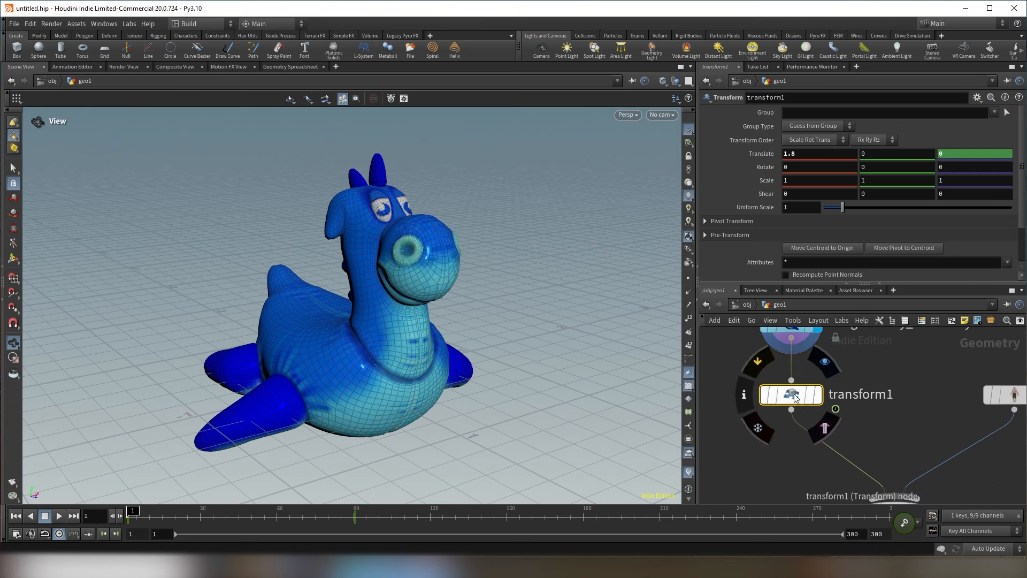
pyautogui.moveTo(794, 396); pyautogui.dragTo(797, 373)
# Add an Attribute Delete node to the network below the Transform node
pyautogui.press('Tab')
pyautogui.write('a')
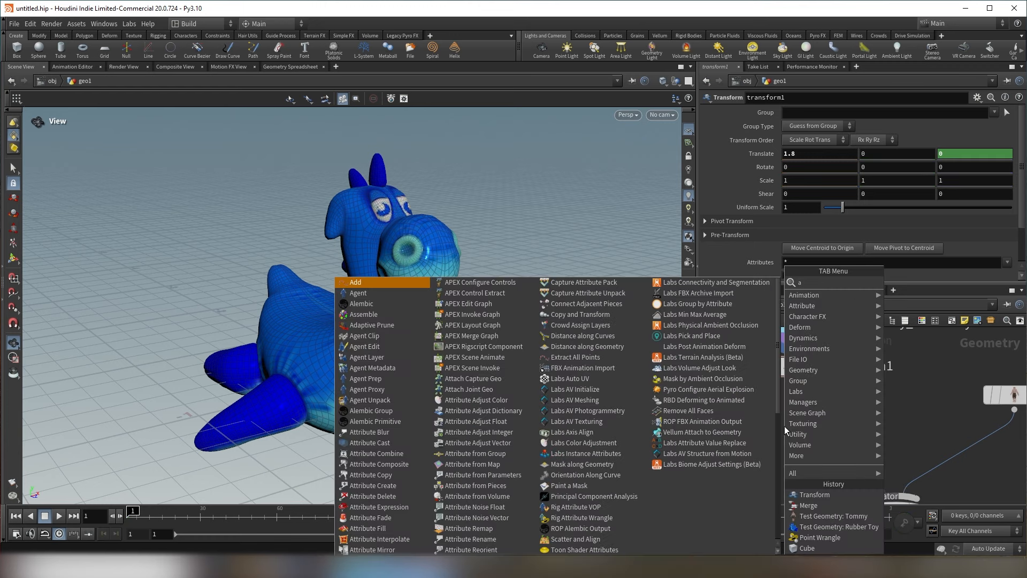
pyautogui.write('ttribu')
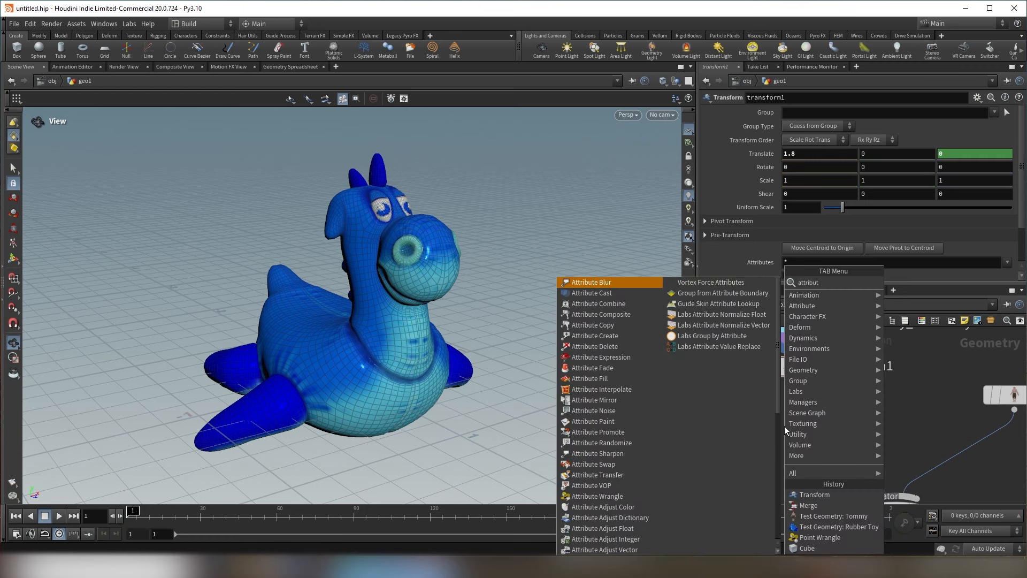
pyautogui.write('t')
pyautogui.press('Down')
pyautogui.press('Down')
pyautogui.press('Down')
pyautogui.press('Down')
pyautogui.press('Down')
pyautogui.press('Down')
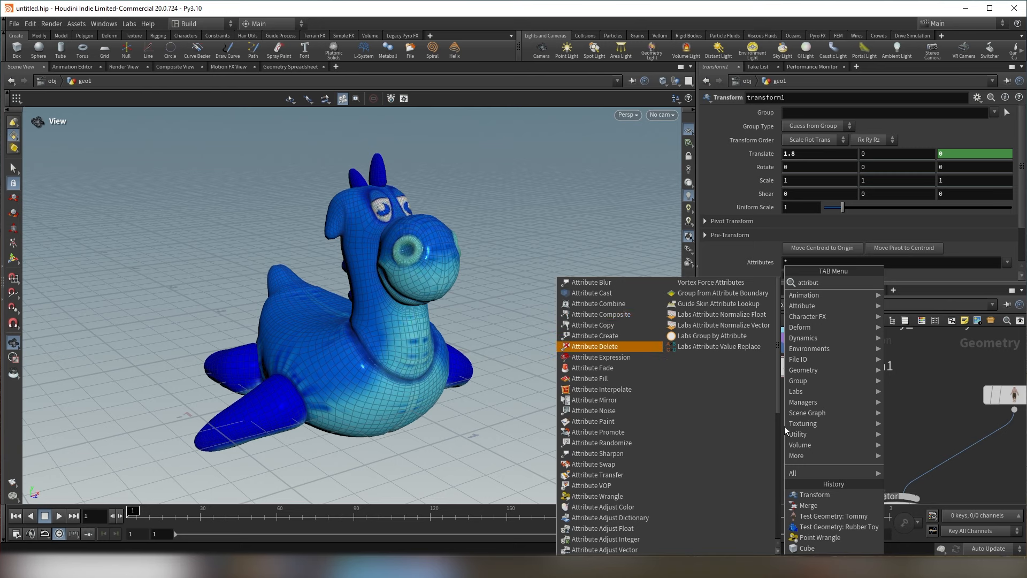
pyautogui.press('Return')
pyautogui.click(765, 447)
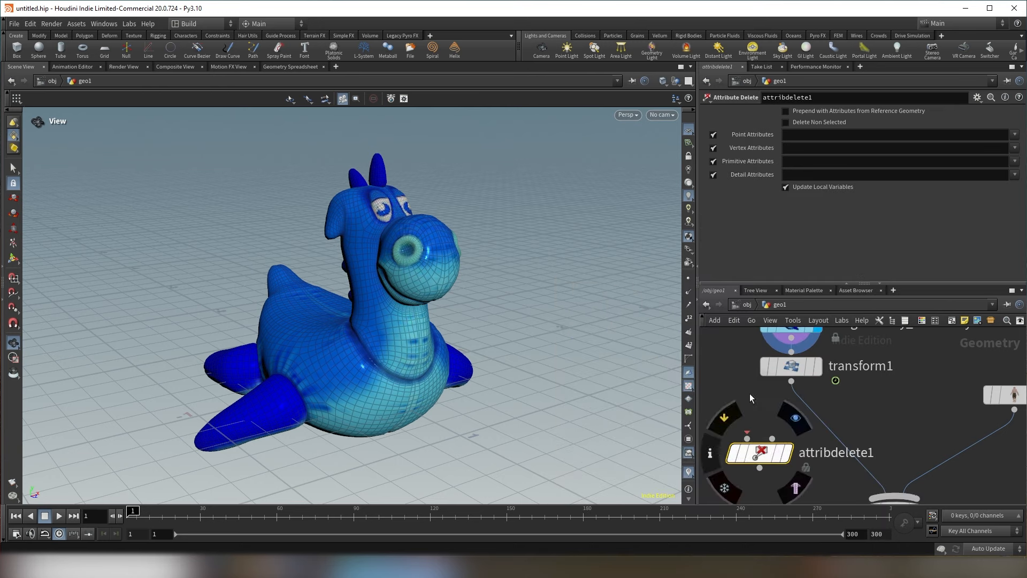
# Insert the Attribute Delete node into the connection between the Transform and Merge nodes
pyautogui.moveTo(755, 450); pyautogui.dragTo(823, 432)
pyautogui.scroll(-3, 904, 392)
pyautogui.moveTo(919, 387); pyautogui.dragTo(881, 396, button='middle')
pyautogui.scroll(-1, 866, 425)
pyautogui.scroll(2, 849, 410)
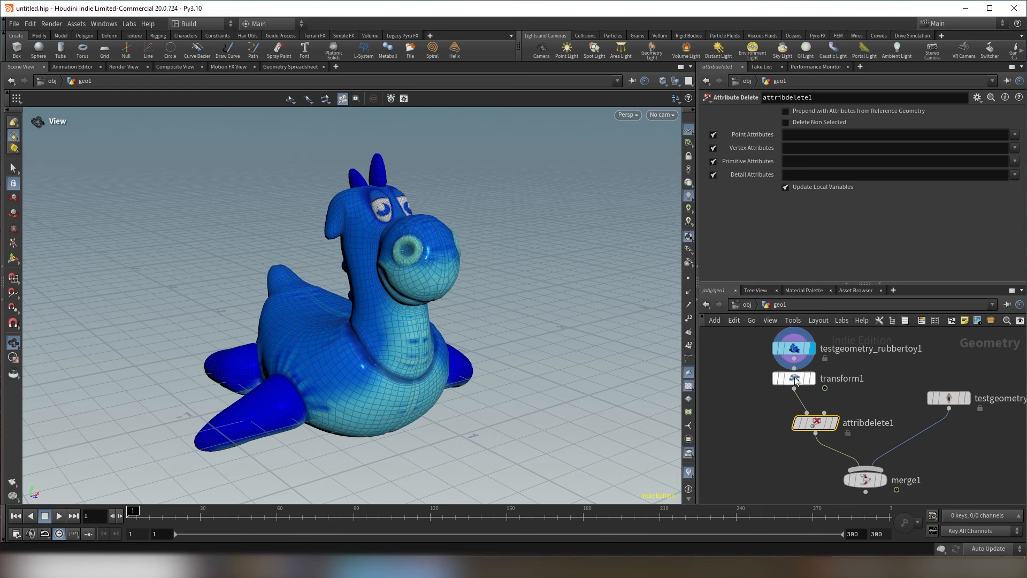
pyautogui.scroll(3, 900, 388)
# Display the Attribute Delete node's output and align the Transform node more closely above it
pyautogui.click(865, 410)
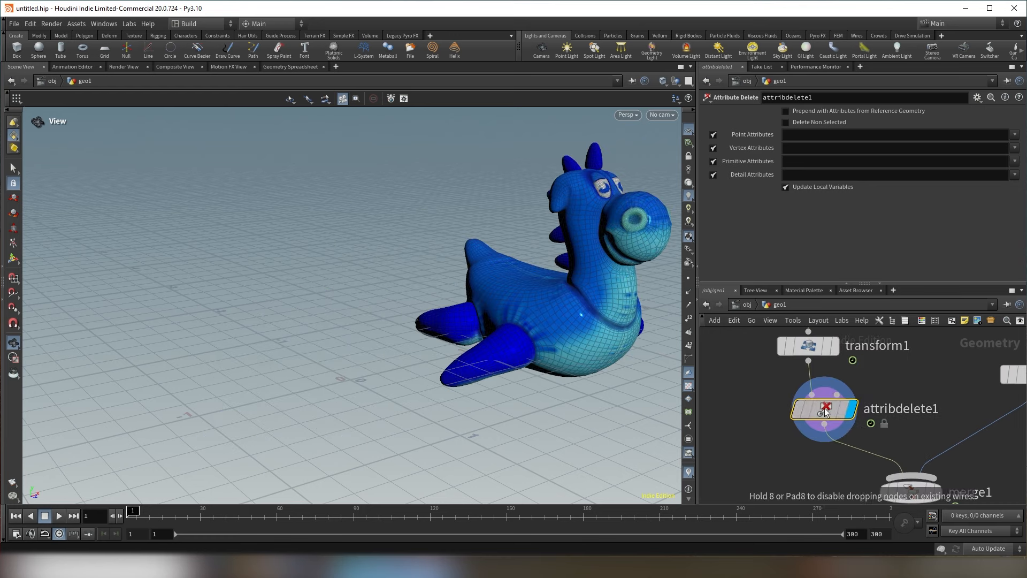
pyautogui.moveTo(804, 348); pyautogui.dragTo(794, 384, button='middle')
pyautogui.moveTo(598, 325); pyautogui.dragTo(557, 348, button='middle')
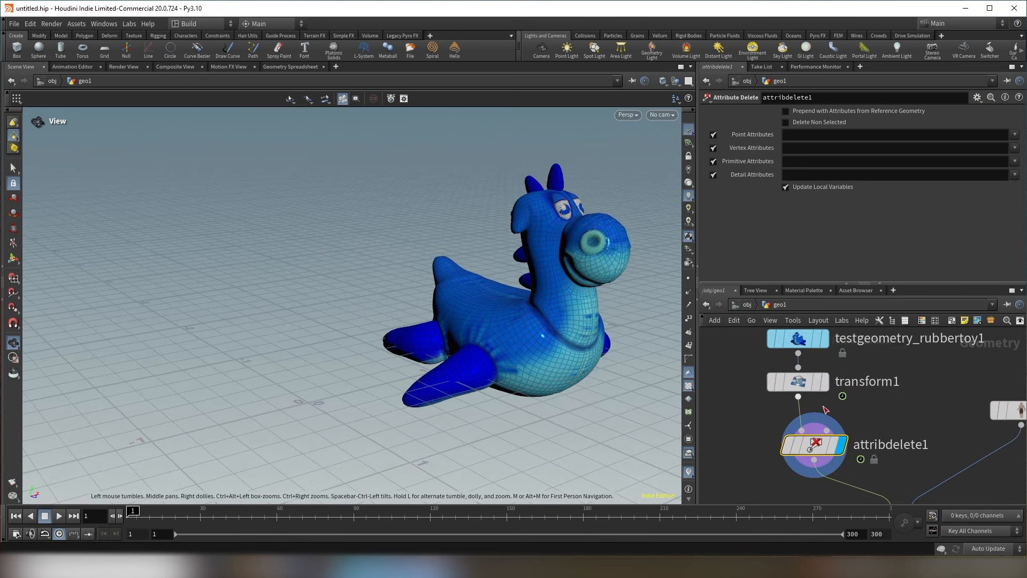
pyautogui.moveTo(790, 380)
pyautogui.mouseDown()
pyautogui.moveTo(789, 389)
pyautogui.moveTo(795, 382)
pyautogui.mouseUp()
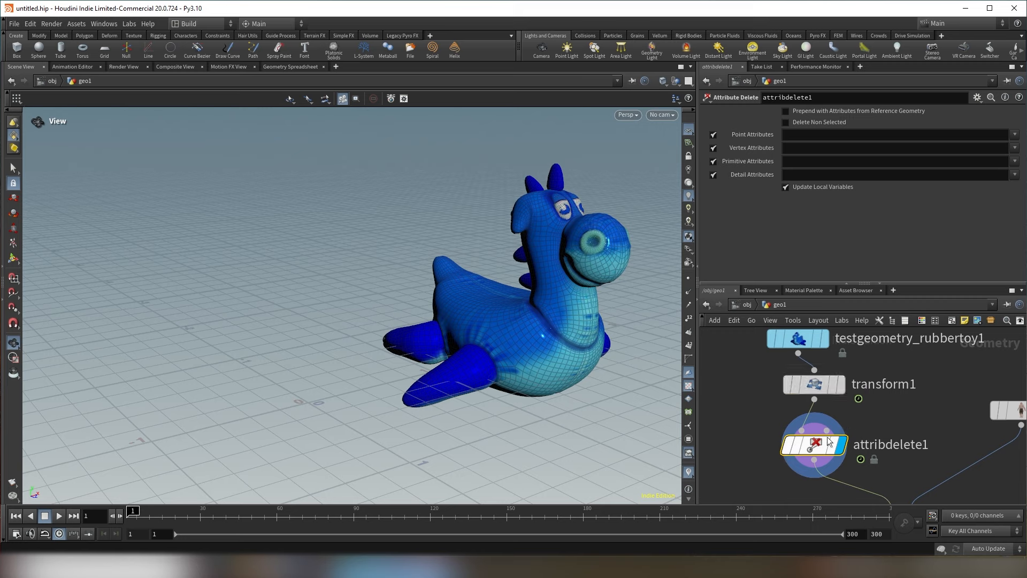
pyautogui.moveTo(615, 300); pyautogui.dragTo(517, 324)
pyautogui.moveTo(443, 359); pyautogui.dragTo(310, 212)
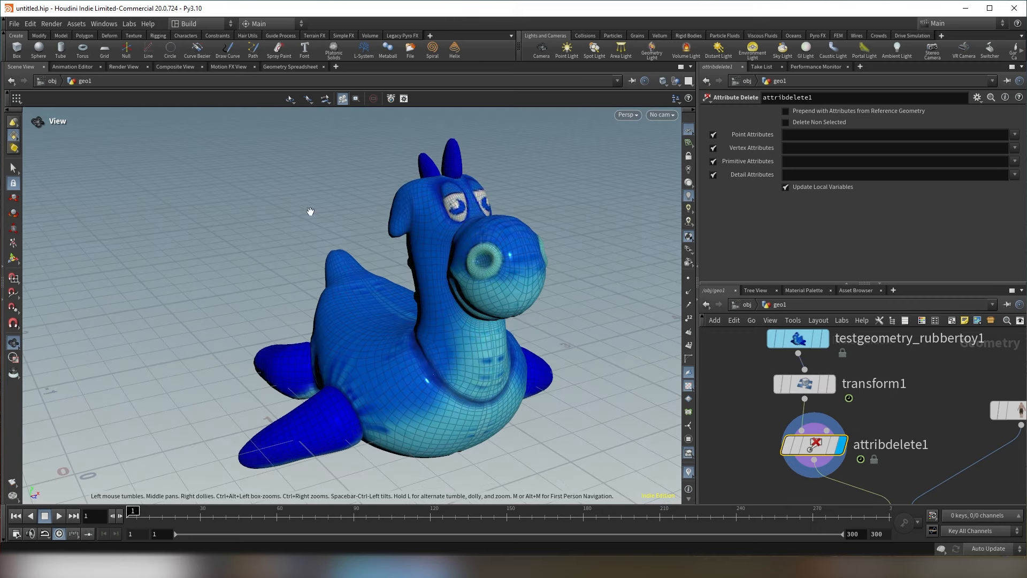
# Set the Attribute Delete node to remove the primitive attribute shop_materialpath, and inspect the toy from another angle
pyautogui.middleClick(813, 448)
pyautogui.click(837, 163)
pyautogui.click(1014, 161)
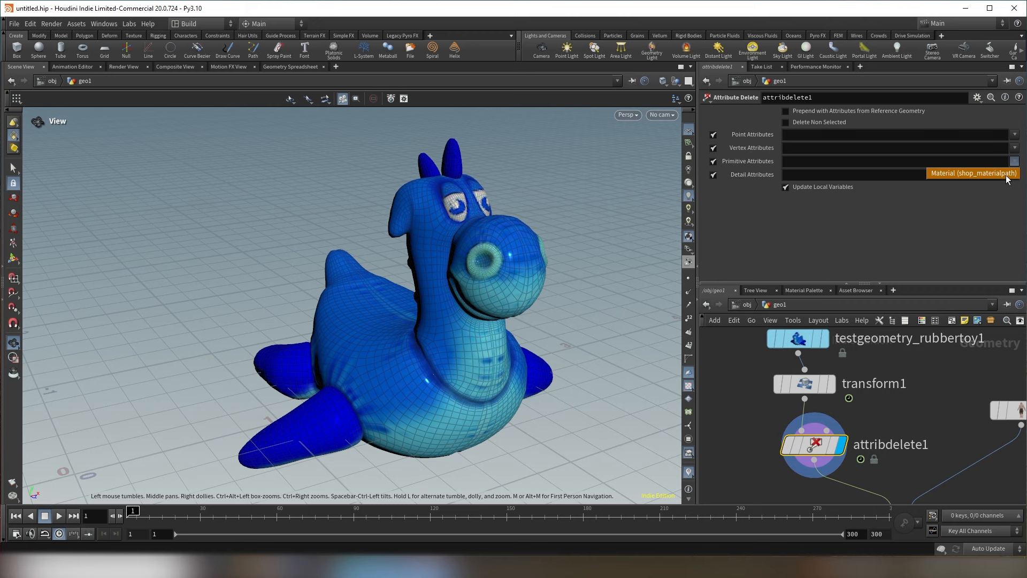
pyautogui.click(1006, 174)
pyautogui.moveTo(385, 278); pyautogui.dragTo(456, 279)
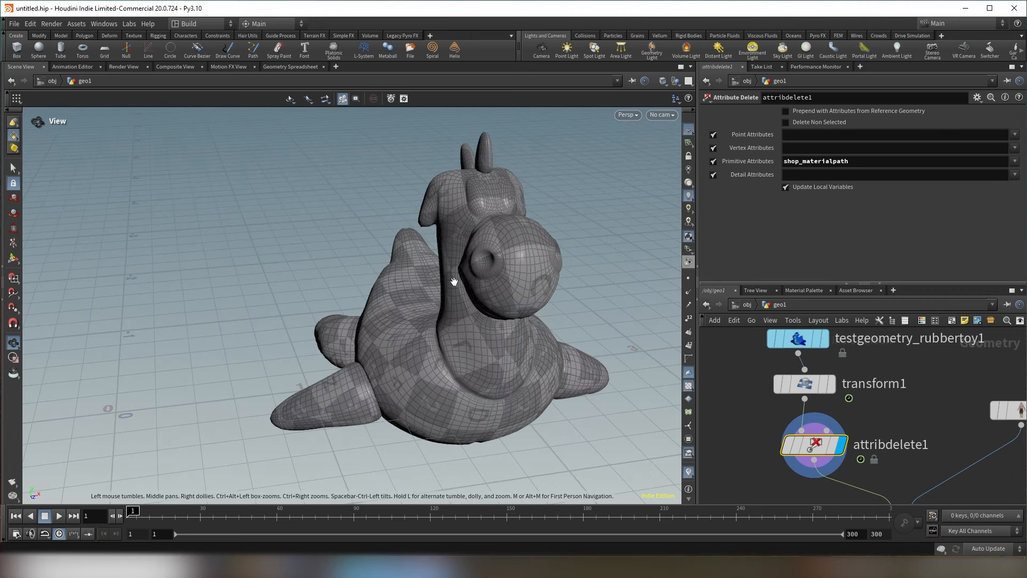
pyautogui.moveTo(532, 273)
pyautogui.mouseDown()
pyautogui.moveTo(495, 278)
pyautogui.moveTo(541, 268)
pyautogui.mouseUp()
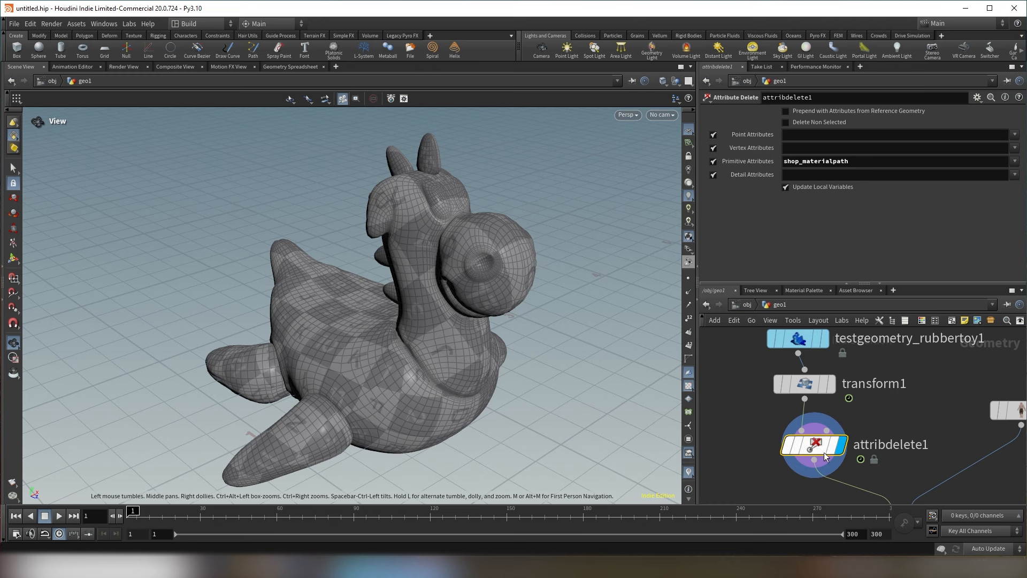
# Line up Attribute Delete directly under the Transform node and add an Attribute Create node below it
pyautogui.moveTo(822, 445); pyautogui.dragTo(805, 419)
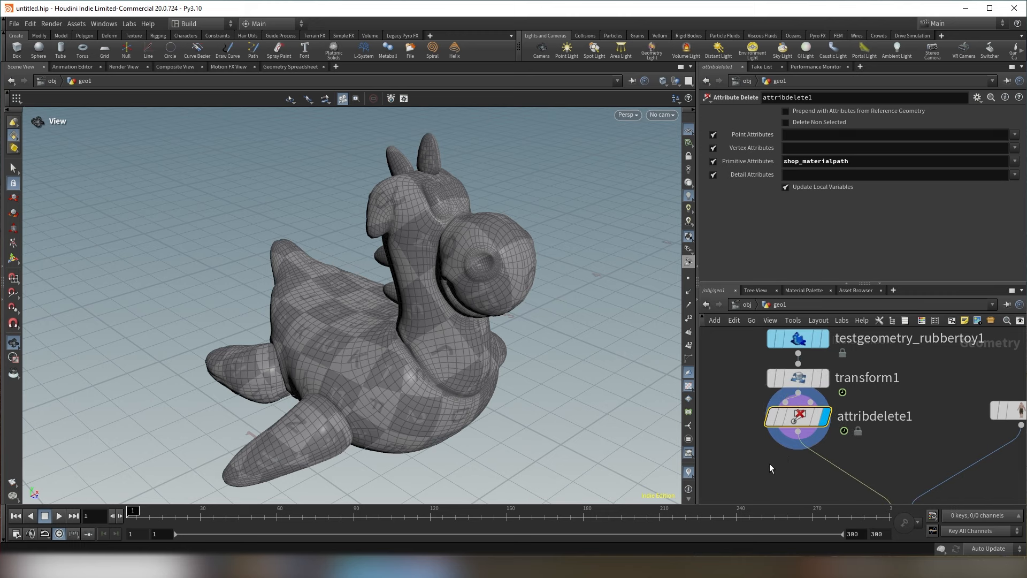
pyautogui.press('Tab')
pyautogui.write('a')
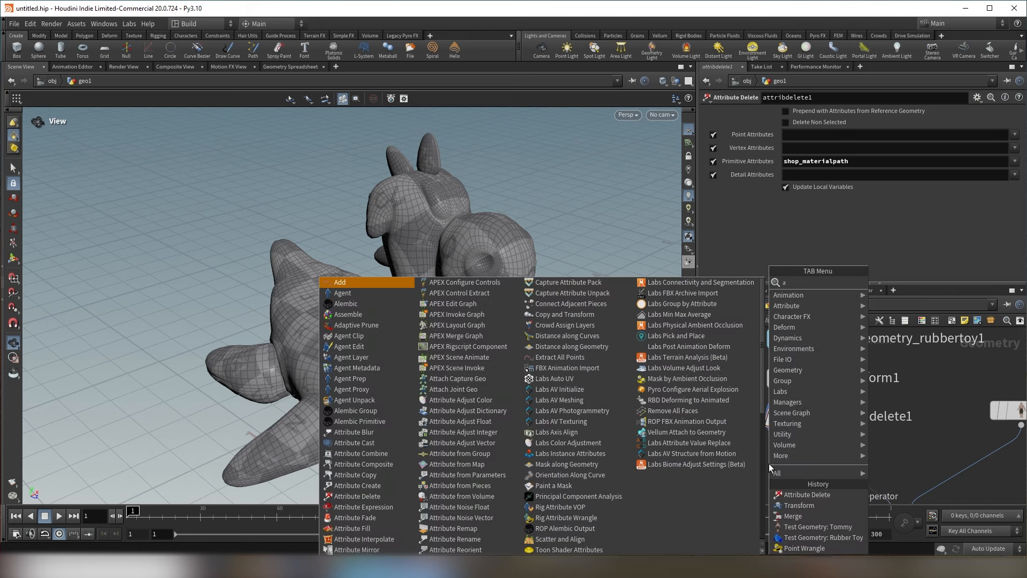
pyautogui.write('ttribute c')
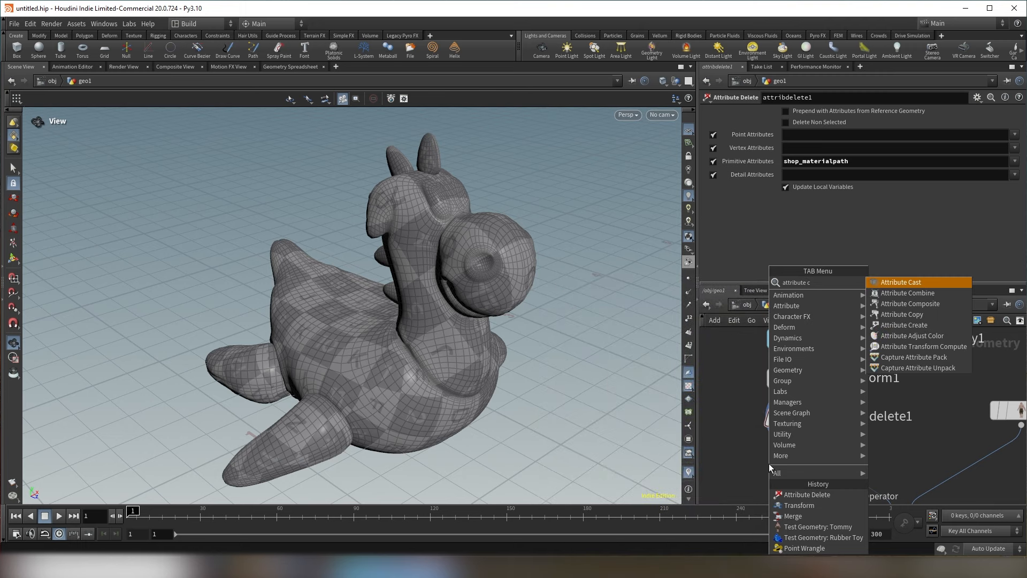
pyautogui.press('Return')
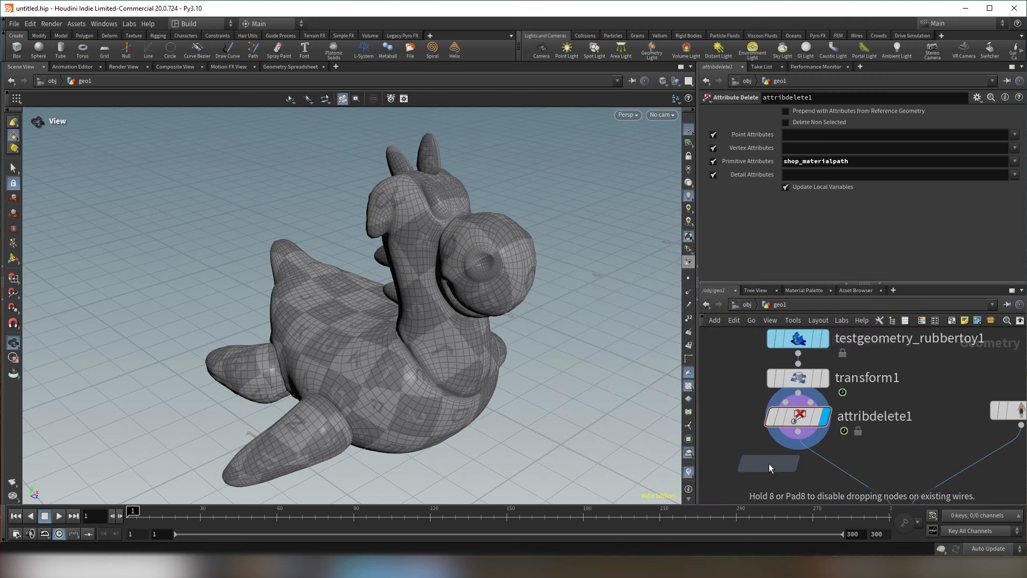
pyautogui.click(765, 484)
# Insert the Attribute Create node between Attribute Delete and Merge, and display its output
pyautogui.moveTo(770, 485); pyautogui.dragTo(834, 482)
pyautogui.moveTo(864, 473); pyautogui.dragTo(872, 437, button='middle')
pyautogui.moveTo(837, 444); pyautogui.dragTo(807, 436)
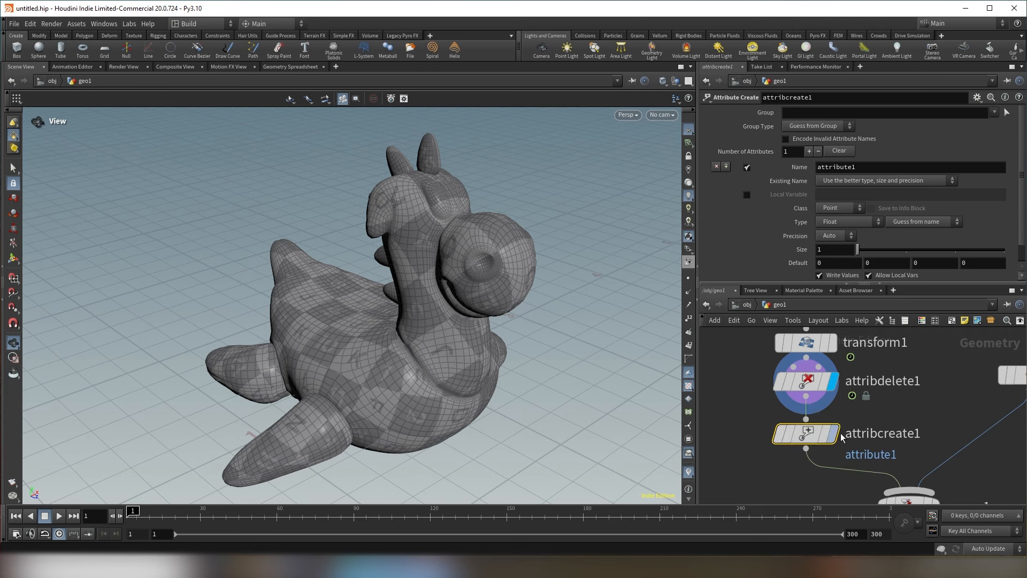
pyautogui.click(834, 434)
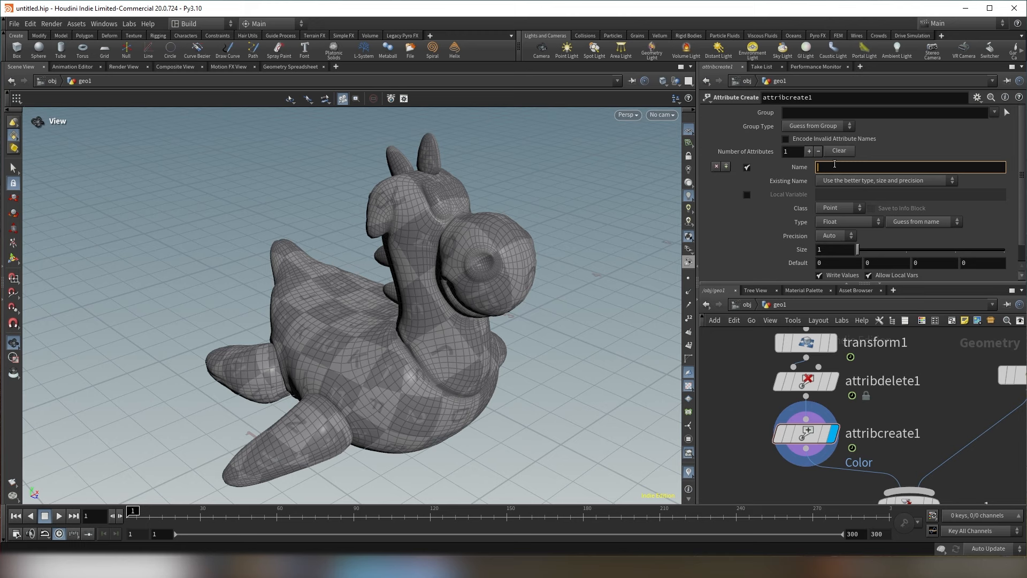
# Name the new point attribute Cd on the Attribute Create node
pyautogui.write('Cd')
pyautogui.press('Return')
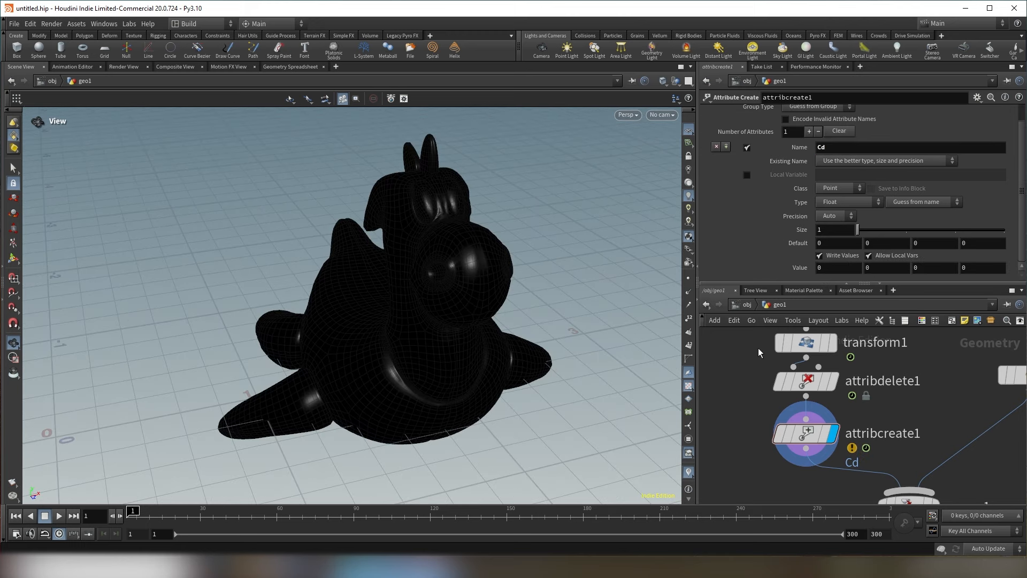
pyautogui.moveTo(462, 245); pyautogui.dragTo(445, 261)
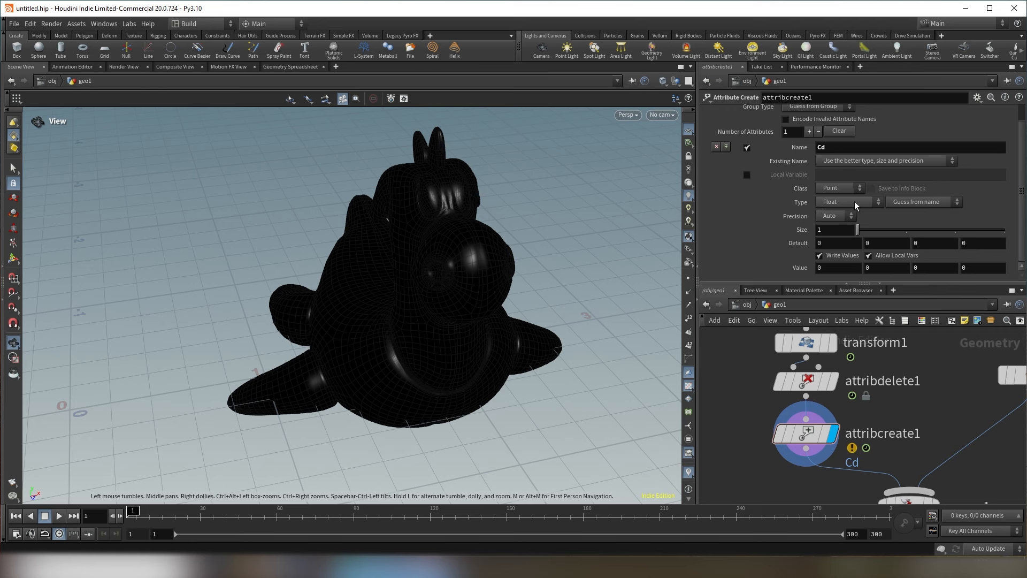
# Change the Cd attribute's type to Vector and set its first value component to 1
pyautogui.click(855, 201)
pyautogui.click(779, 231)
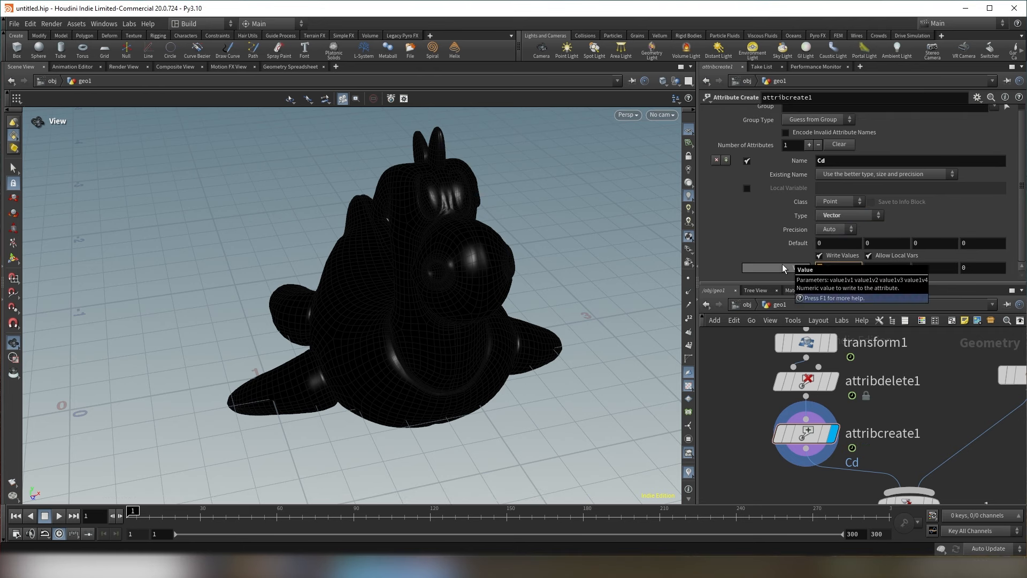
pyautogui.write('1')
pyautogui.press('Return')
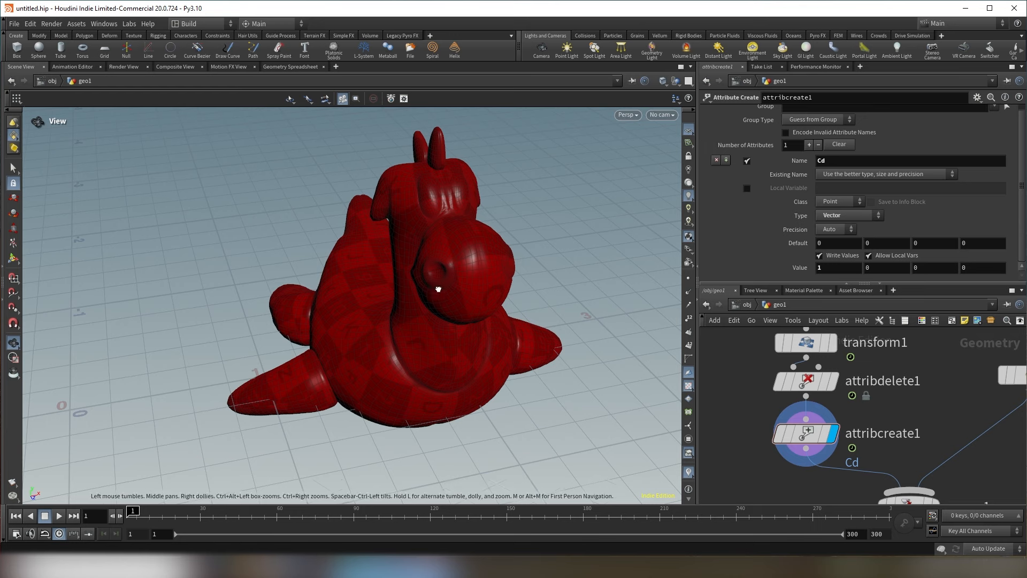
pyautogui.moveTo(438, 287); pyautogui.dragTo(421, 259)
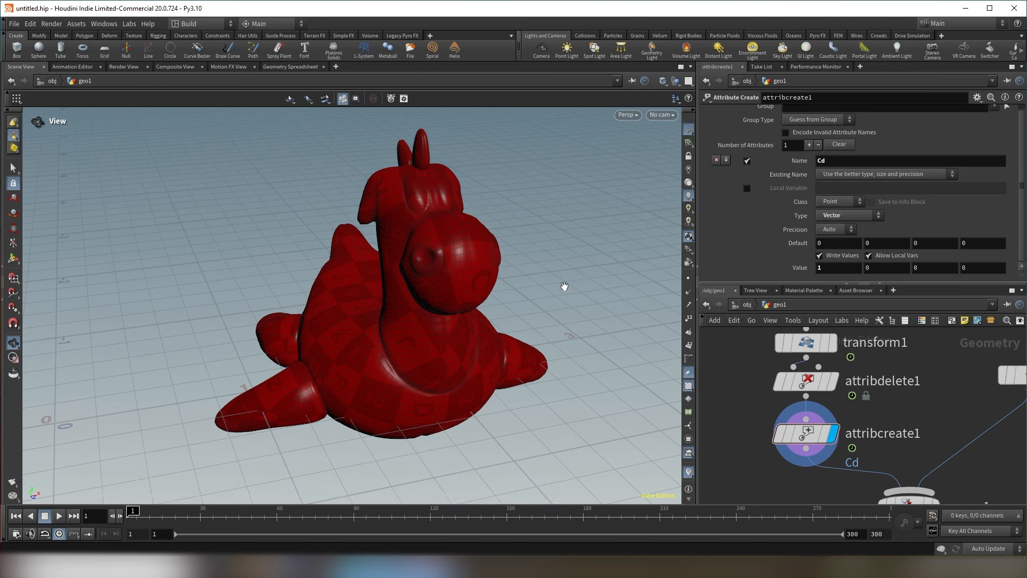
# Set the second value component of the Cd attribute to .5
pyautogui.click(819, 268)
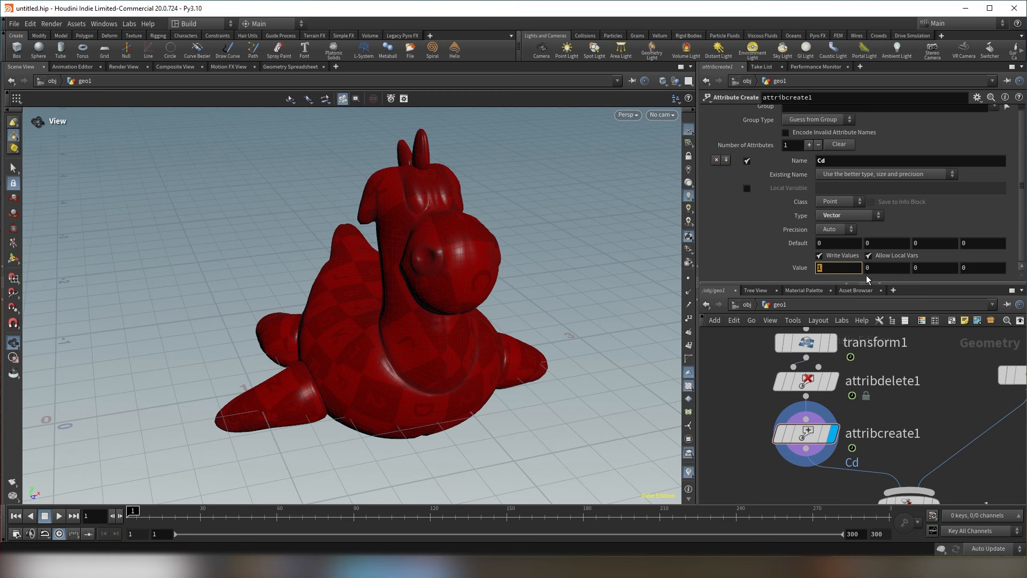
pyautogui.press('Tab')
pyautogui.write('.5')
pyautogui.press('Return')
pyautogui.moveTo(500, 293); pyautogui.dragTo(478, 290)
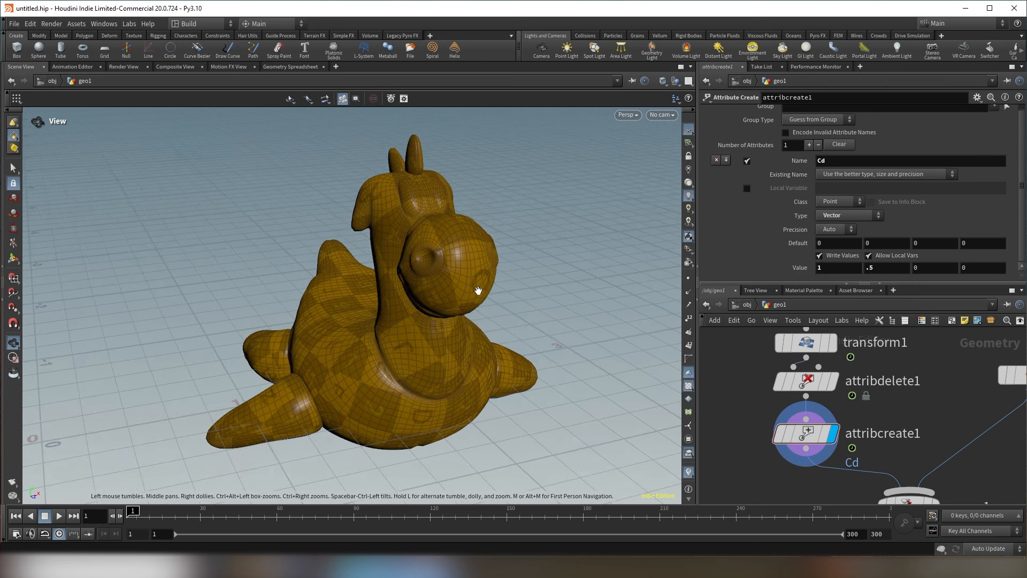
# Align the Attribute Create node directly beneath the Attribute Delete node in the network
pyautogui.click(887, 267)
pyautogui.click(748, 385)
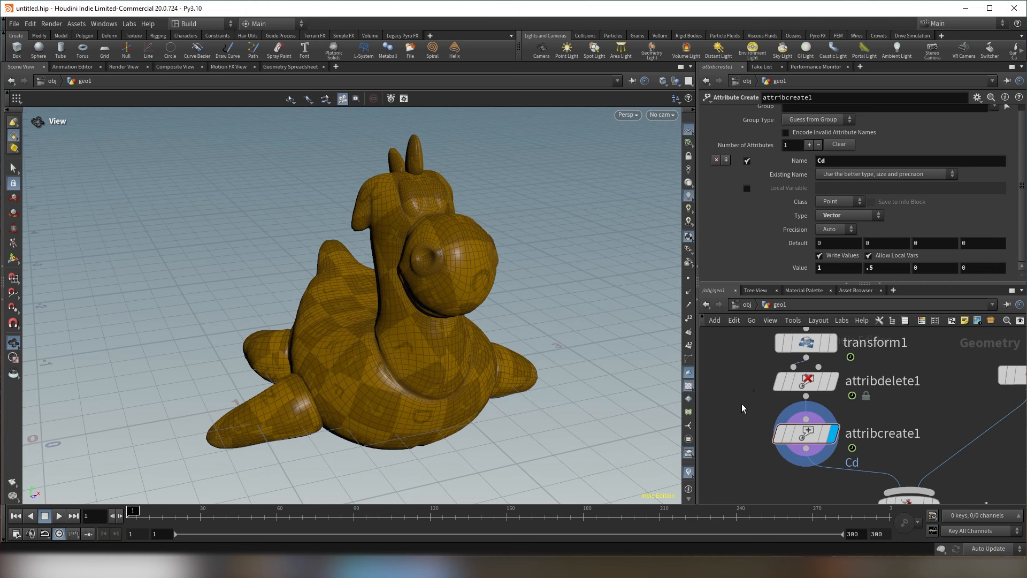
pyautogui.scroll(-2, 747, 436)
pyautogui.moveTo(796, 425)
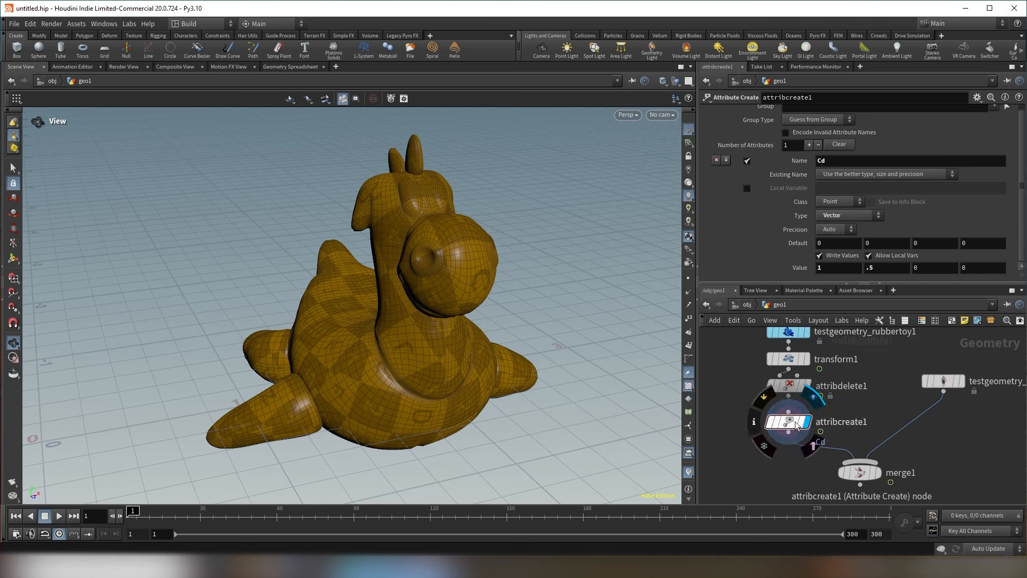
pyautogui.moveTo(796, 425)
pyautogui.mouseDown()
pyautogui.moveTo(790, 414)
pyautogui.moveTo(790, 425)
pyautogui.mouseUp()
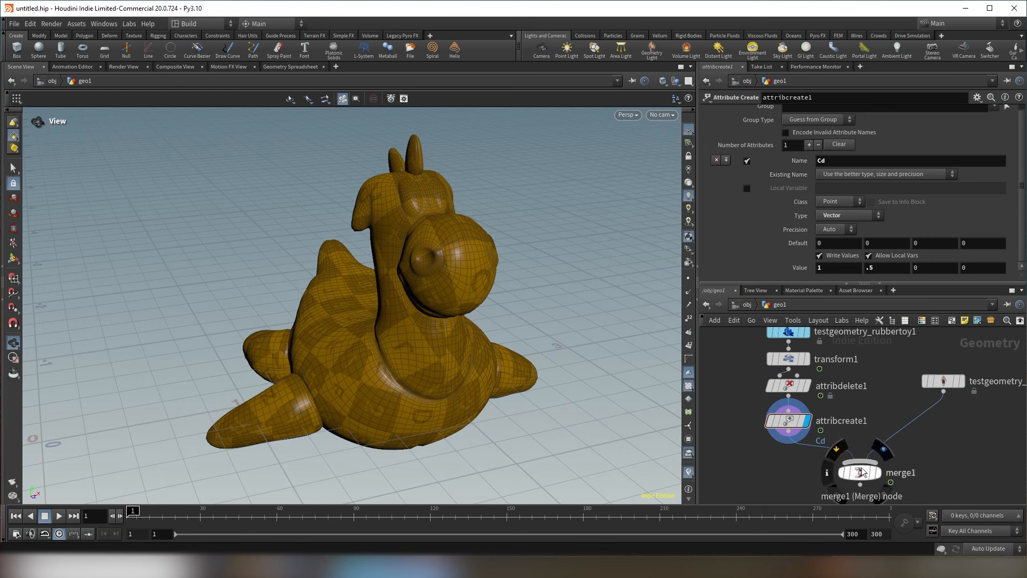
# Shift the merge node sideways and go up from the geometry network to the object level
pyautogui.moveTo(861, 473); pyautogui.dragTo(886, 475)
pyautogui.moveTo(514, 300); pyautogui.dragTo(498, 351, button='middle')
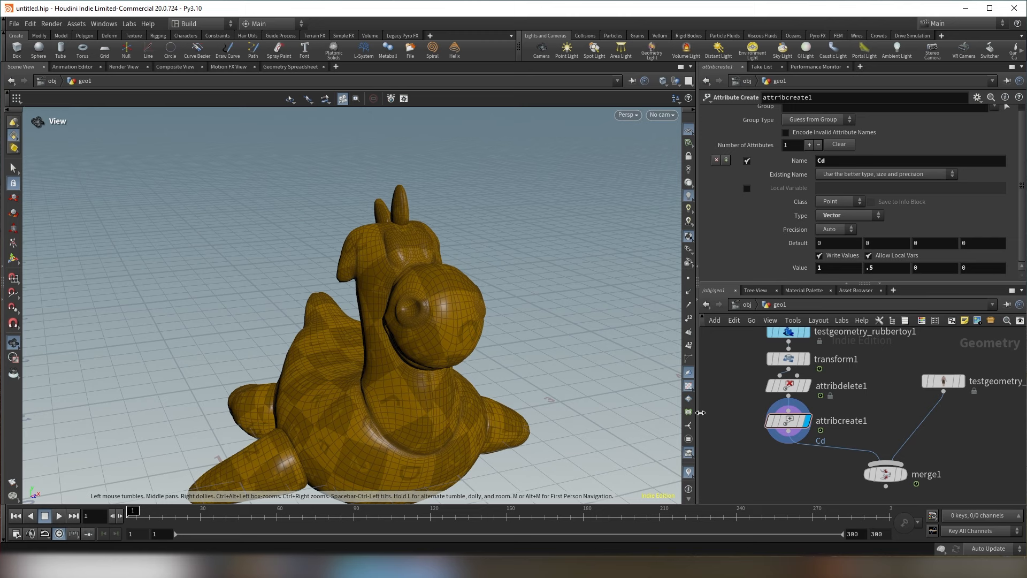
pyautogui.click(744, 304)
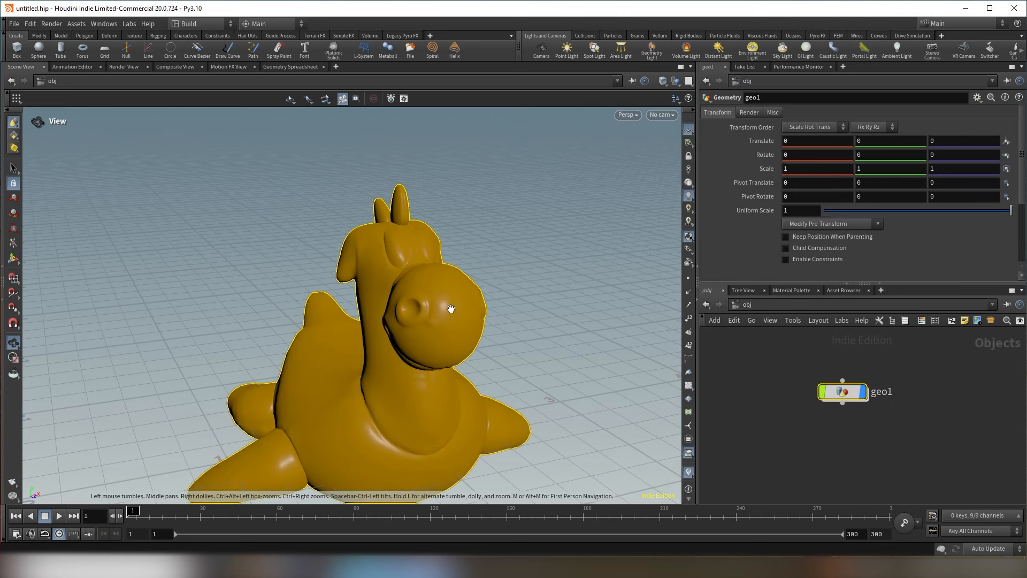
pyautogui.moveTo(537, 261); pyautogui.dragTo(519, 296)
pyautogui.scroll(-4, 559, 272)
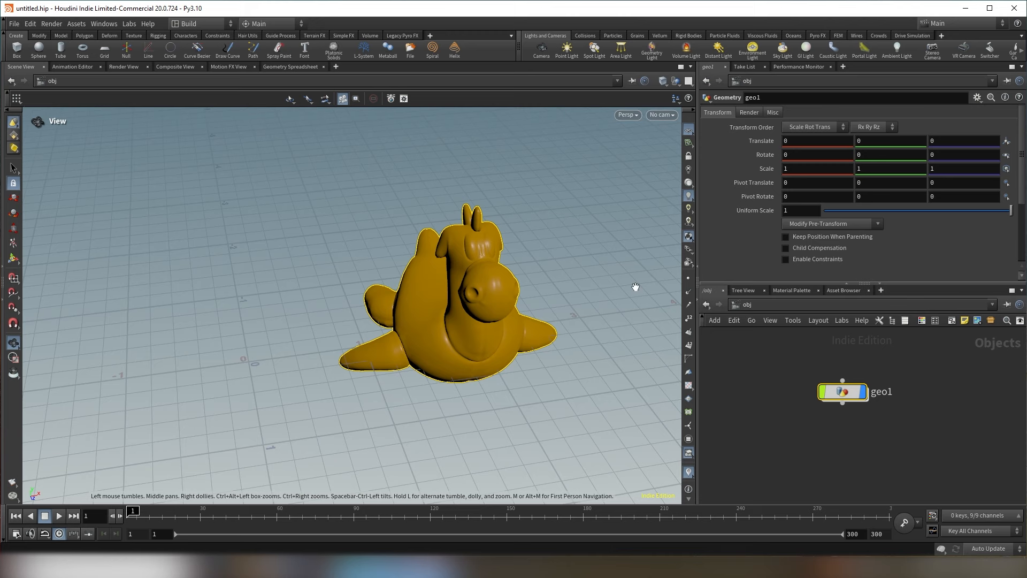
pyautogui.moveTo(556, 250); pyautogui.dragTo(461, 224)
pyautogui.moveTo(401, 267); pyautogui.dragTo(429, 267)
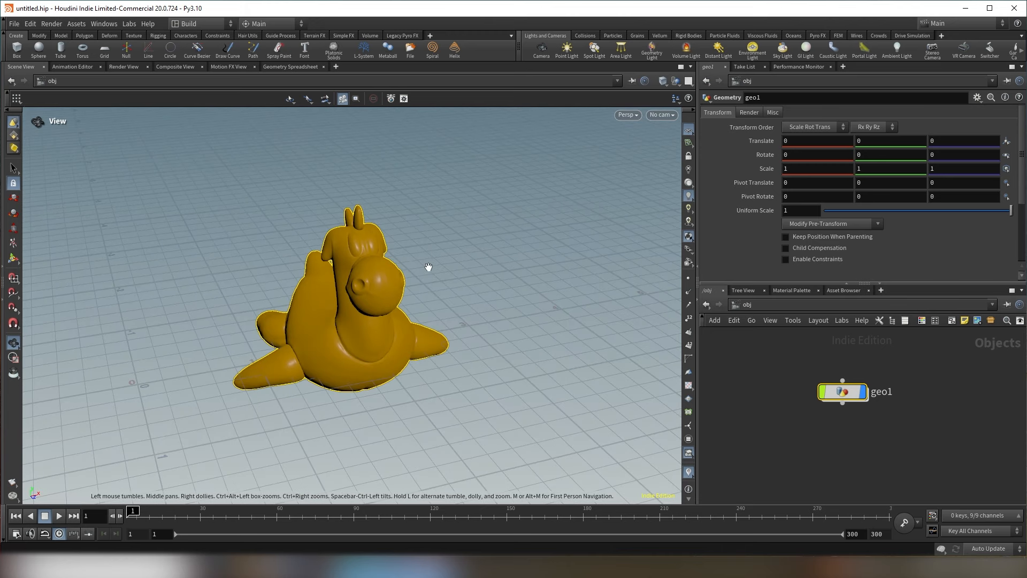
# Move the geo1 object along X to about -0.09 and set its X pivot translate to 1.8
pyautogui.press('Return')
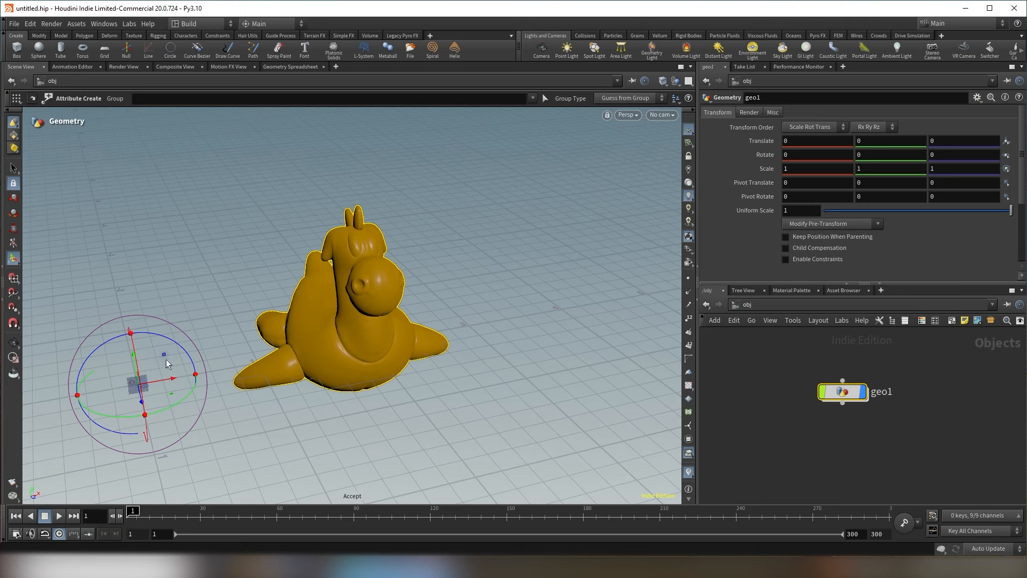
pyautogui.moveTo(170, 378)
pyautogui.mouseDown()
pyautogui.moveTo(129, 386)
pyautogui.moveTo(165, 389)
pyautogui.mouseUp()
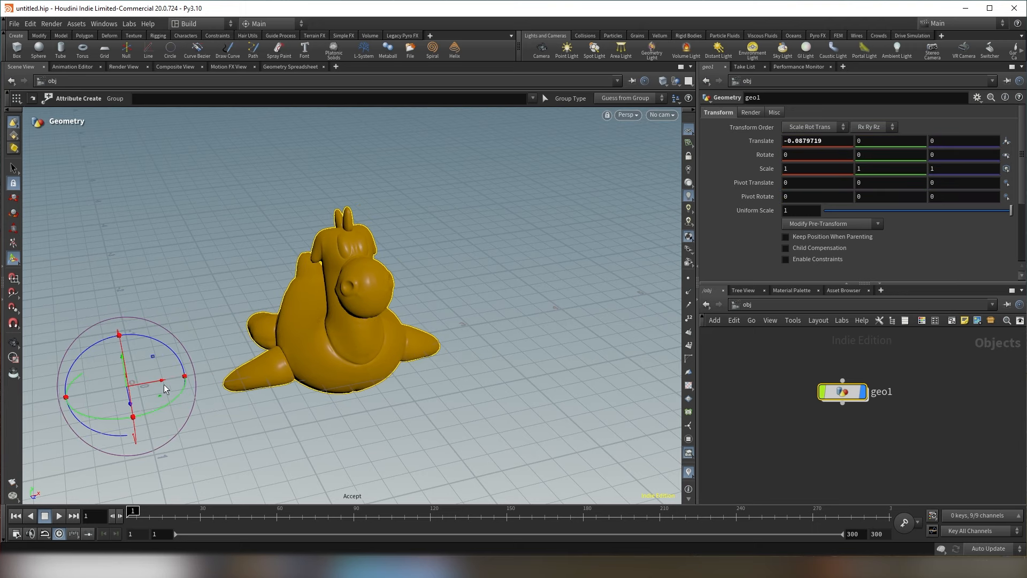
pyautogui.moveTo(823, 184); pyautogui.dragTo(916, 183, button='middle')
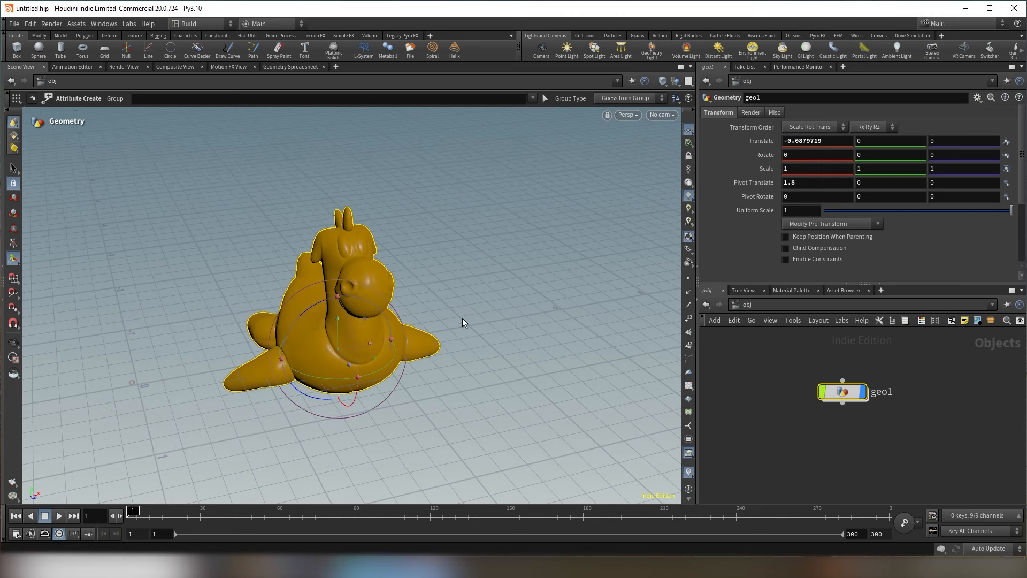
# Move and rotate geo1 with its handle to about 0.16, 0.19, -0.79 translation and -4.1, 4.8, -2.9 rotation
pyautogui.keyDown('alt'); pyautogui.moveTo(462, 317); pyautogui.dragTo(380, 329); pyautogui.keyUp('alt')
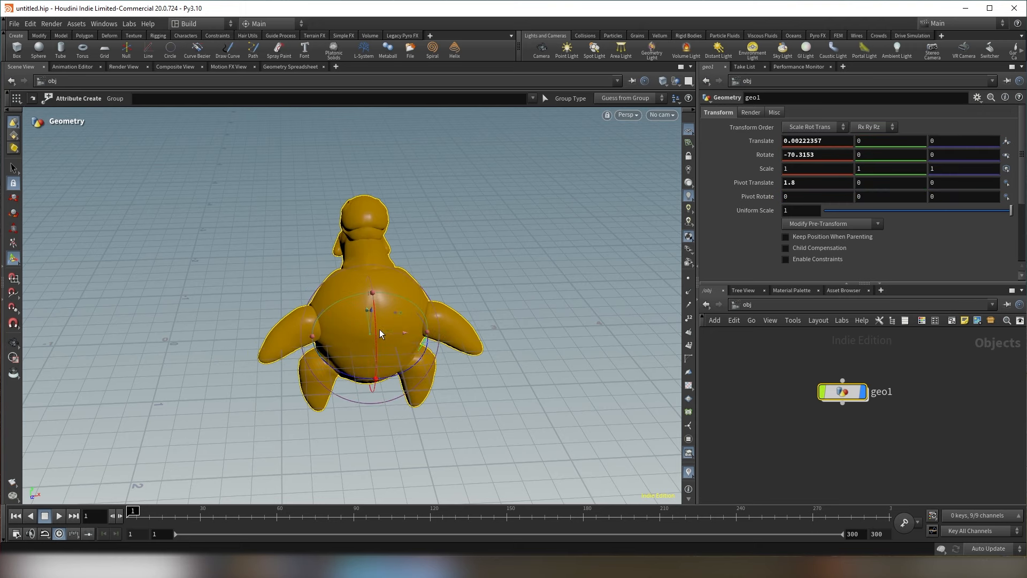
pyautogui.moveTo(329, 307); pyautogui.dragTo(358, 321)
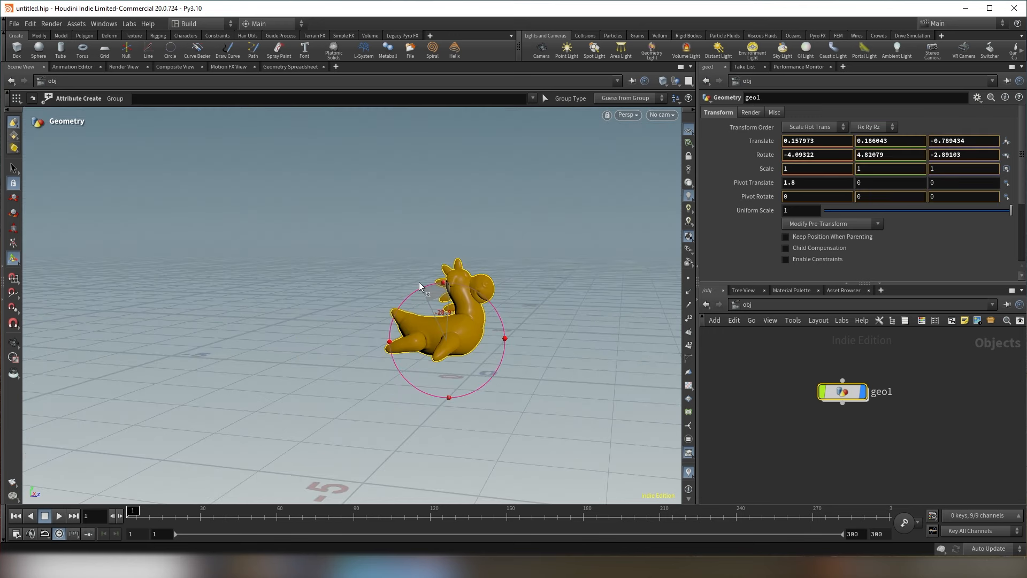
pyautogui.keyDown('alt'); pyautogui.moveTo(420, 286); pyautogui.dragTo(412, 358); pyautogui.keyUp('alt')
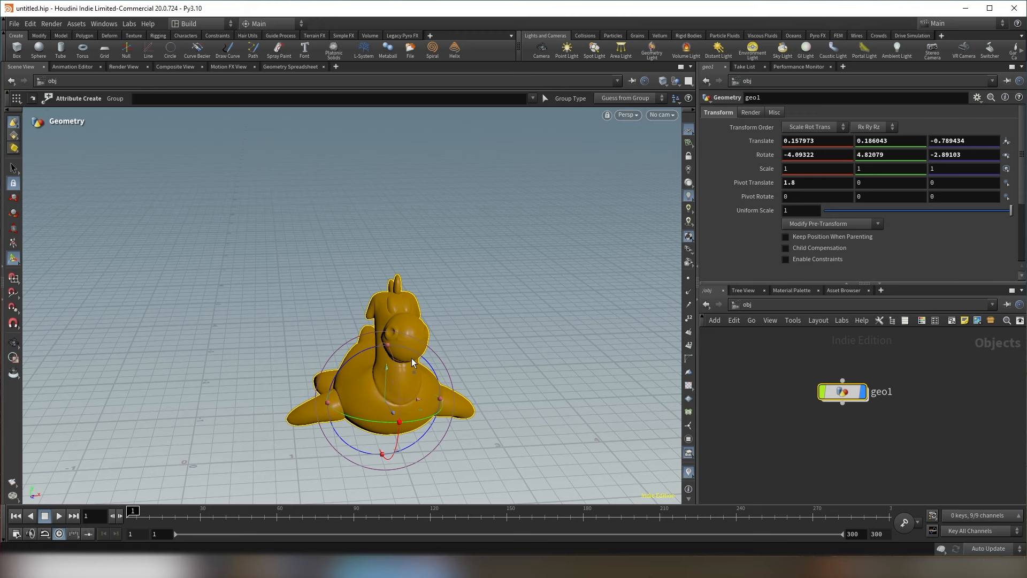
pyautogui.keyDown('alt'); pyautogui.moveTo(422, 337); pyautogui.dragTo(611, 391); pyautogui.keyUp('alt')
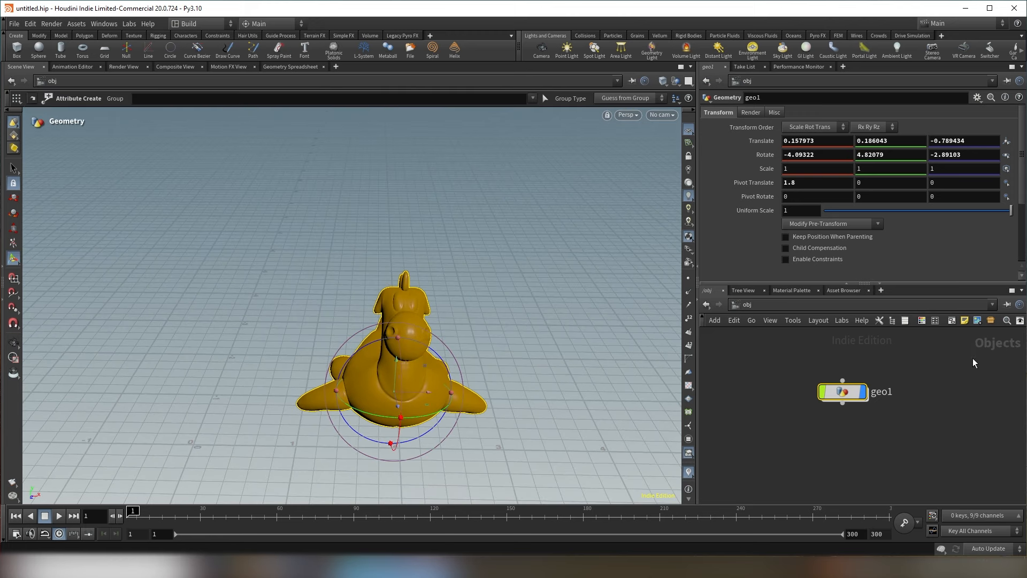
# Add a Camera node beside the geo1 node in the object network
pyautogui.moveTo(839, 415); pyautogui.dragTo(859, 419, button='middle')
pyautogui.press('Tab')
pyautogui.write('cam')
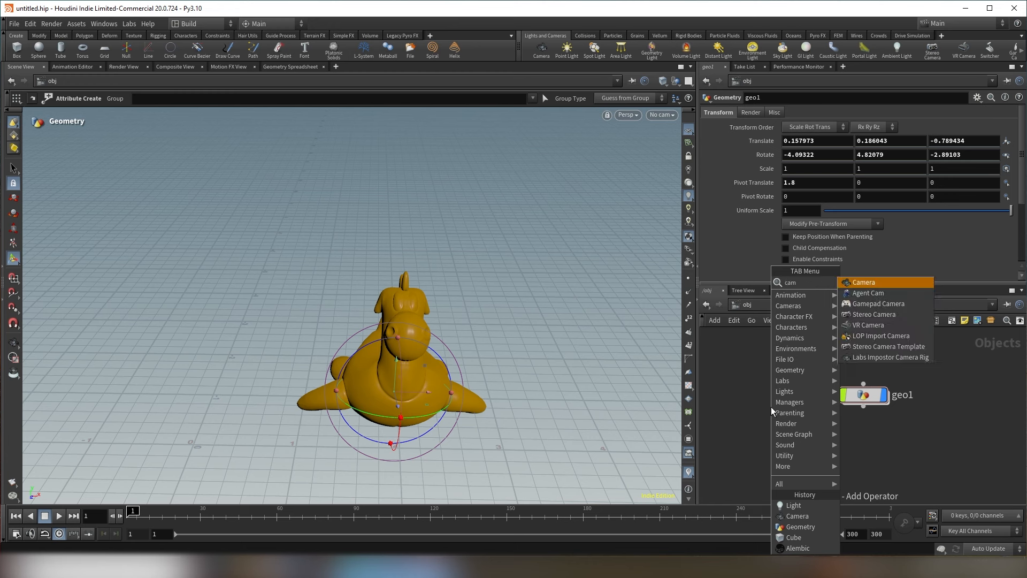
pyautogui.press('Return')
pyautogui.click(771, 406)
# Add a Light node and place it beneath the camera node in the object network
pyautogui.press('Tab')
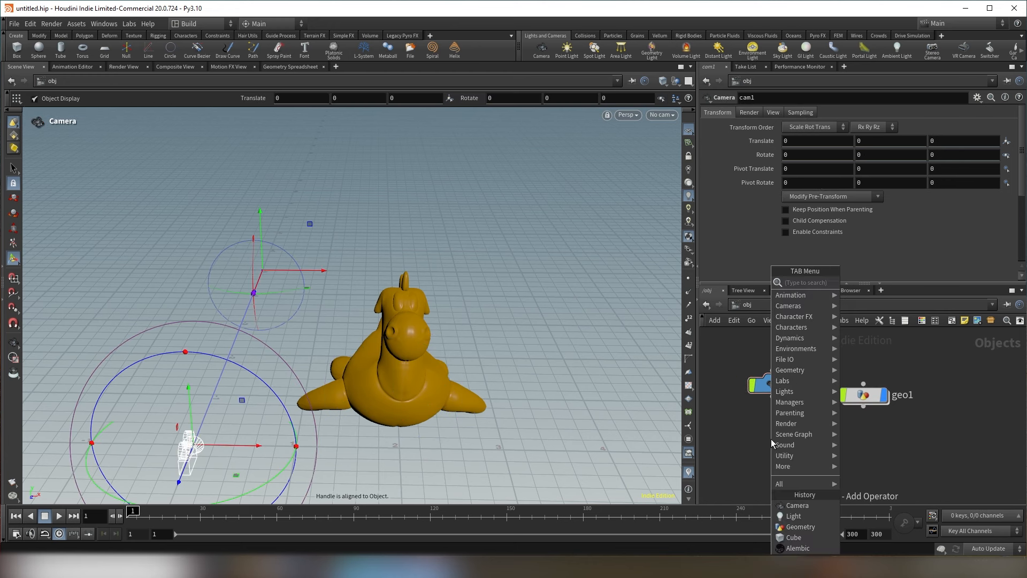
pyautogui.write('light')
pyautogui.press('Return')
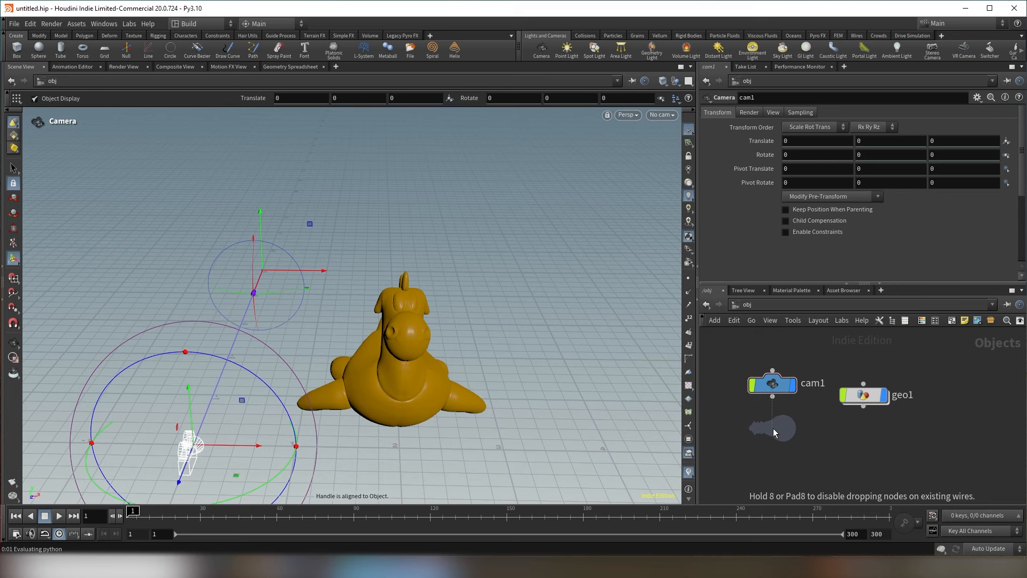
pyautogui.click(772, 428)
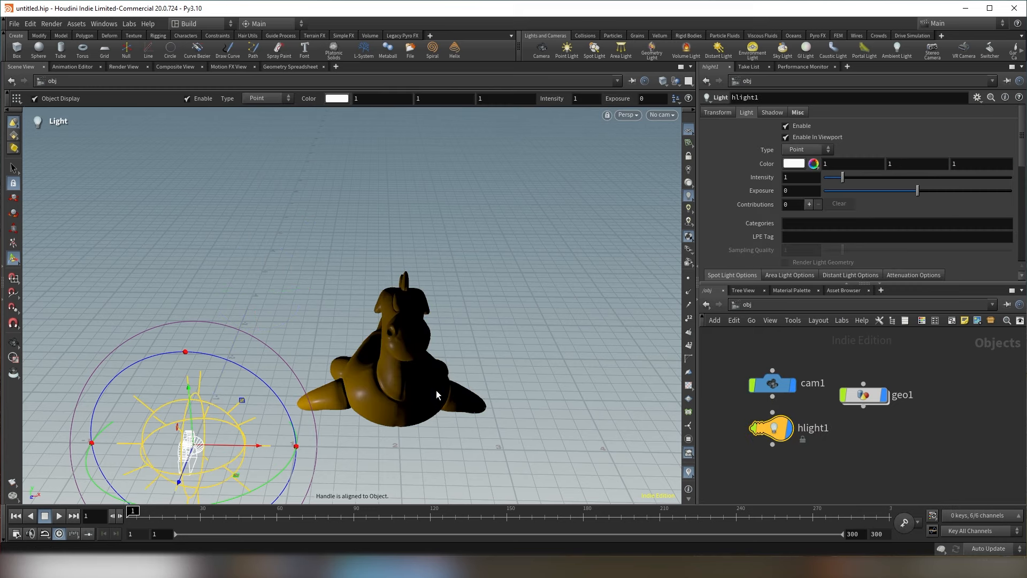
pyautogui.moveTo(408, 367)
pyautogui.keyDown('alt'); pyautogui.mouseDown()
pyautogui.moveTo(353, 346)
pyautogui.moveTo(405, 360)
pyautogui.mouseUp(); pyautogui.keyUp('alt')
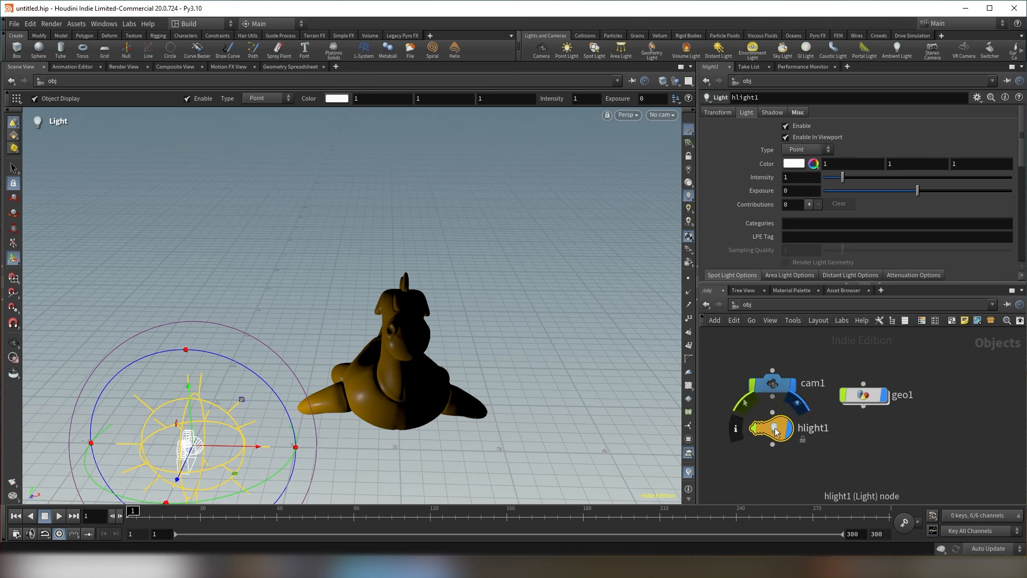
pyautogui.moveTo(776, 431)
pyautogui.mouseDown()
pyautogui.moveTo(786, 435)
pyautogui.moveTo(775, 436)
pyautogui.mouseUp()
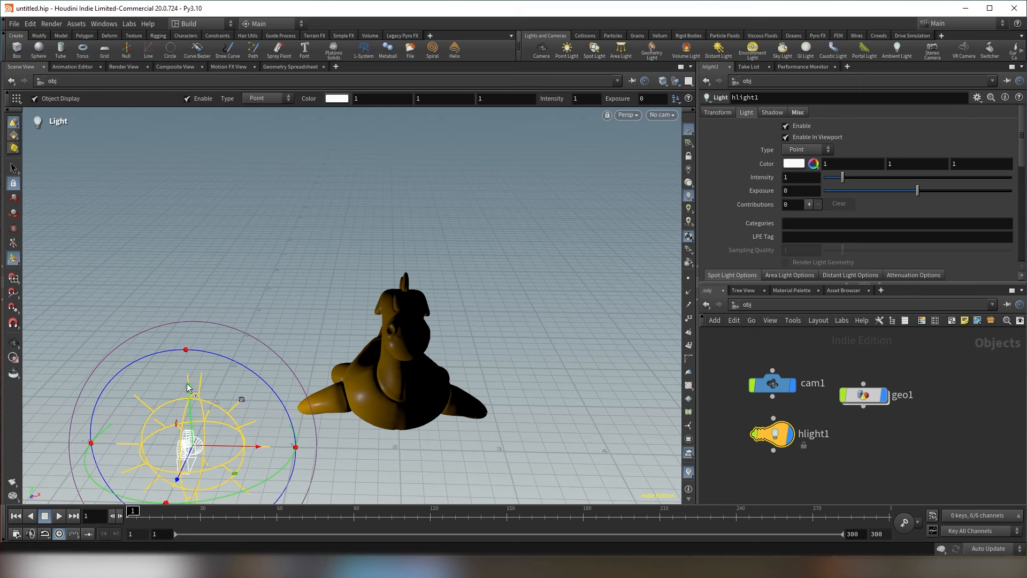
# Raise the light from the origin and move it across and along its depth axis to the toy
pyautogui.moveTo(188, 386); pyautogui.dragTo(175, 264)
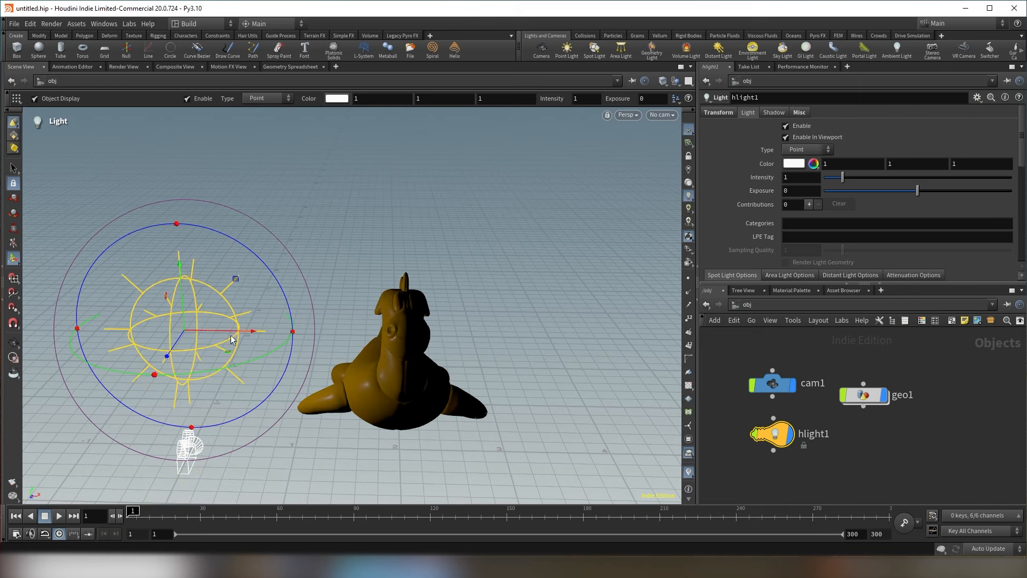
pyautogui.moveTo(245, 335); pyautogui.dragTo(591, 369)
pyautogui.keyDown('alt'); pyautogui.moveTo(527, 374); pyautogui.dragTo(371, 342); pyautogui.keyUp('alt')
pyautogui.keyDown('alt'); pyautogui.moveTo(478, 400); pyautogui.dragTo(381, 438); pyautogui.keyUp('alt')
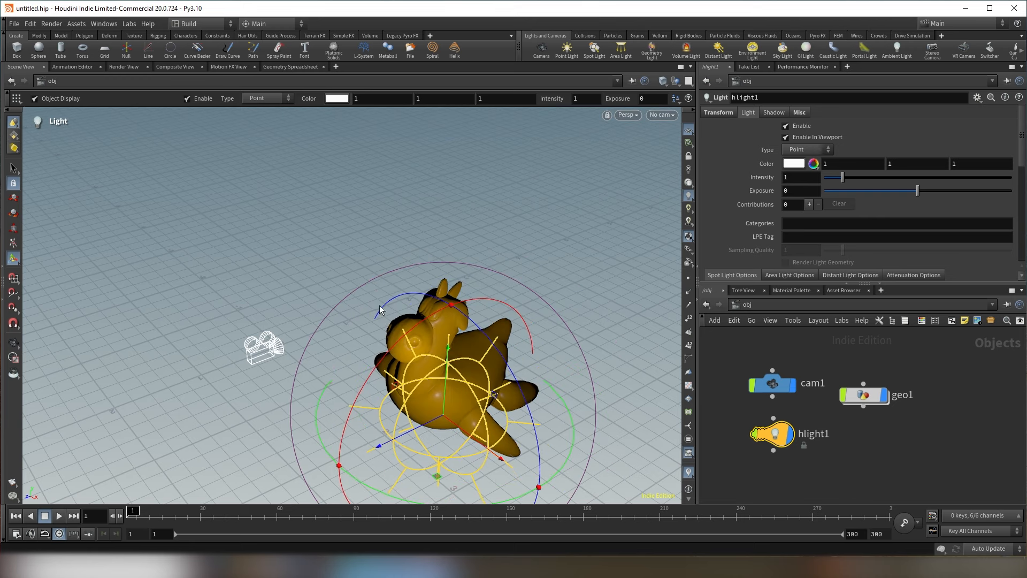
pyautogui.press('Escape')
pyautogui.moveTo(328, 251); pyautogui.dragTo(415, 249)
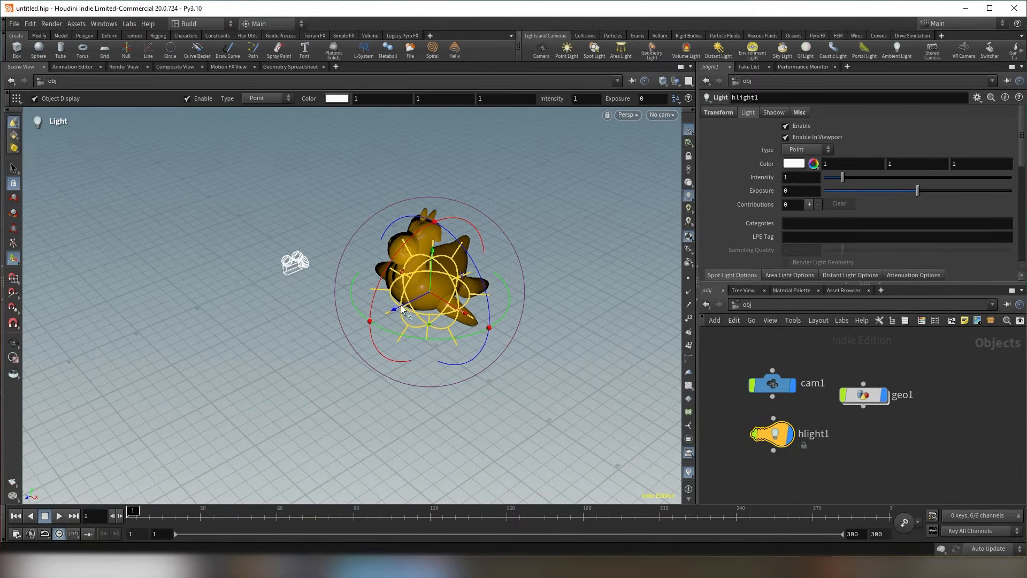
pyautogui.moveTo(398, 307); pyautogui.dragTo(361, 325)
pyautogui.moveTo(519, 251); pyautogui.dragTo(534, 222)
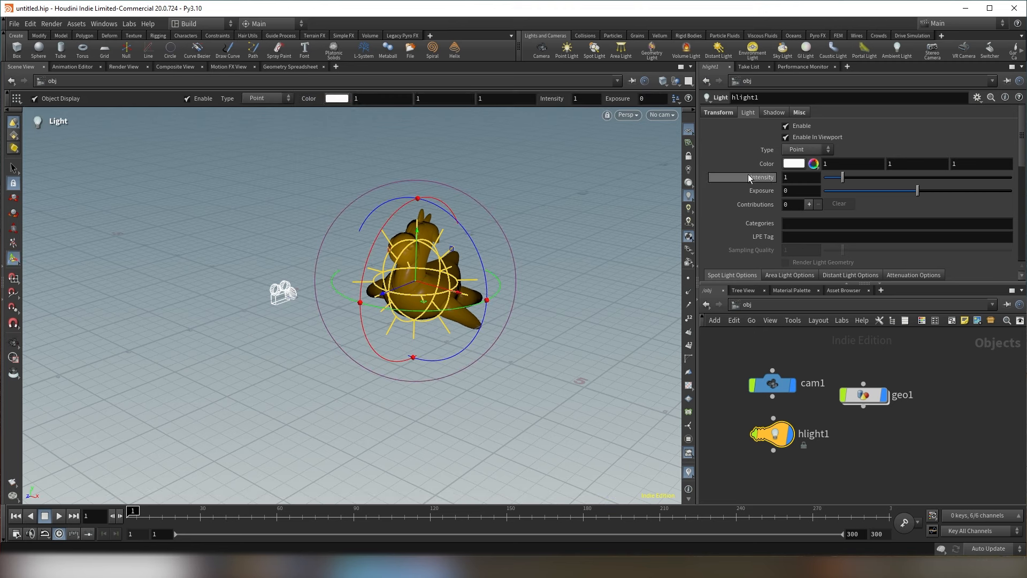
# Change the light's type from Point to Grid
pyautogui.click(816, 150)
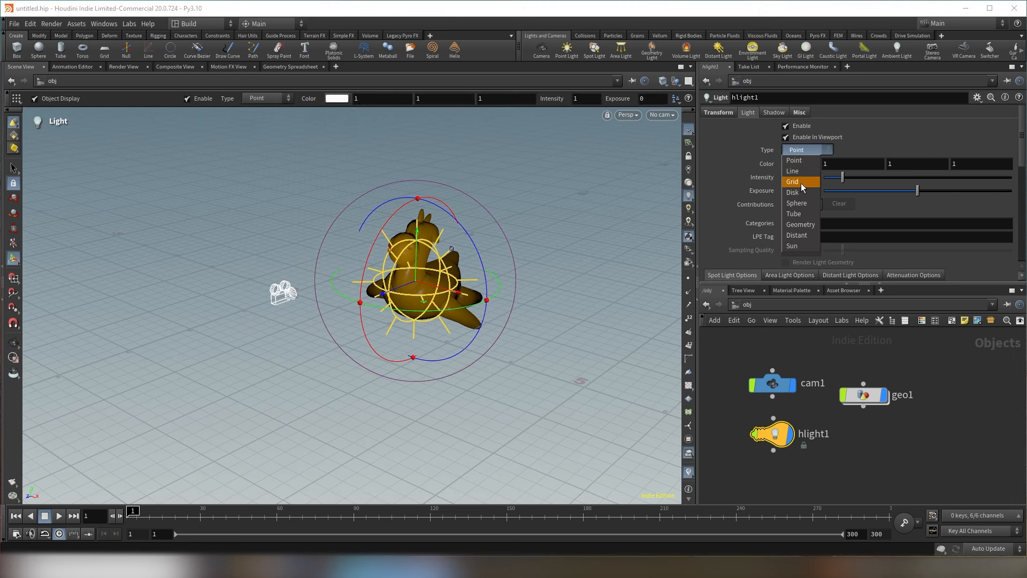
pyautogui.click(801, 183)
pyautogui.moveTo(439, 326); pyautogui.dragTo(462, 304)
# Rotate the grid light about its vertical axis and set its intensity to 2.43
pyautogui.press('Return')
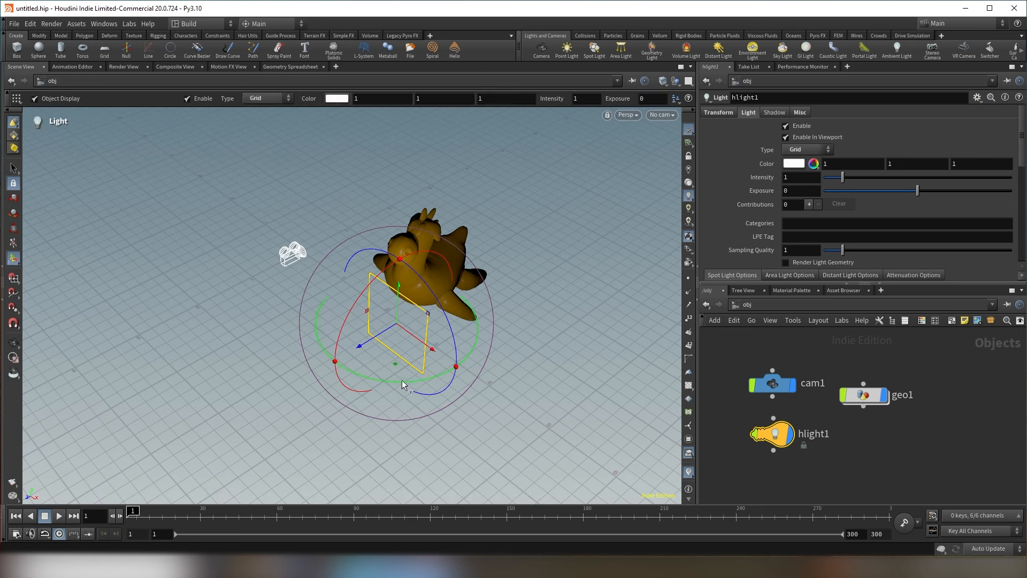
pyautogui.moveTo(401, 381); pyautogui.dragTo(504, 361)
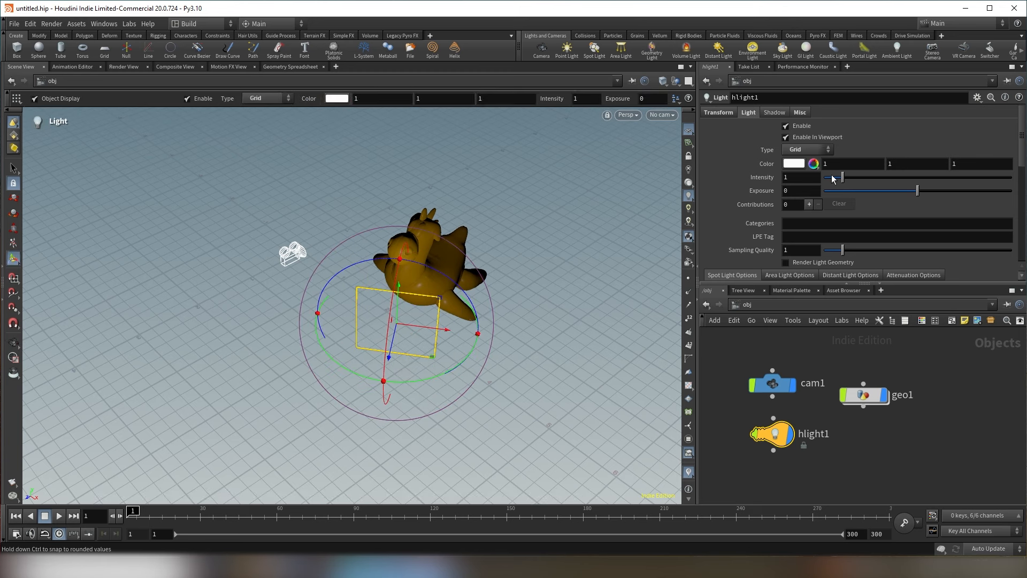
pyautogui.moveTo(842, 177); pyautogui.dragTo(870, 179)
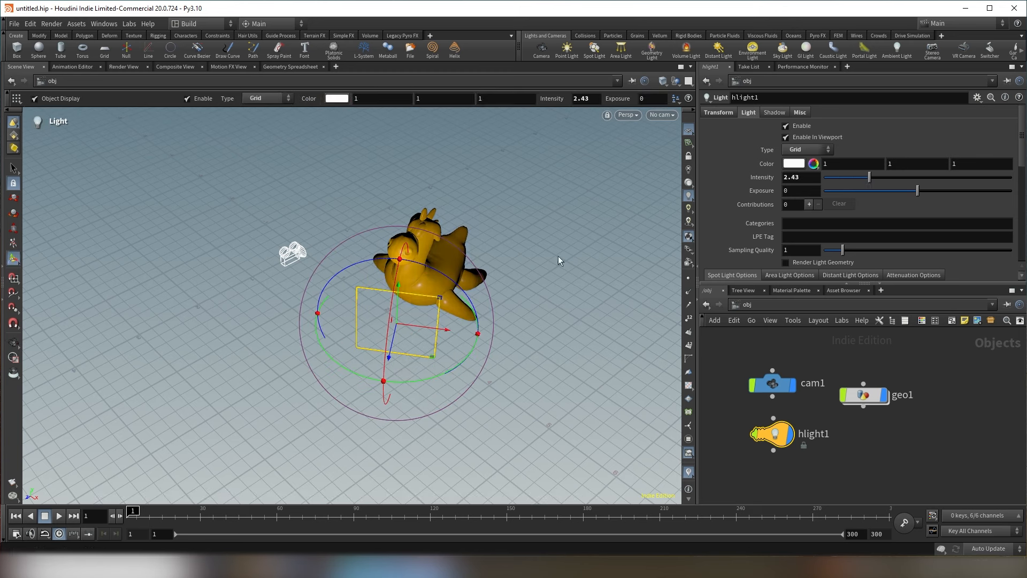
# Move the grid light to a raised position behind the toy
pyautogui.press('t')
pyautogui.moveTo(399, 297); pyautogui.dragTo(399, 347)
pyautogui.press('Escape')
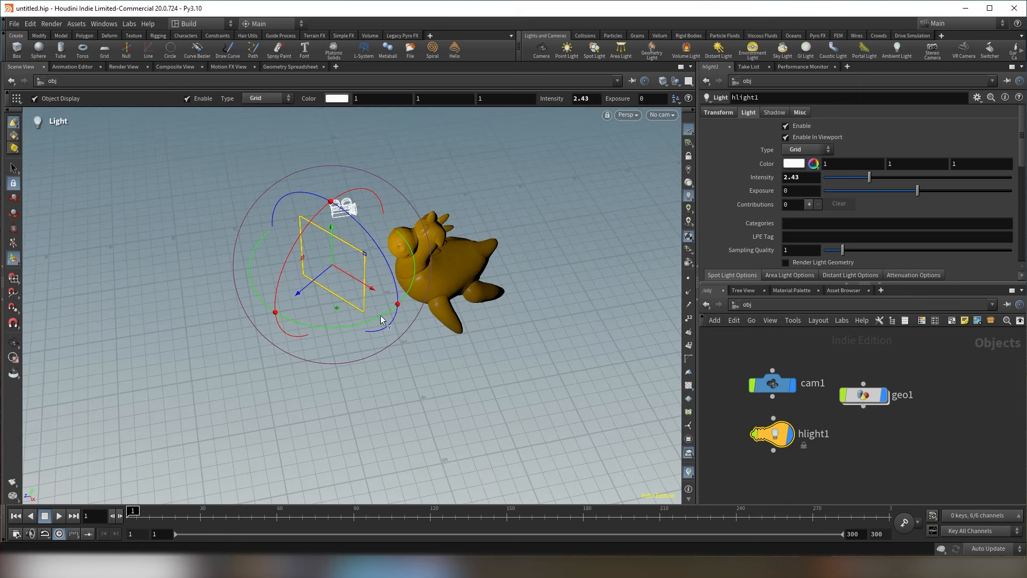
pyautogui.moveTo(354, 275); pyautogui.dragTo(617, 277)
pyautogui.moveTo(546, 276); pyautogui.dragTo(679, 202)
pyautogui.moveTo(526, 172); pyautogui.dragTo(504, 178)
pyautogui.keyDown('alt'); pyautogui.moveTo(385, 261); pyautogui.dragTo(481, 243); pyautogui.keyUp('alt')
pyautogui.moveTo(867, 443); pyautogui.dragTo(861, 435, button='middle')
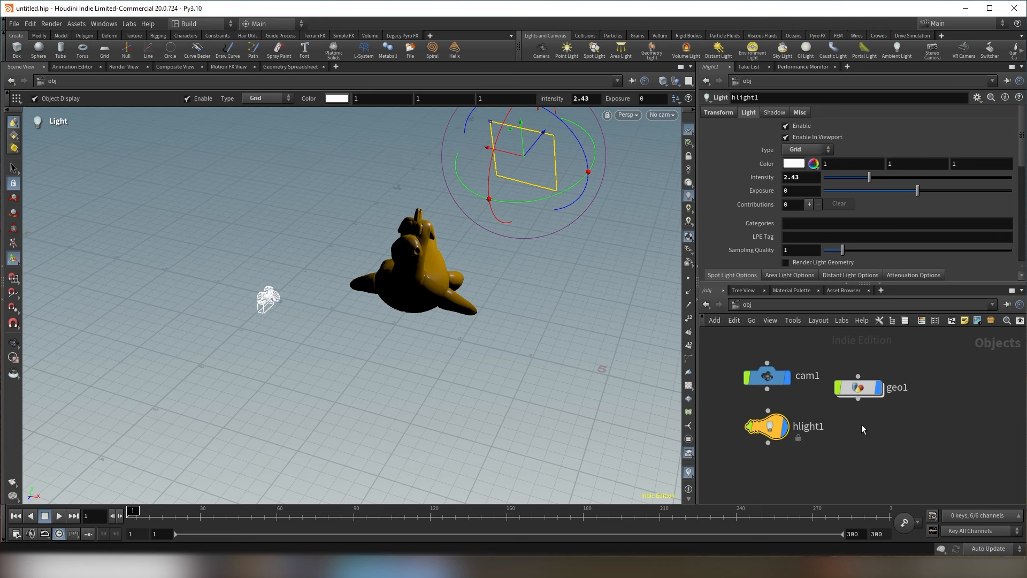
# Duplicate the grid light and move the copy to the camera's side of the toy
pyautogui.moveTo(776, 433)
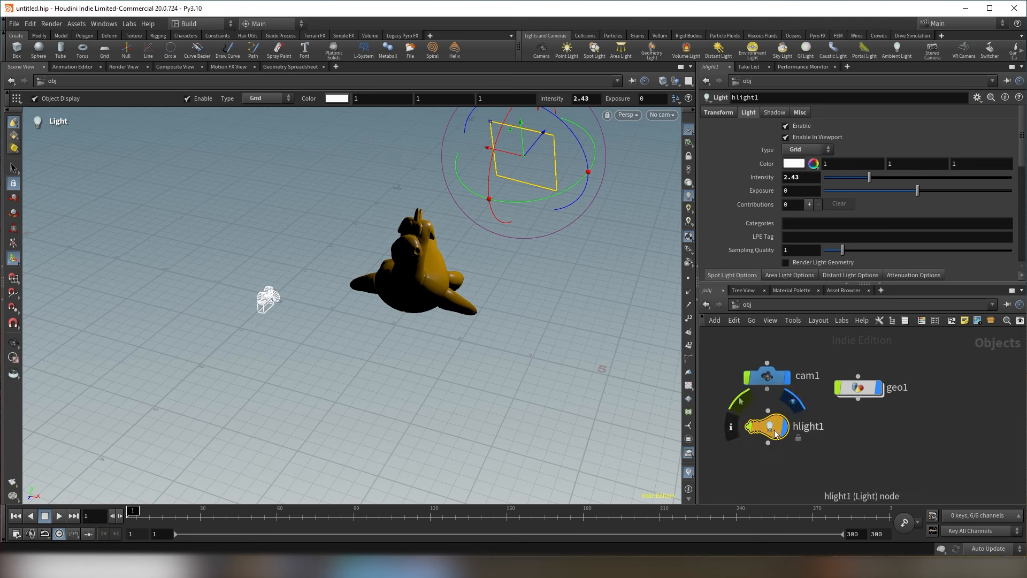
pyautogui.keyDown('alt'); pyautogui.moveTo(776, 433); pyautogui.dragTo(803, 481); pyautogui.keyUp('alt')
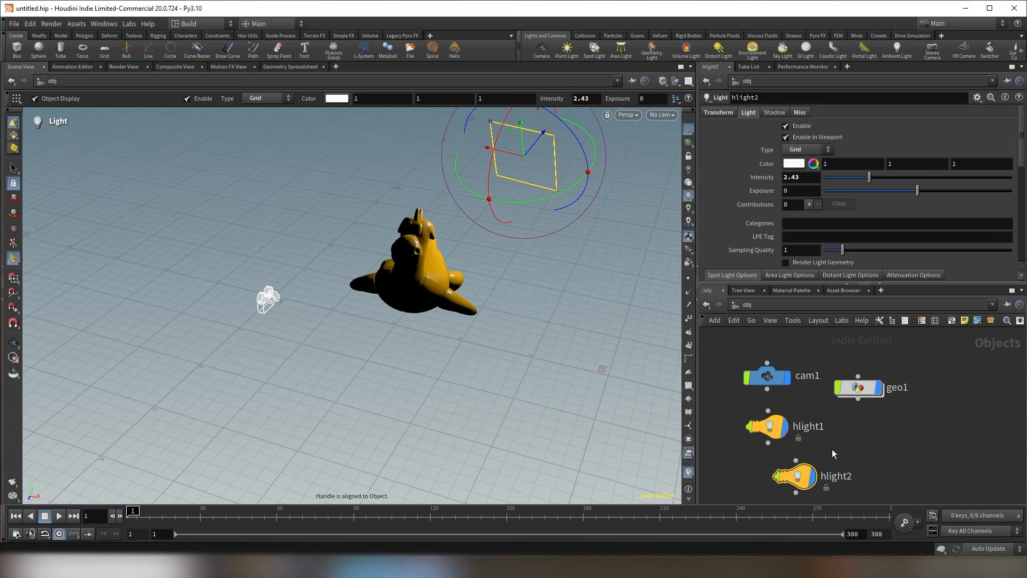
pyautogui.moveTo(536, 142); pyautogui.dragTo(304, 266)
pyautogui.moveTo(387, 292); pyautogui.dragTo(170, 226)
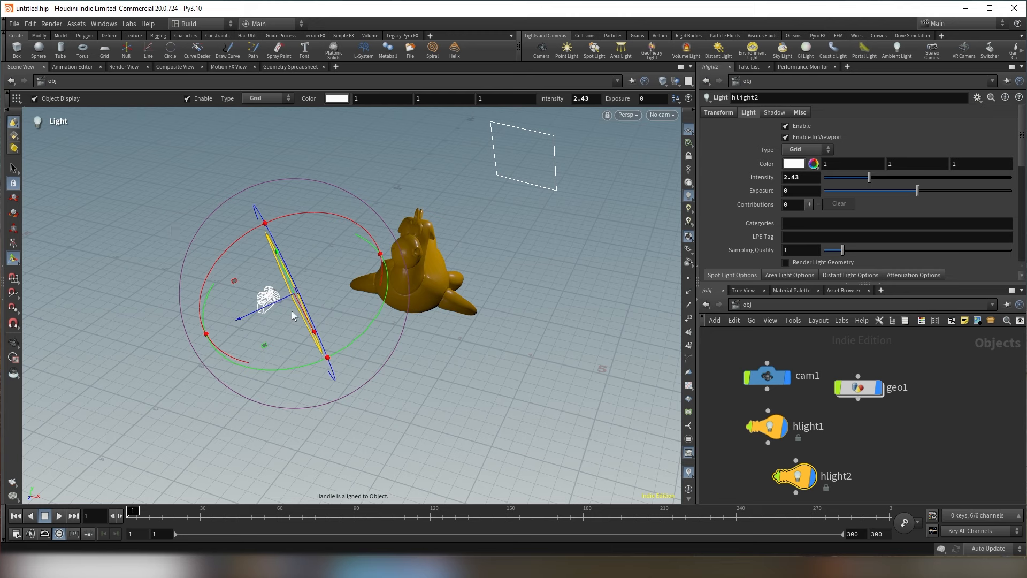
# Adjust the duplicated light's placement beside the toy and set its intensity to 5
pyautogui.moveTo(296, 216); pyautogui.dragTo(333, 208)
pyautogui.keyDown('alt'); pyautogui.moveTo(428, 260); pyautogui.dragTo(451, 268); pyautogui.keyUp('alt')
pyautogui.moveTo(402, 224); pyautogui.dragTo(271, 292)
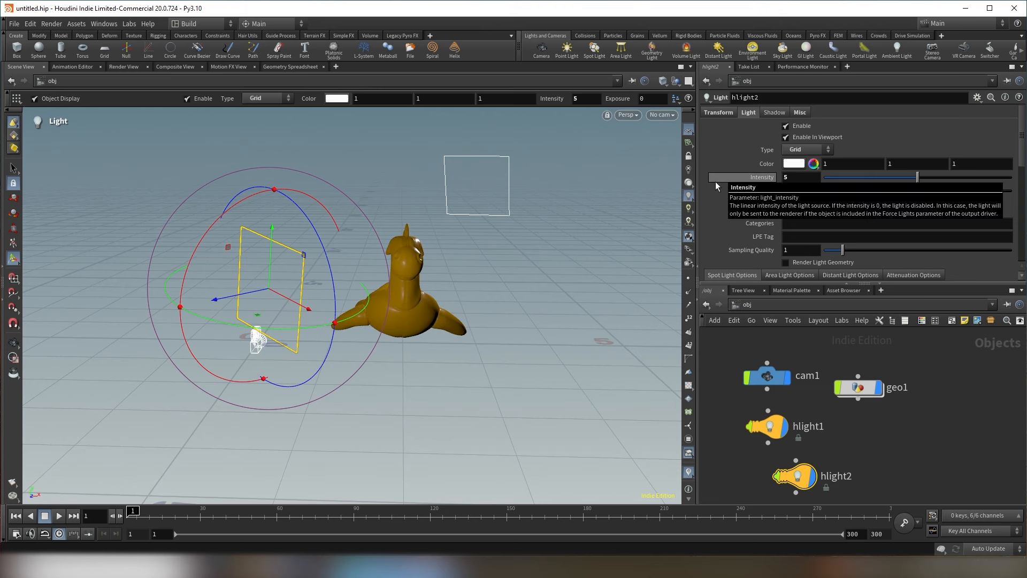
pyautogui.write('5')
pyautogui.press('Return')
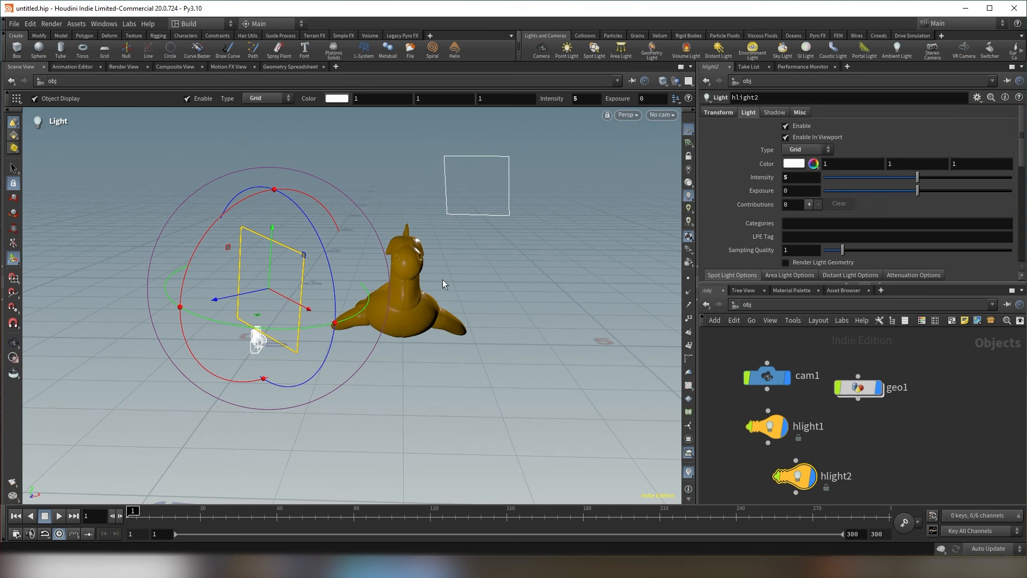
# Switch the viewport to look through cam1
pyautogui.keyDown('alt'); pyautogui.moveTo(441, 279); pyautogui.dragTo(287, 316); pyautogui.keyUp('alt')
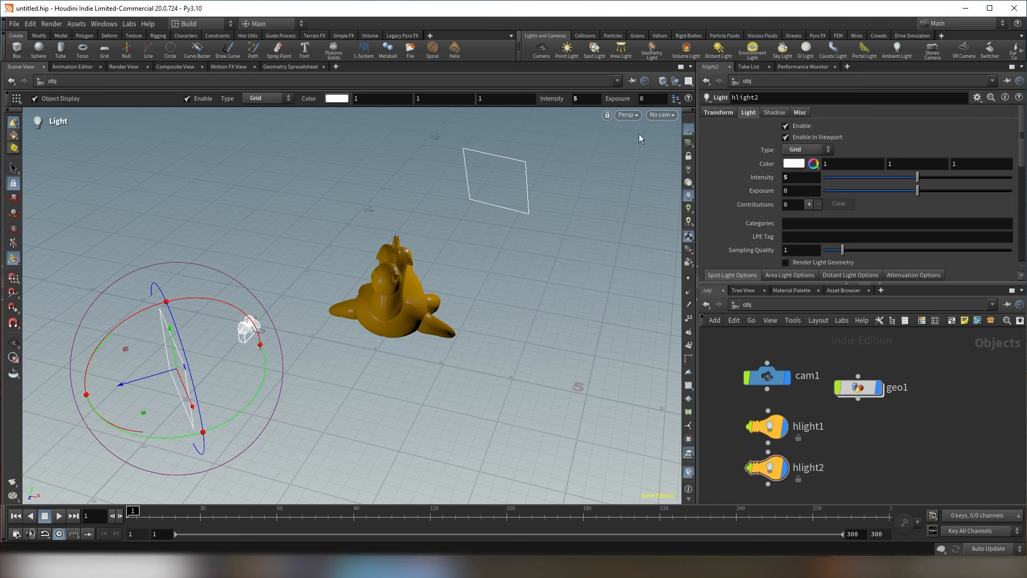
pyautogui.click(664, 117)
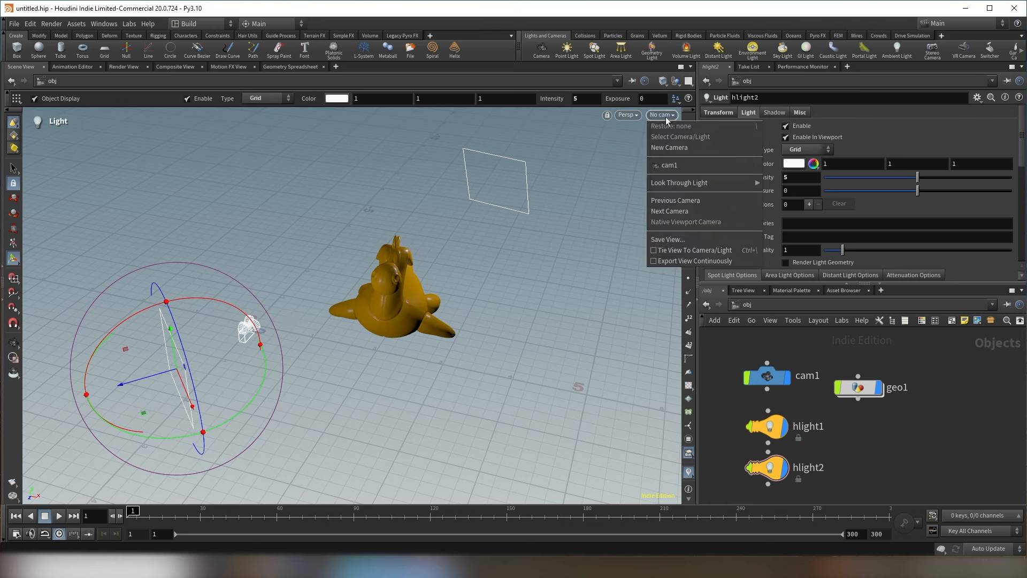
pyautogui.click(669, 166)
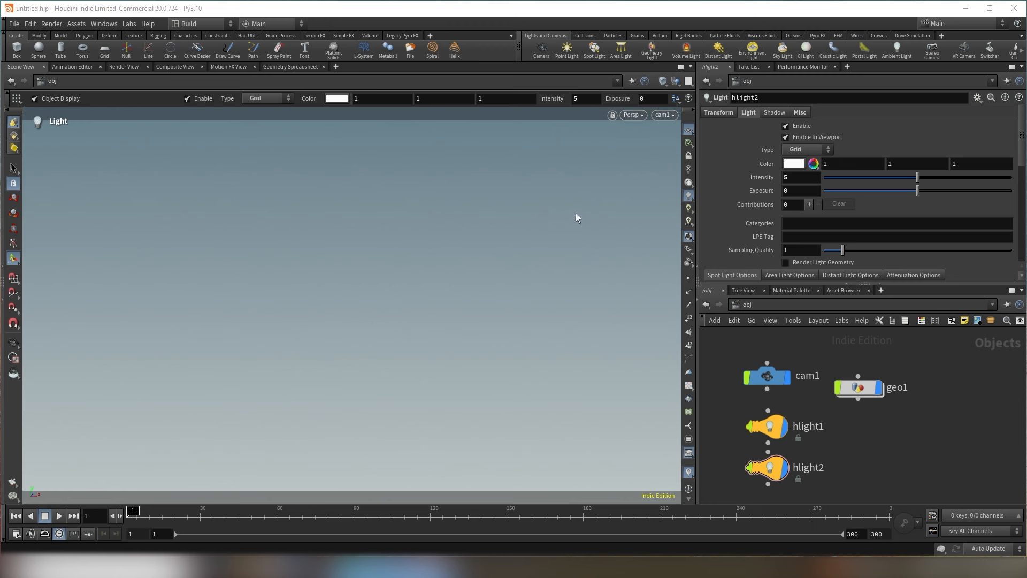
# Split the scene view pane left/right to keep the cam1 view beside a free perspective view
pyautogui.click(692, 67)
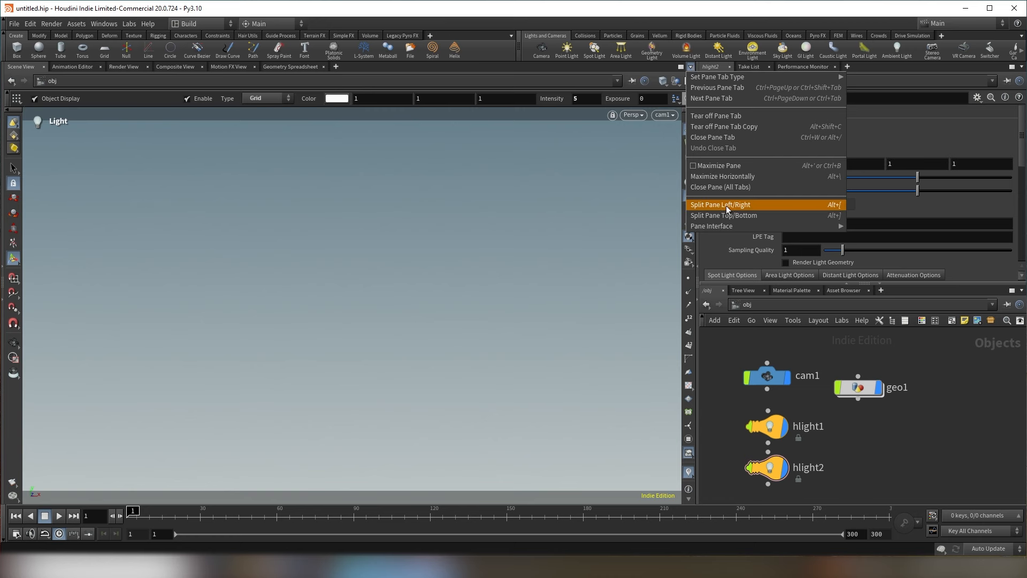
pyautogui.click(740, 205)
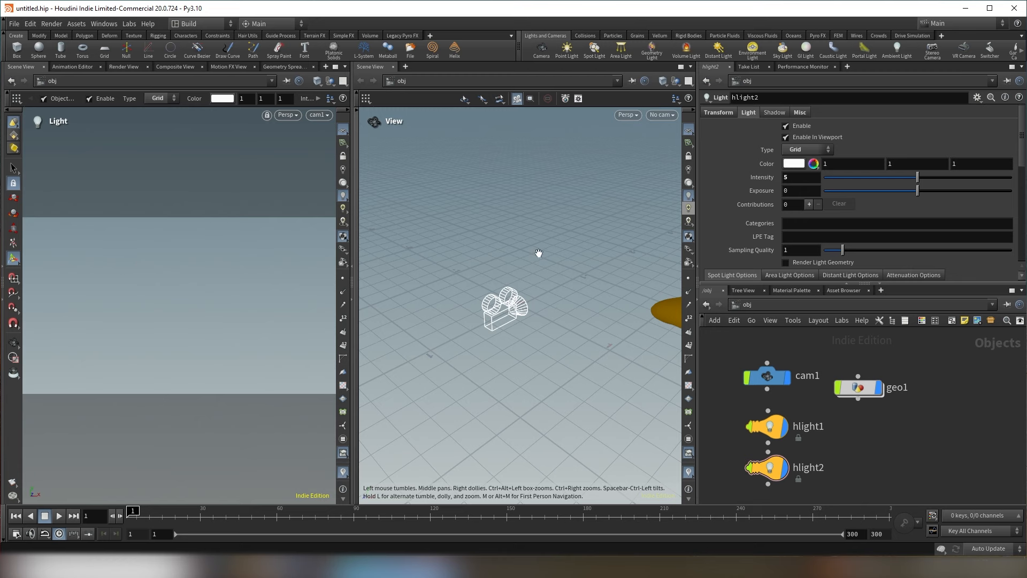
pyautogui.scroll(-10, 539, 253)
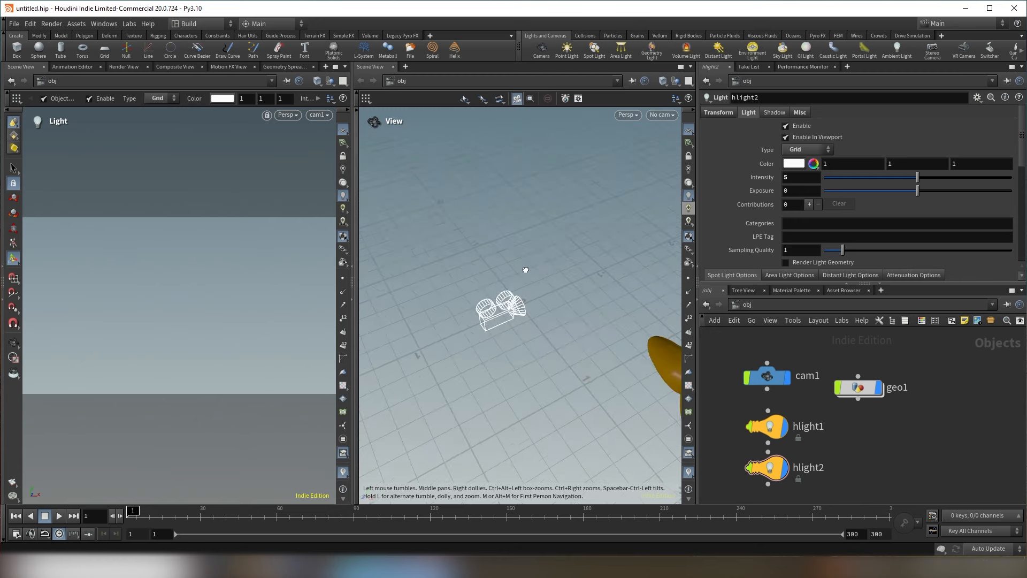
# Move and rotate cam1 to face the toy, placing it at about X 2.34, Y 1.24, Z 3.69
pyautogui.click(774, 382)
pyautogui.moveTo(522, 321); pyautogui.dragTo(398, 356)
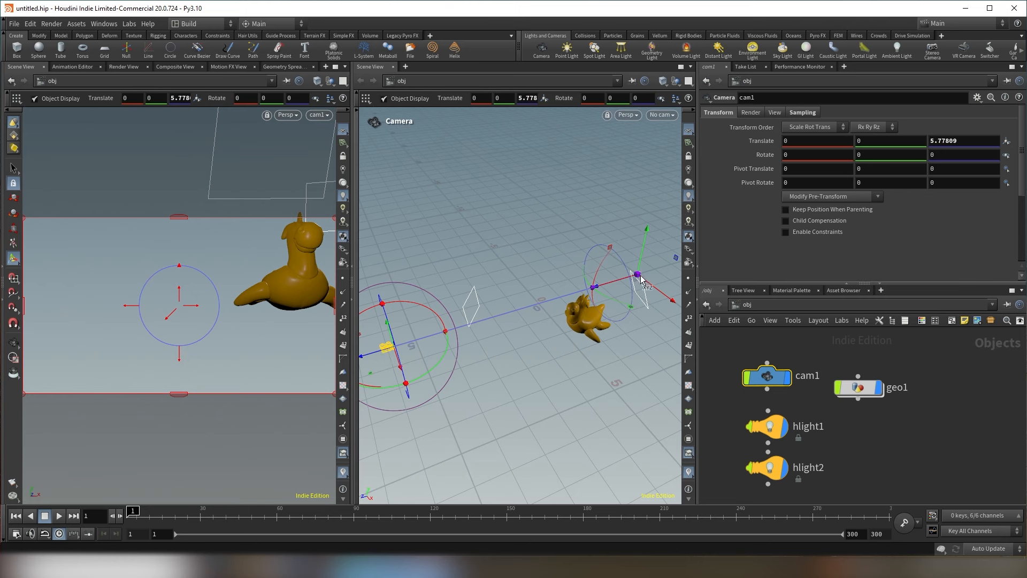
pyautogui.moveTo(613, 284); pyautogui.dragTo(539, 305)
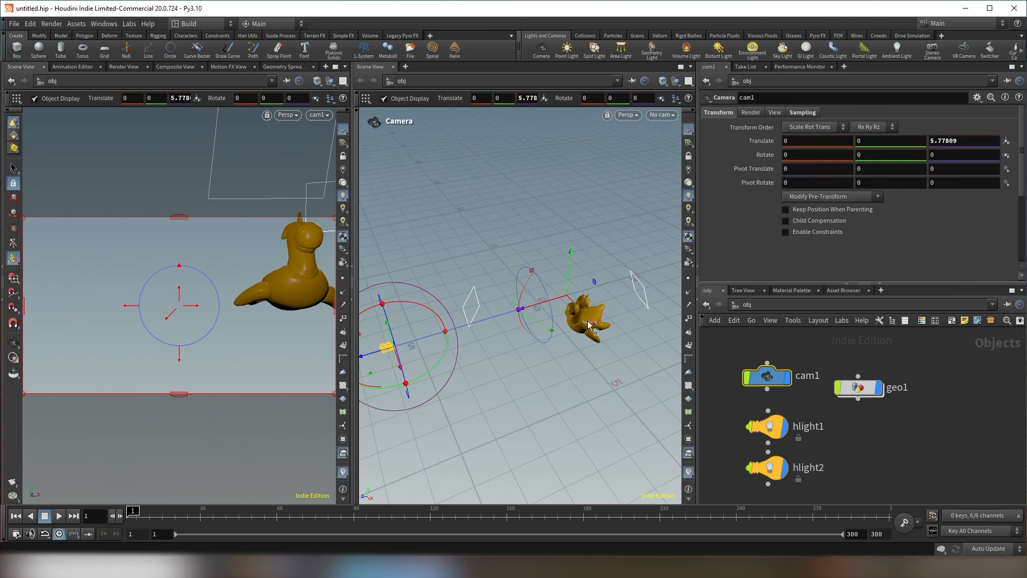
pyautogui.moveTo(595, 325); pyautogui.dragTo(606, 368)
pyautogui.moveTo(390, 332); pyautogui.dragTo(393, 269)
pyautogui.press('Escape')
pyautogui.keyDown('alt'); pyautogui.moveTo(402, 316); pyautogui.dragTo(469, 308, button='middle'); pyautogui.keyUp('alt')
pyautogui.moveTo(427, 298); pyautogui.dragTo(556, 360)
pyautogui.moveTo(668, 290); pyautogui.dragTo(673, 275)
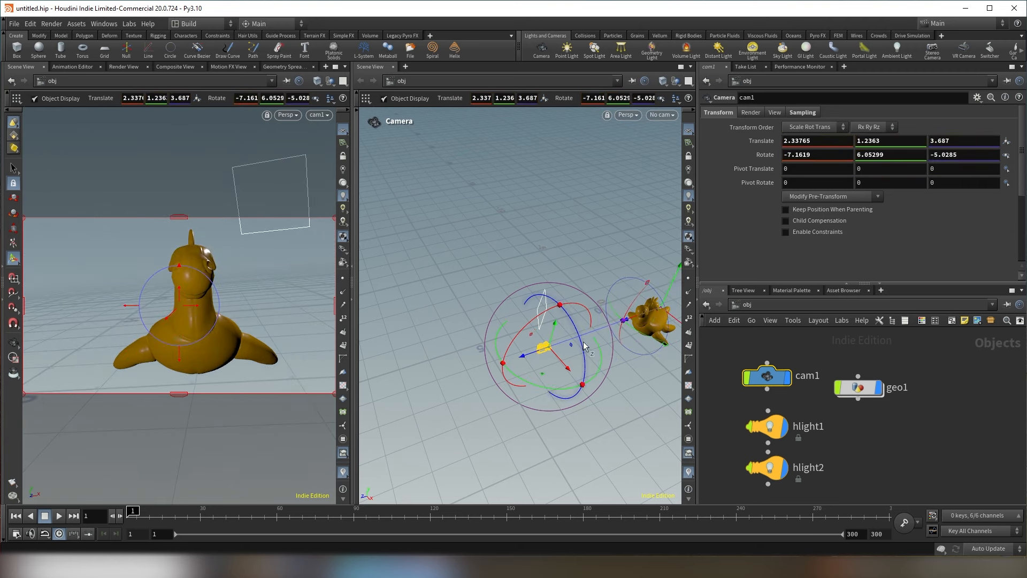
# Reframe the toy with cam1 at about X 0.21, Y 1.0, Z 2.54, rotated about -5.6, -26, 2.2 degrees
pyautogui.moveTo(584, 346); pyautogui.dragTo(518, 296)
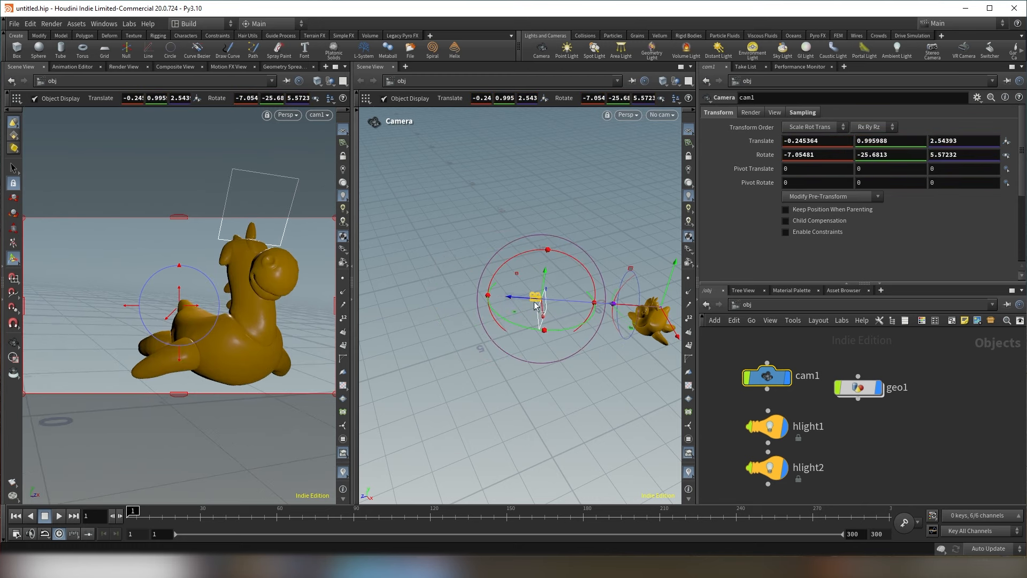
pyautogui.keyDown('alt'); pyautogui.moveTo(569, 332); pyautogui.dragTo(647, 339); pyautogui.keyUp('alt')
pyautogui.keyDown('alt'); pyautogui.moveTo(644, 327); pyautogui.dragTo(575, 332, button='middle'); pyautogui.keyUp('alt')
pyautogui.keyDown('alt'); pyautogui.moveTo(575, 331); pyautogui.dragTo(612, 314); pyautogui.keyUp('alt')
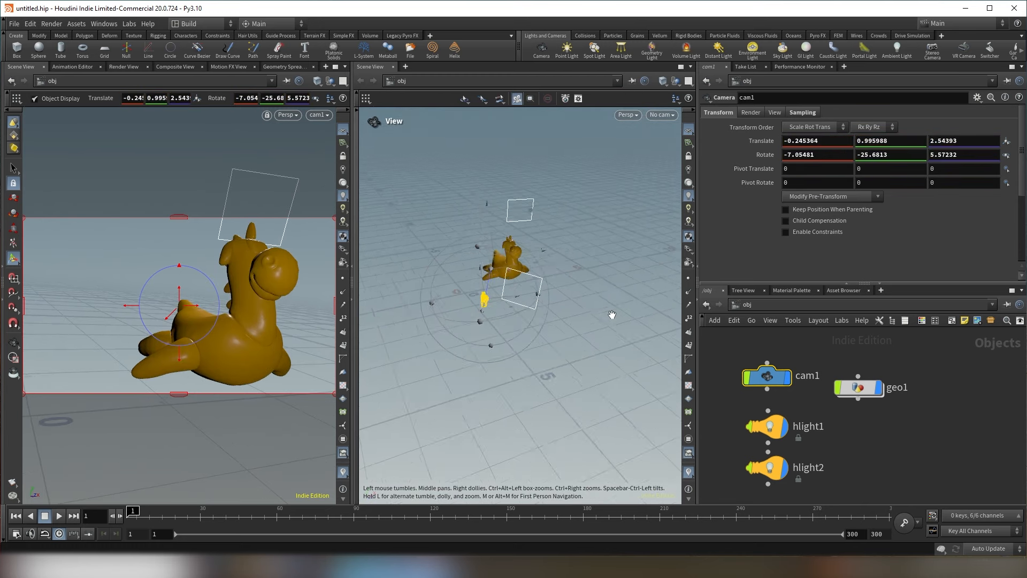
pyautogui.keyDown('alt'); pyautogui.moveTo(612, 314); pyautogui.dragTo(600, 326, button='right'); pyautogui.keyUp('alt')
pyautogui.keyDown('alt'); pyautogui.moveTo(575, 236); pyautogui.dragTo(550, 275); pyautogui.keyUp('alt')
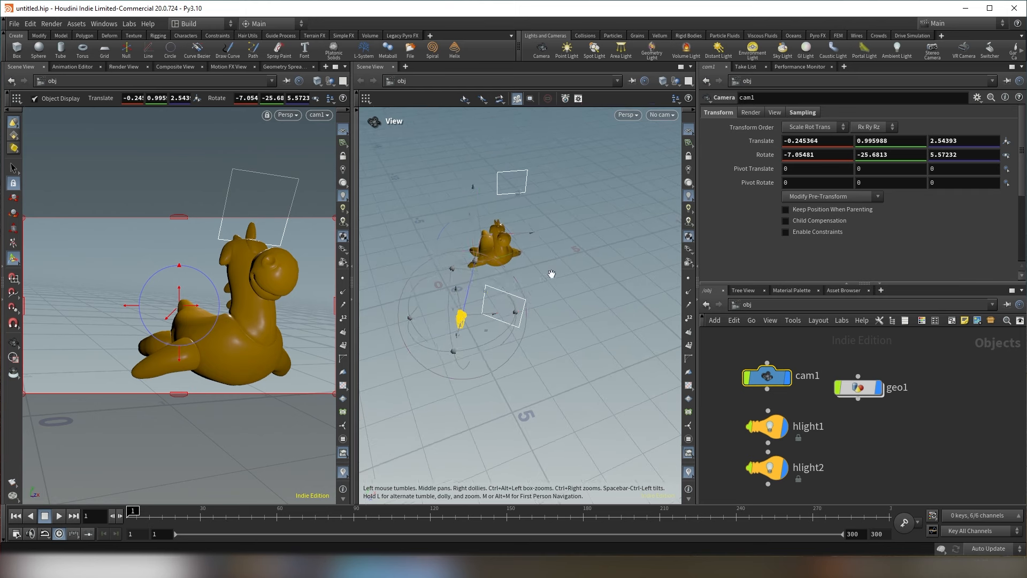
pyautogui.moveTo(826, 146)
pyautogui.mouseDown(button='middle')
pyautogui.moveTo(829, 160)
pyautogui.moveTo(862, 160)
pyautogui.moveTo(826, 160)
pyautogui.mouseUp(button='middle')
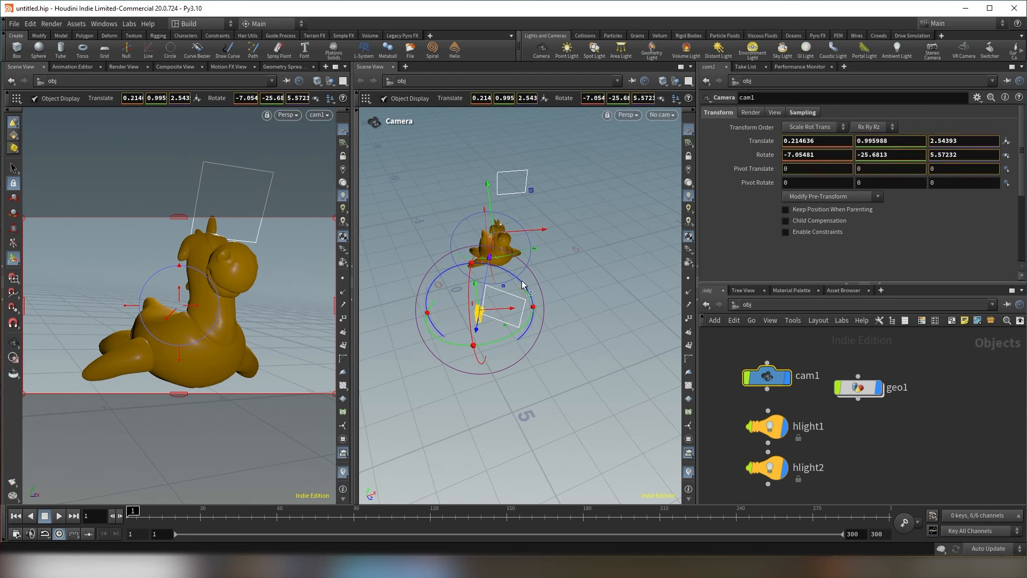
pyautogui.moveTo(524, 285); pyautogui.dragTo(507, 350)
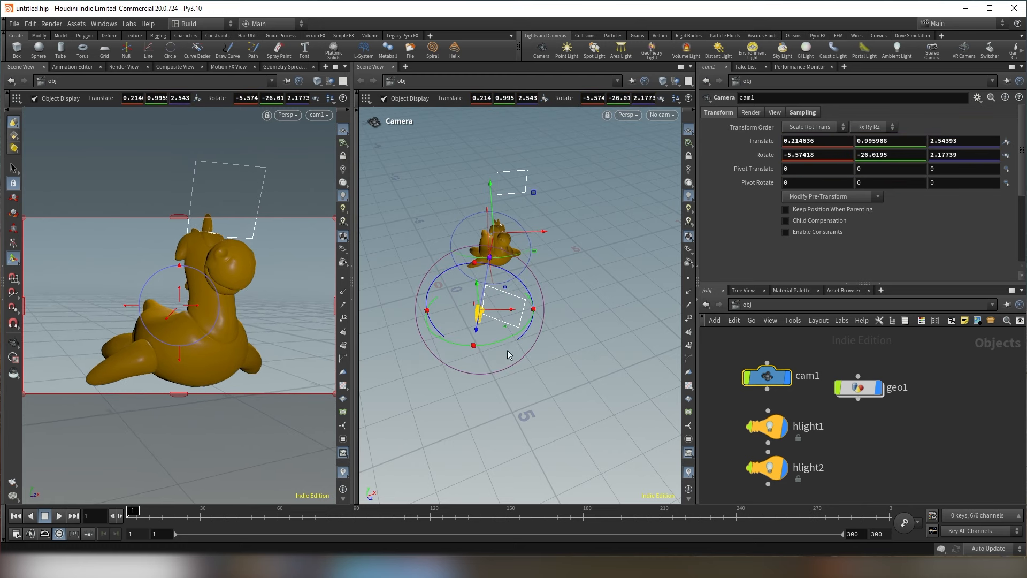
pyautogui.click(865, 440)
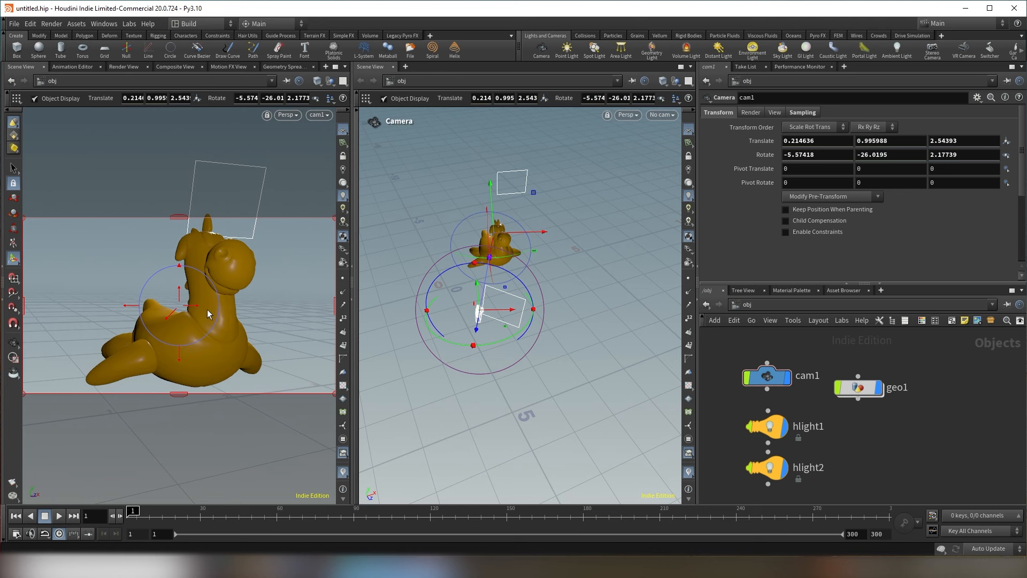
# Switch the network editor to the out context and add a Mantra render node
pyautogui.click(736, 305)
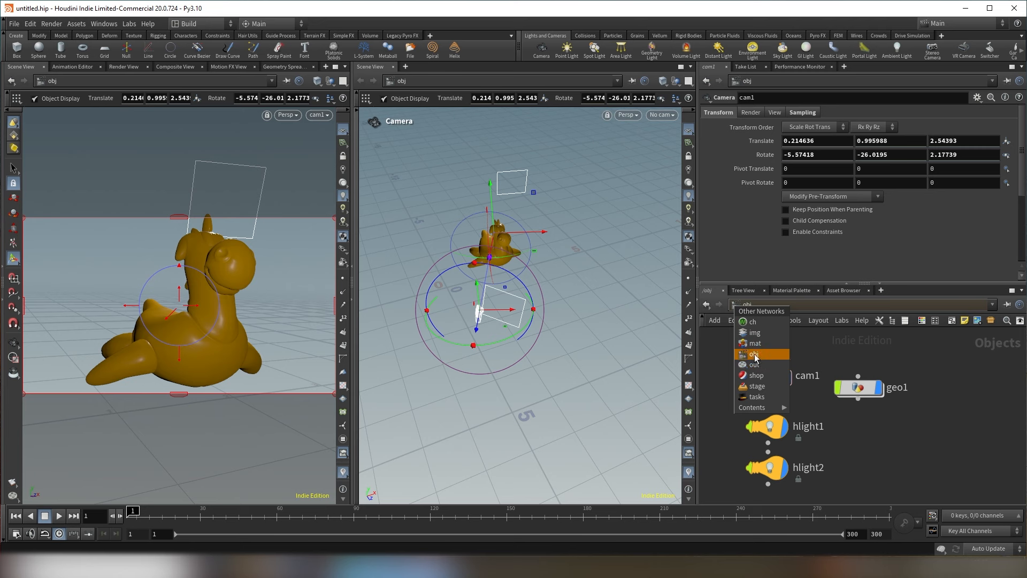
pyautogui.click(841, 347)
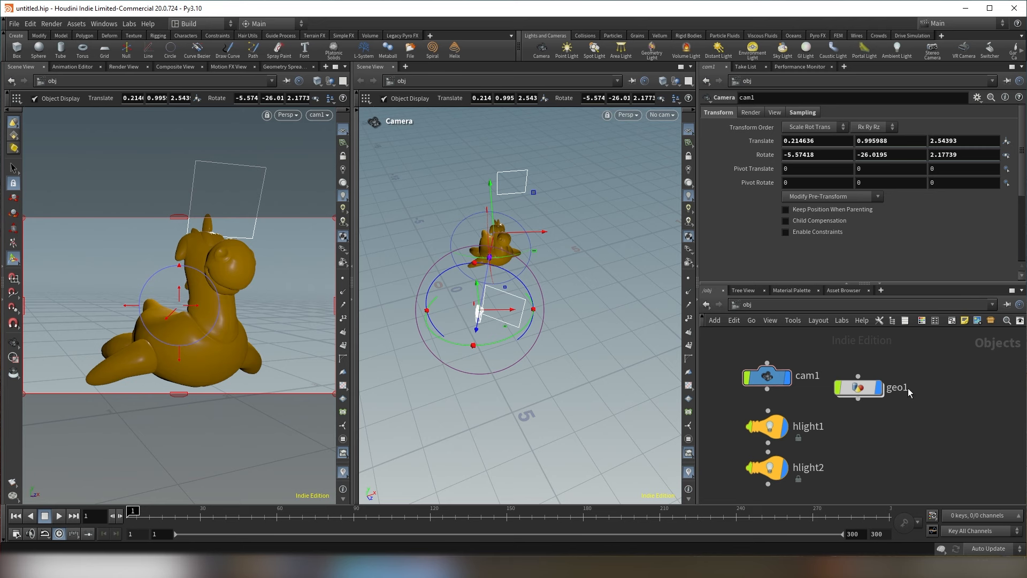
pyautogui.click(741, 306)
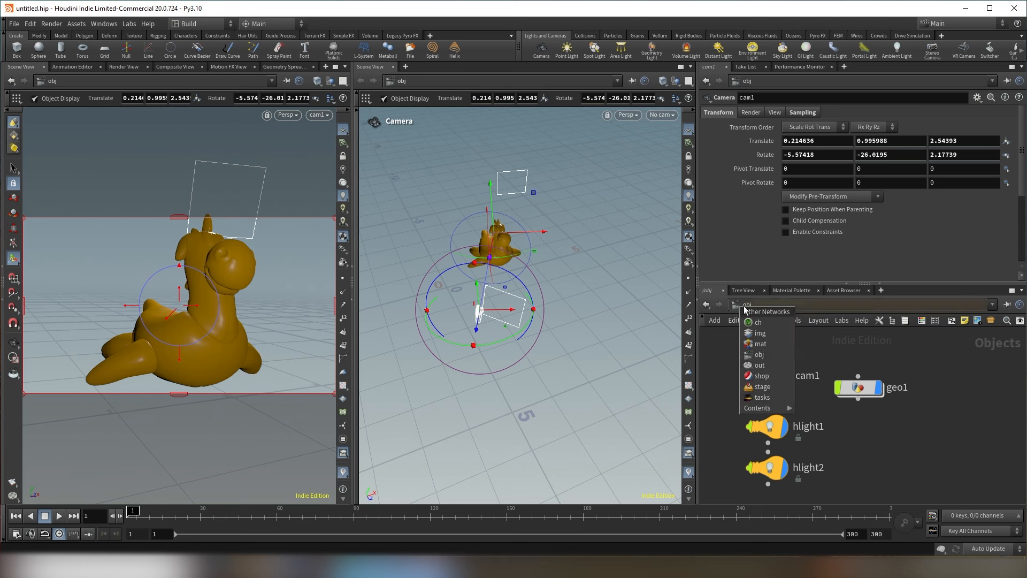
pyautogui.click(760, 365)
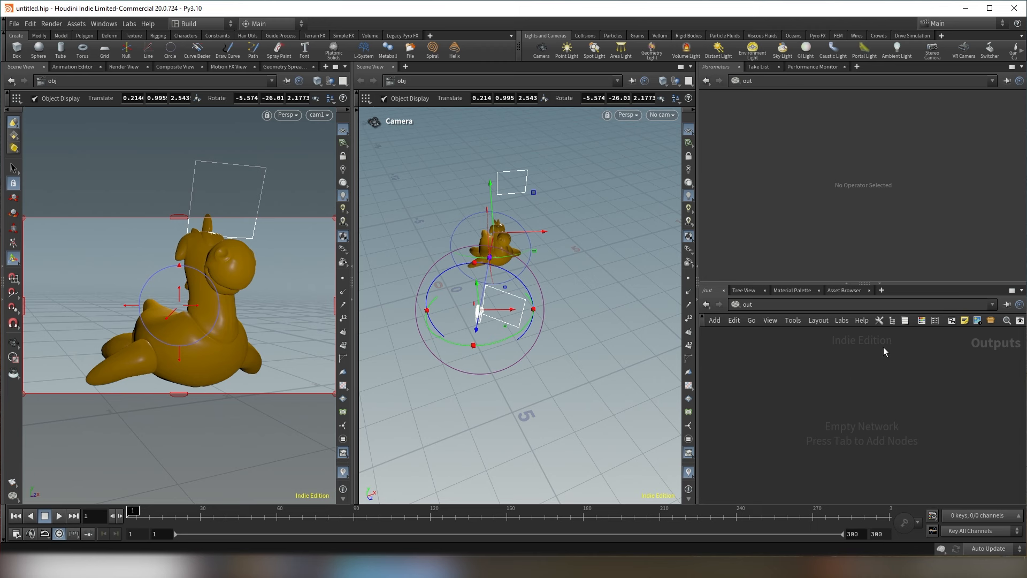
pyautogui.press('Tab')
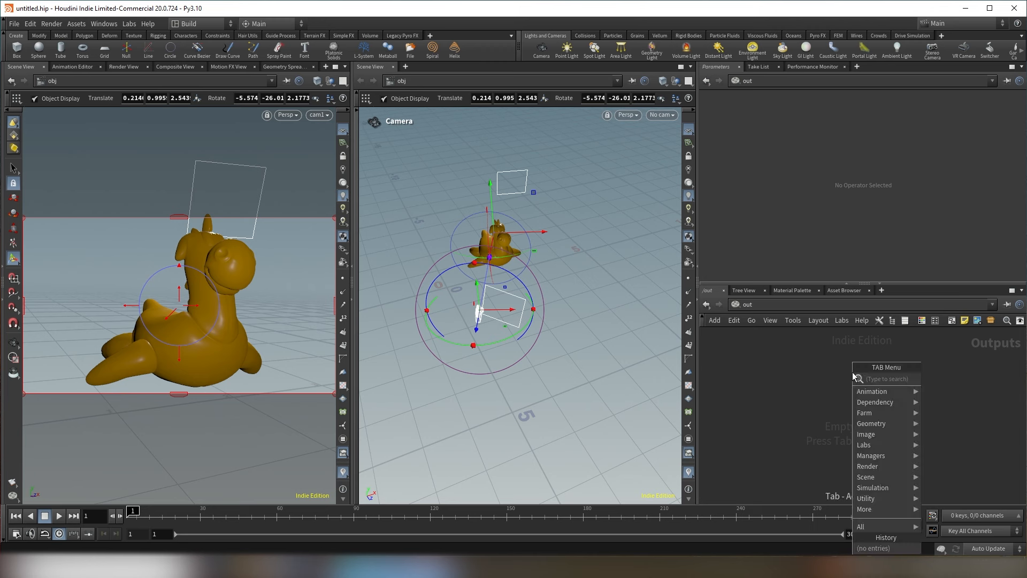
pyautogui.write('mantra')
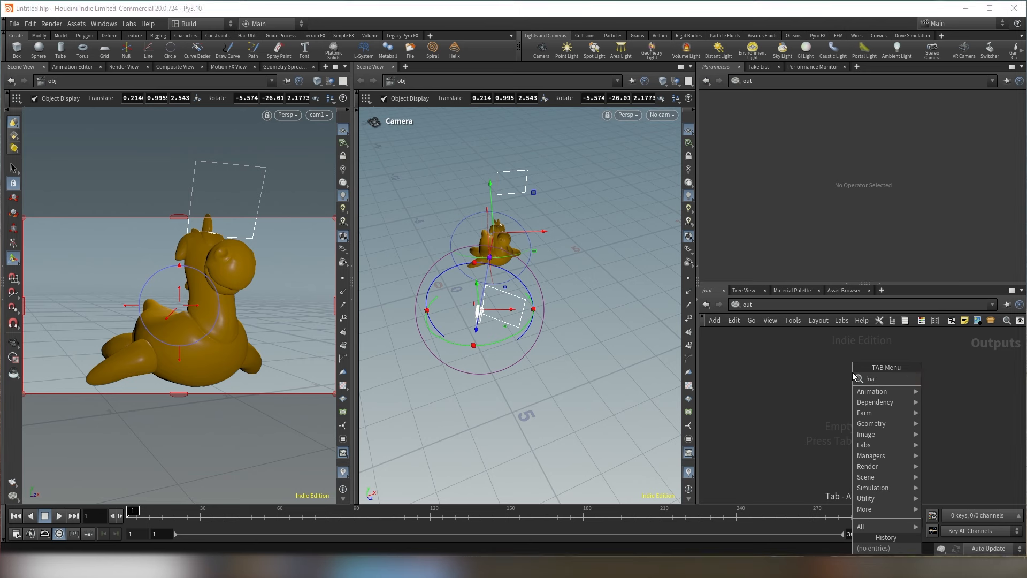
pyautogui.press('Return')
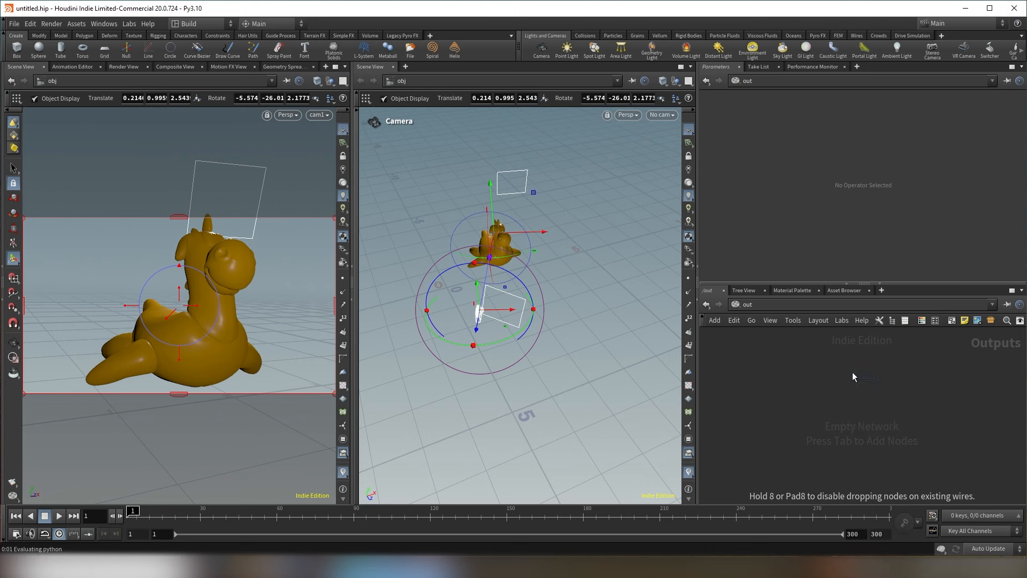
pyautogui.click(852, 371)
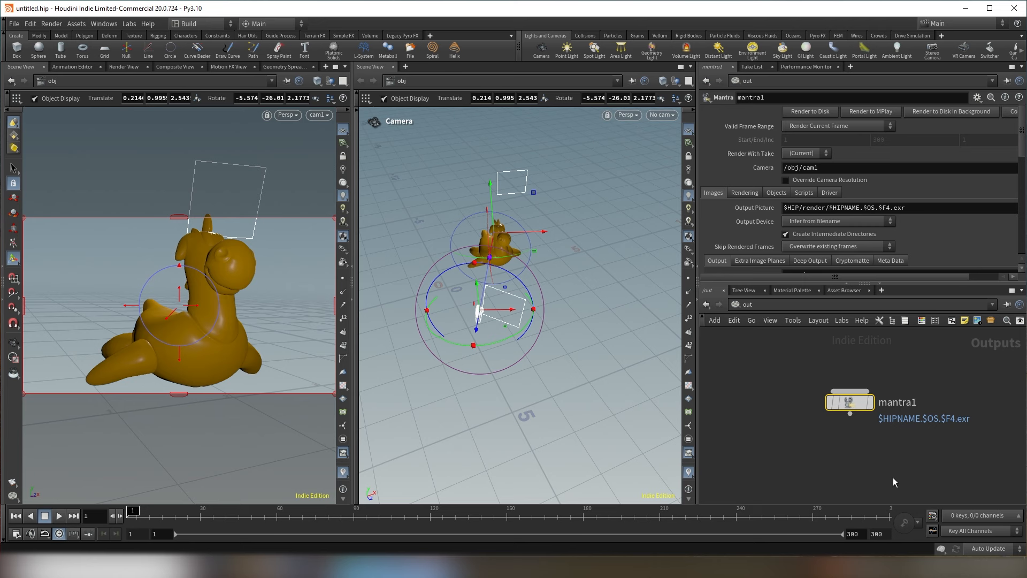
pyautogui.moveTo(851, 402); pyautogui.dragTo(845, 423)
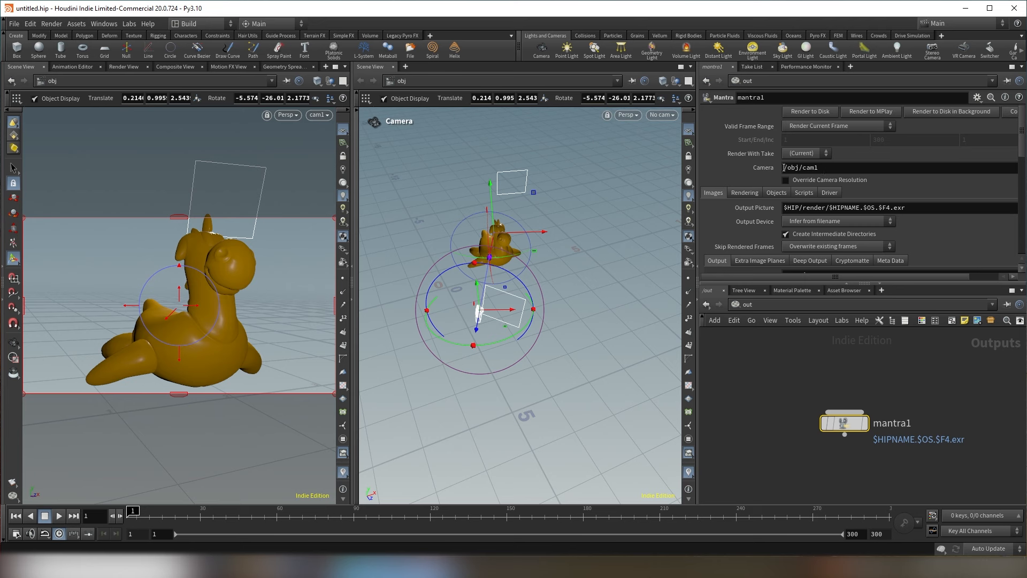
pyautogui.moveTo(822, 167); pyautogui.dragTo(773, 167)
pyautogui.hotkey('ctrl', 'z')
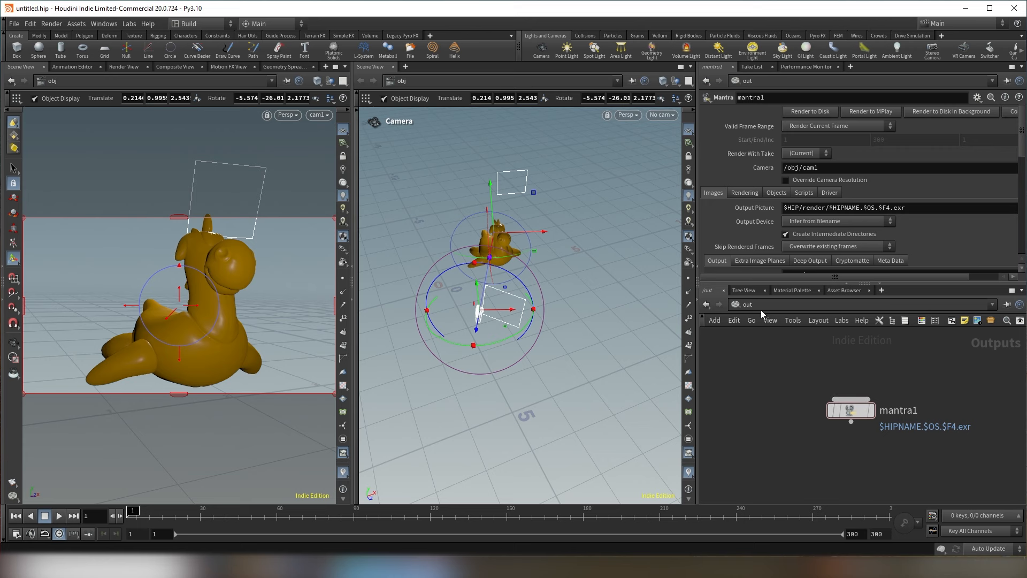
# Return to the object network and render the toy in the Render View with the Mantra node
pyautogui.click(707, 305)
pyautogui.click(119, 68)
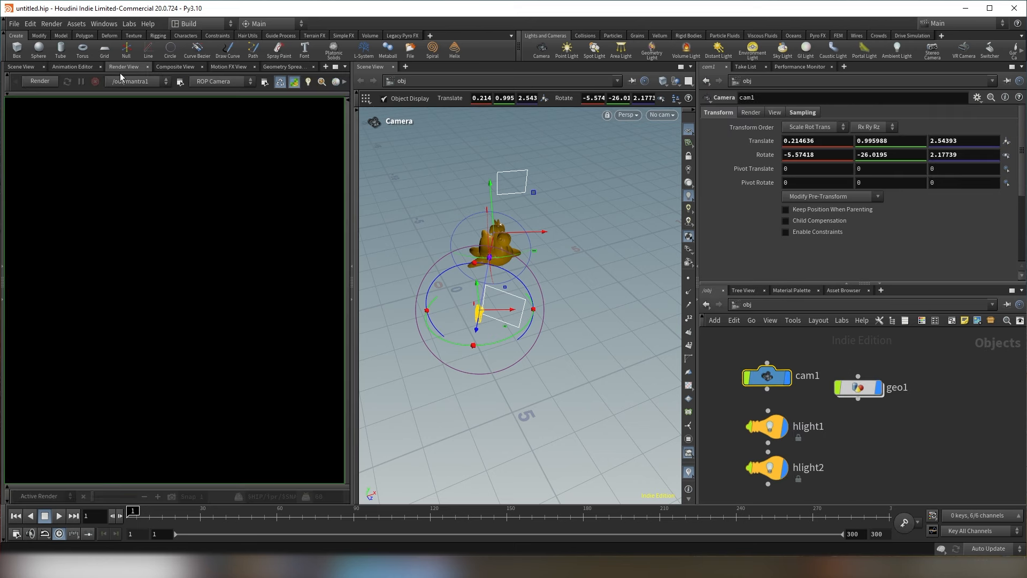
pyautogui.click(45, 81)
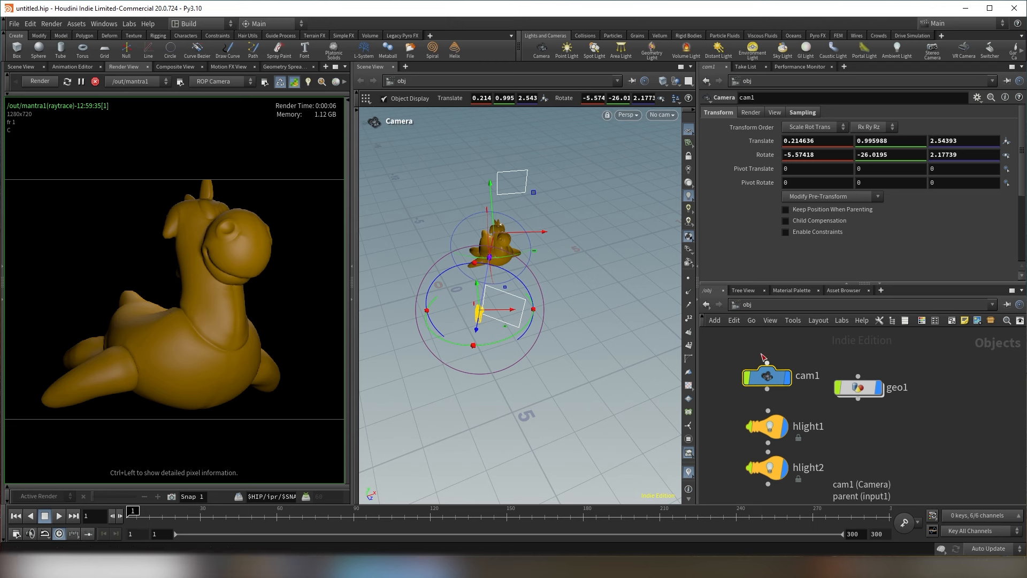
# Switch the network editor to the mat context and add a Principled Shader
pyautogui.click(736, 304)
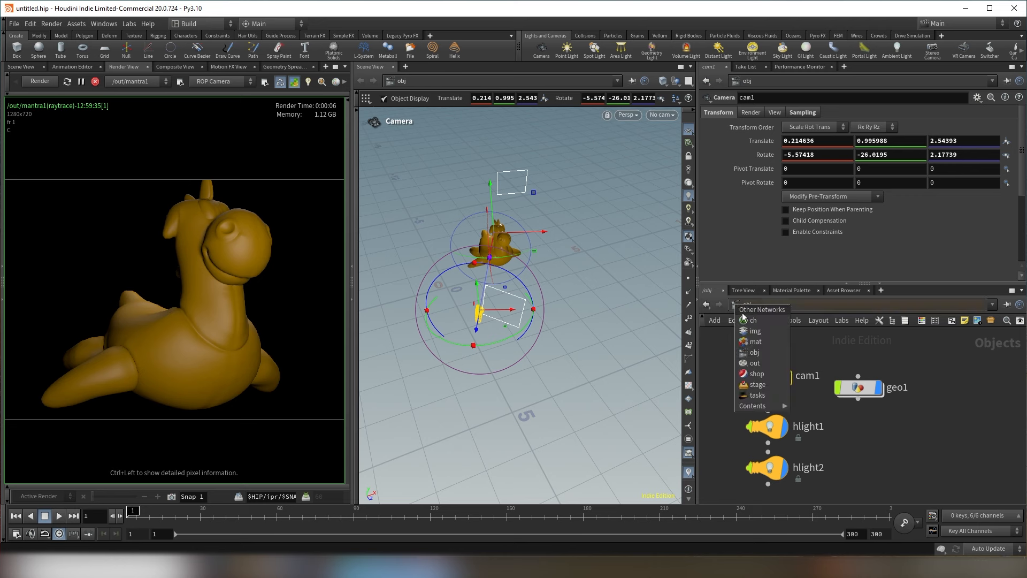
pyautogui.click(752, 342)
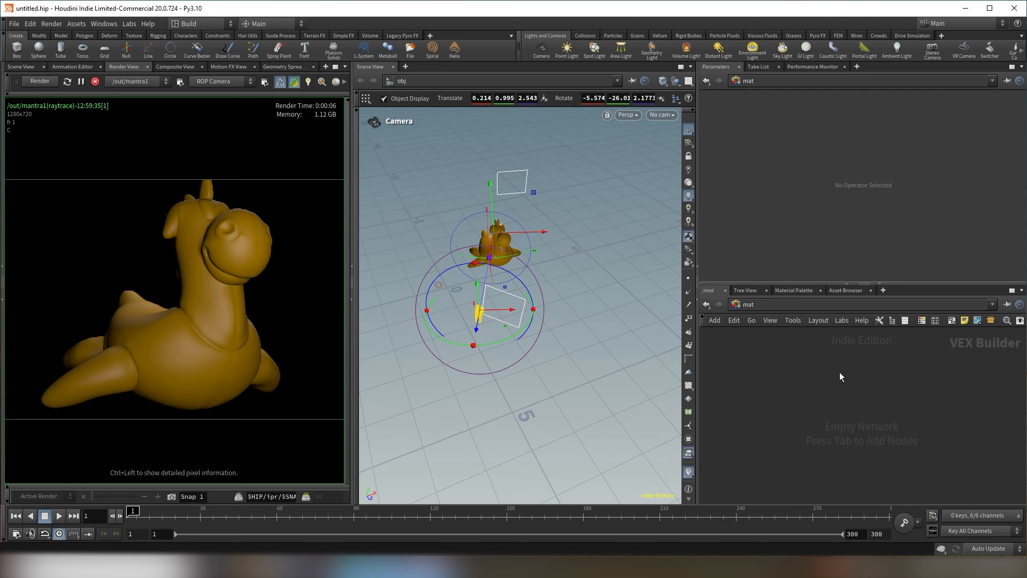
pyautogui.press('Tab')
pyautogui.write('pri')
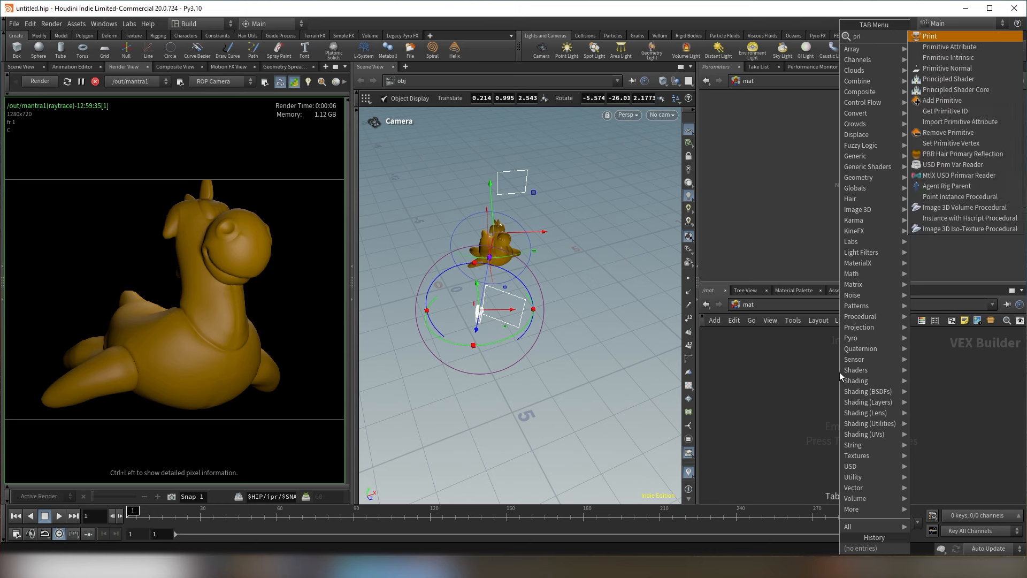
pyautogui.write('nc')
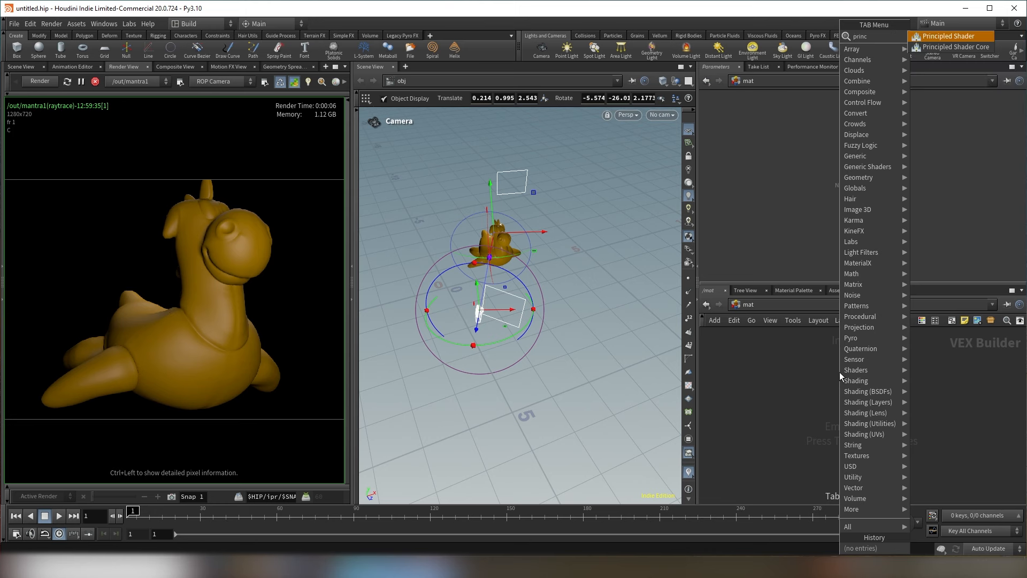
pyautogui.press('Return')
pyautogui.click(847, 371)
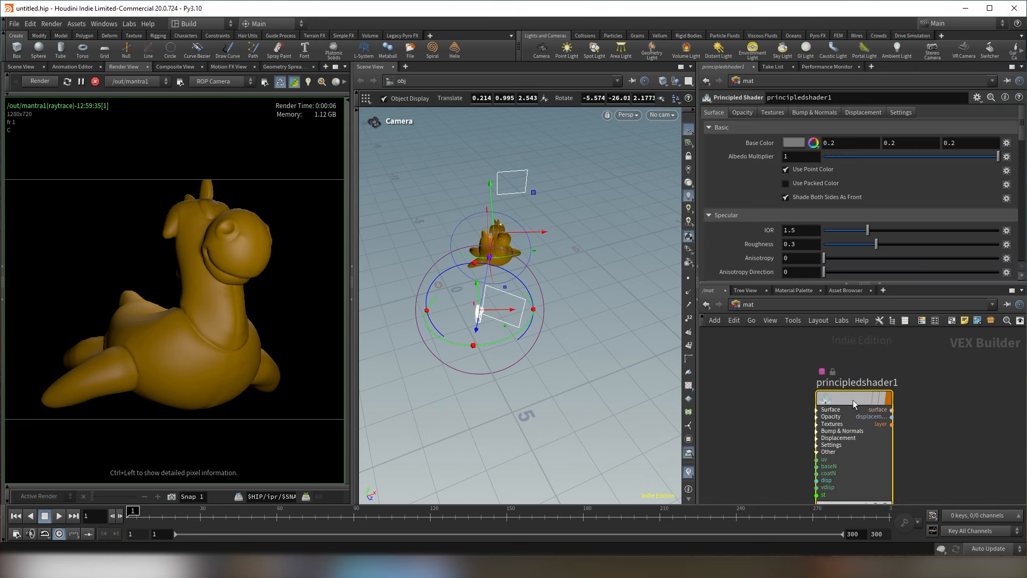
# Rename the principled shader node as Toy
pyautogui.doubleClick(861, 367)
pyautogui.moveTo(899, 365); pyautogui.dragTo(801, 364)
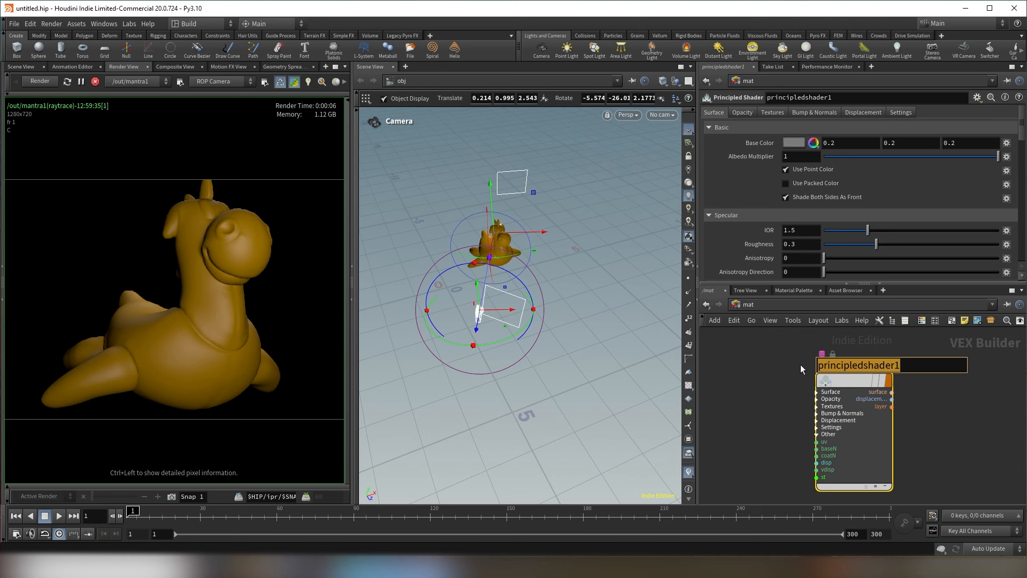
pyautogui.write('Toy')
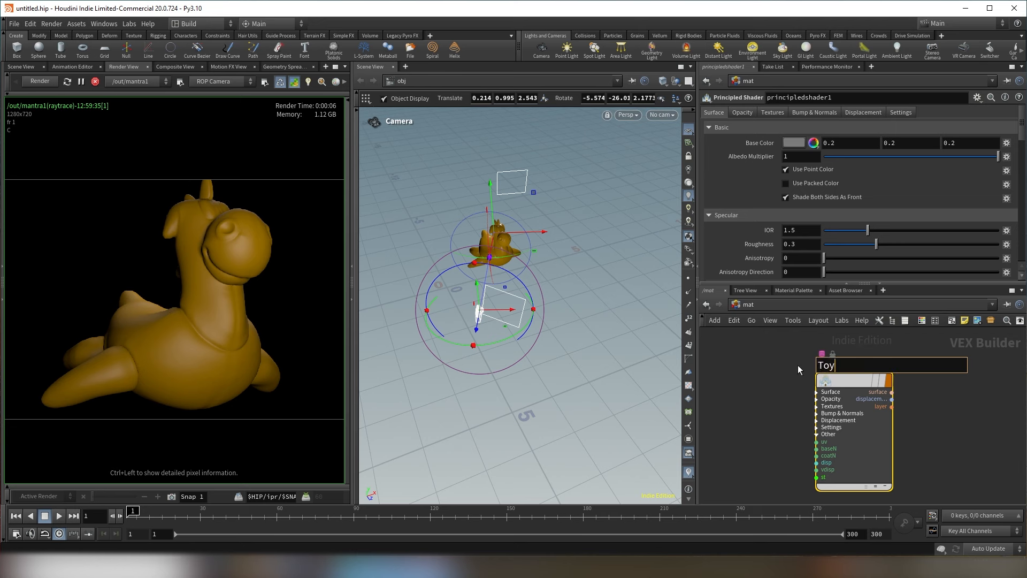
pyautogui.press('Return')
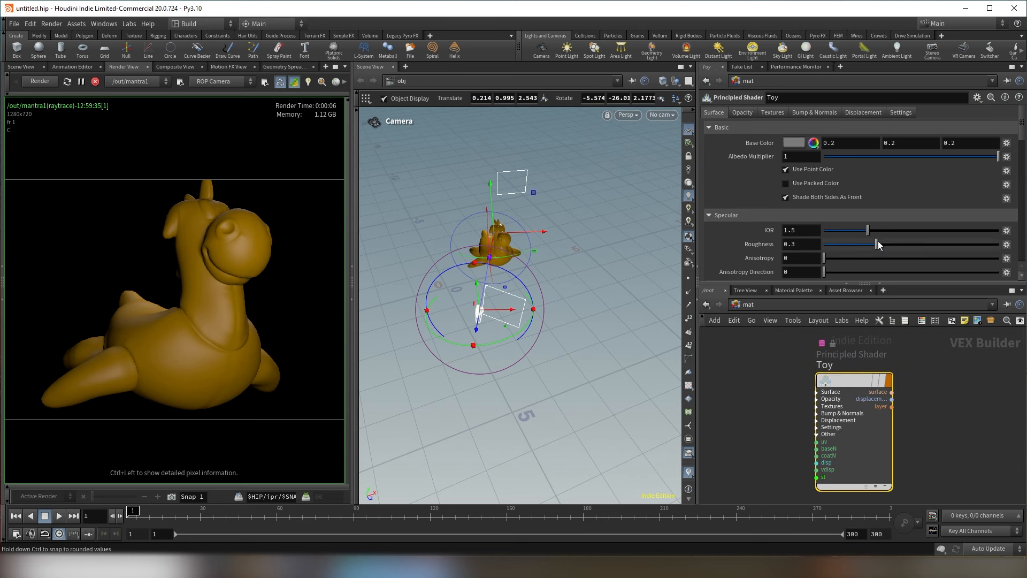
# Set the Toy shader's roughness to 0.067 and metallic to 0.853
pyautogui.moveTo(875, 244); pyautogui.dragTo(794, 245)
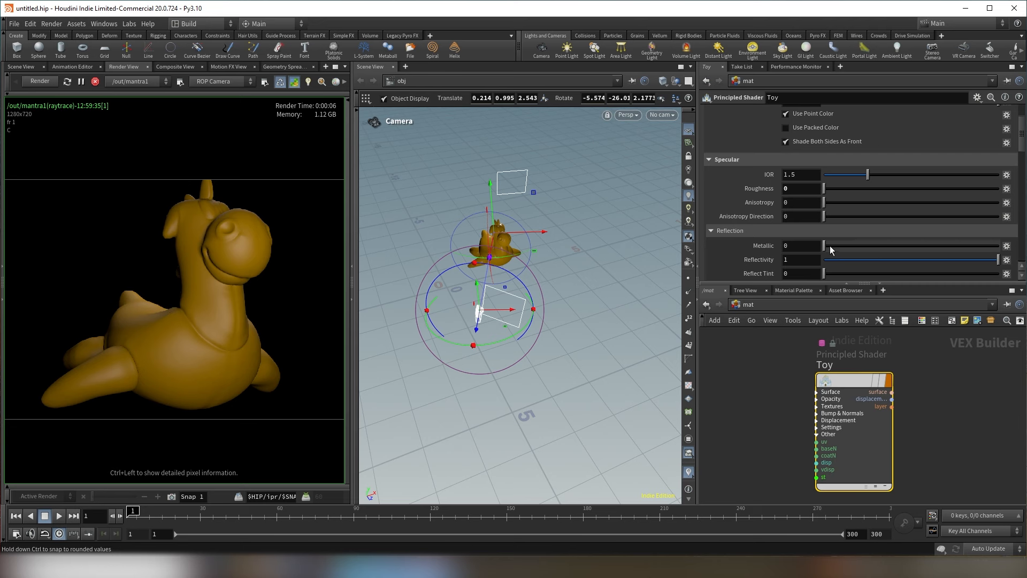
pyautogui.moveTo(830, 245); pyautogui.dragTo(972, 245)
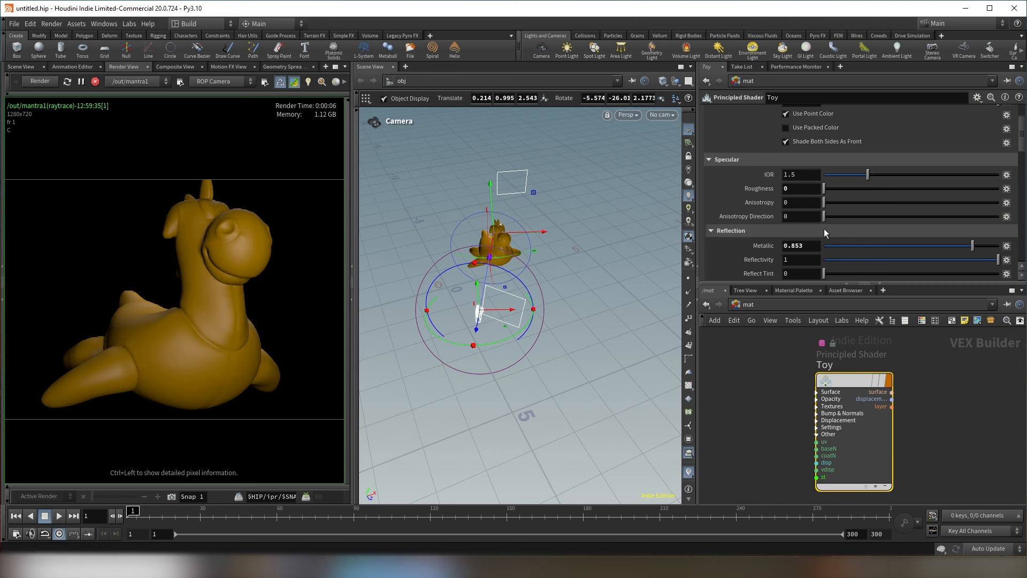
pyautogui.moveTo(824, 188); pyautogui.dragTo(836, 191)
# Return to the obj network and assign the /mat/Toy material to the geo1 object
pyautogui.click(749, 304)
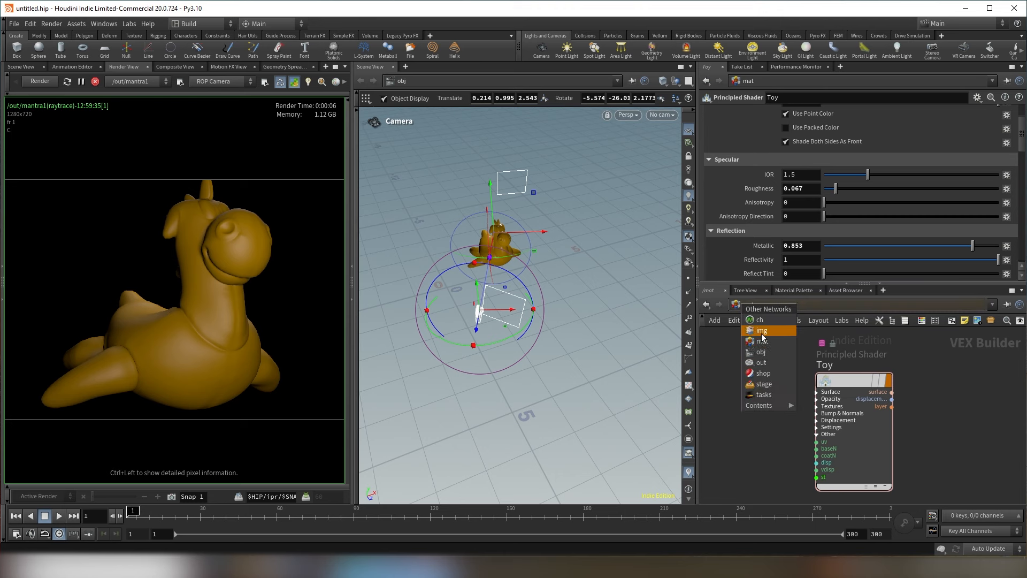
pyautogui.click(761, 352)
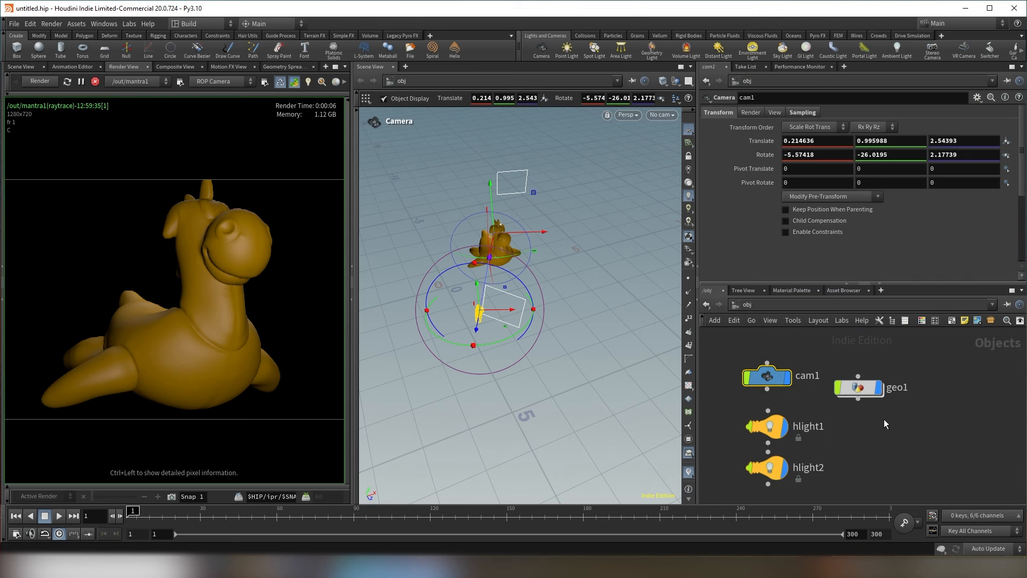
pyautogui.click(860, 390)
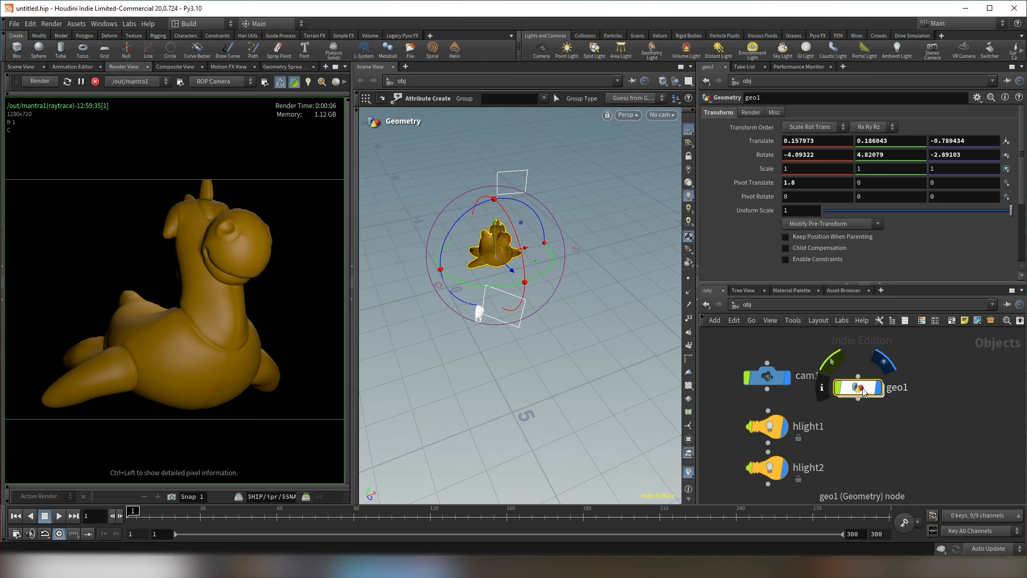
pyautogui.click(750, 113)
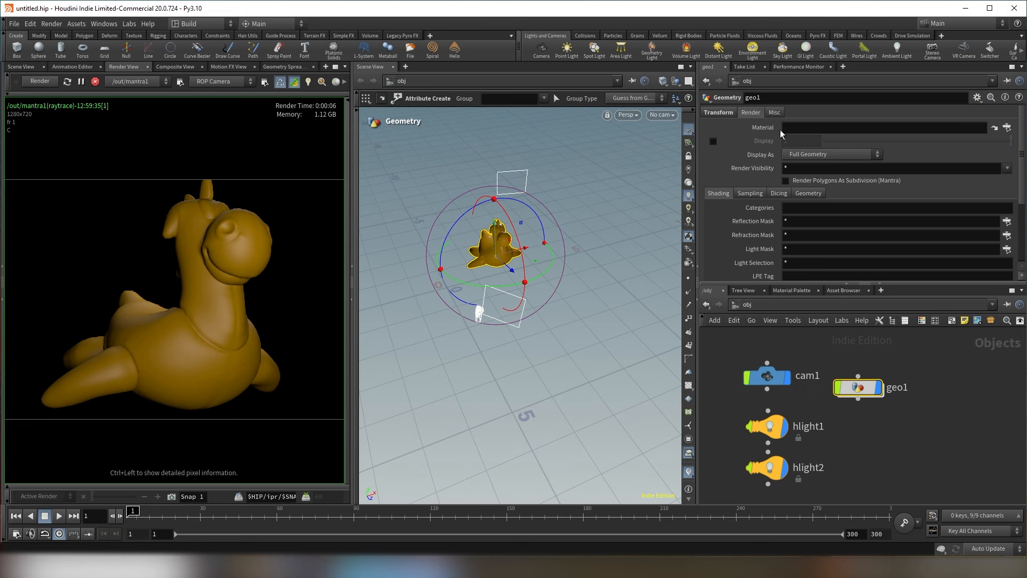
pyautogui.click(1006, 131)
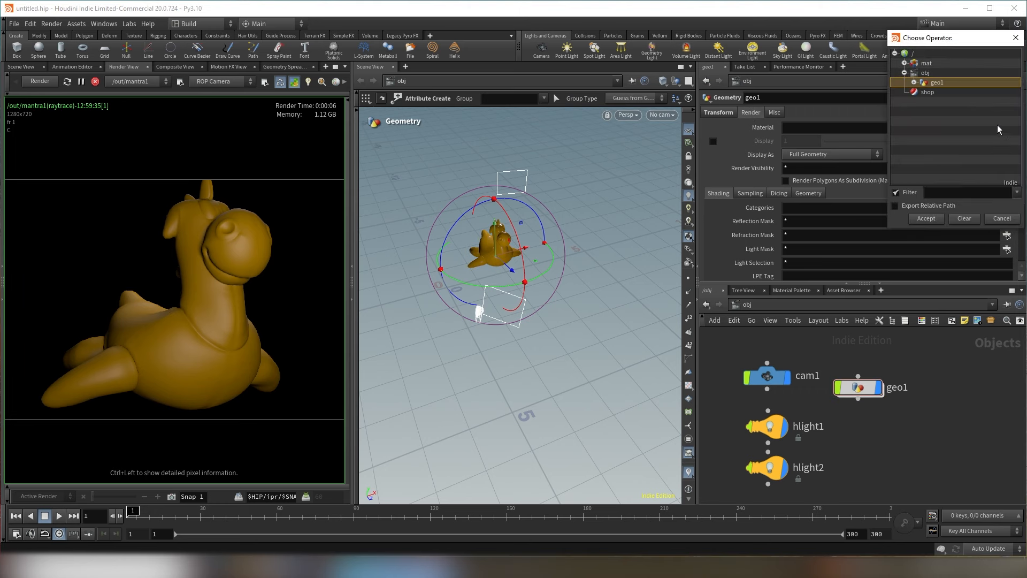
pyautogui.moveTo(957, 44); pyautogui.dragTo(824, 47)
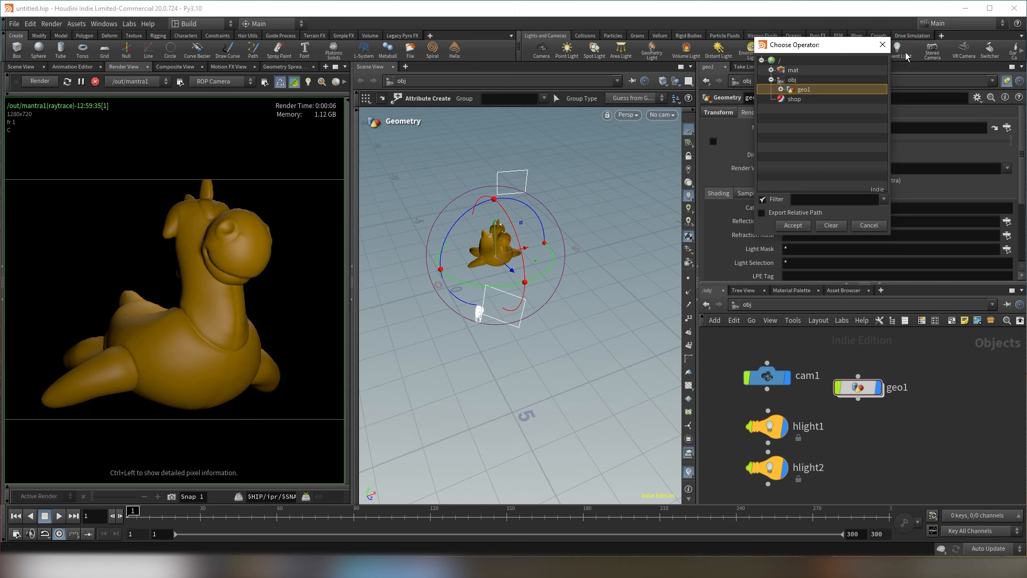
pyautogui.click(882, 42)
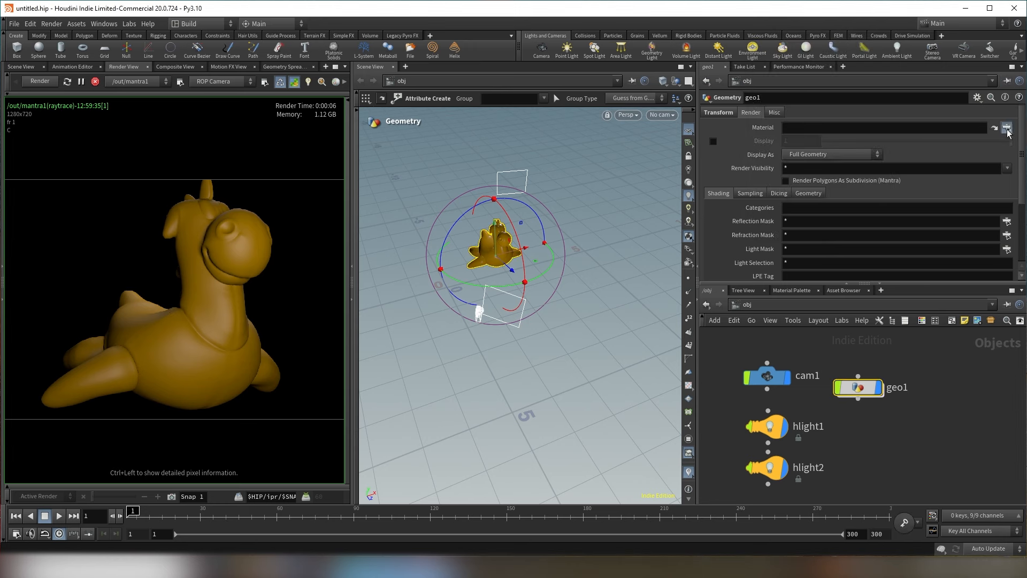
pyautogui.click(1006, 130)
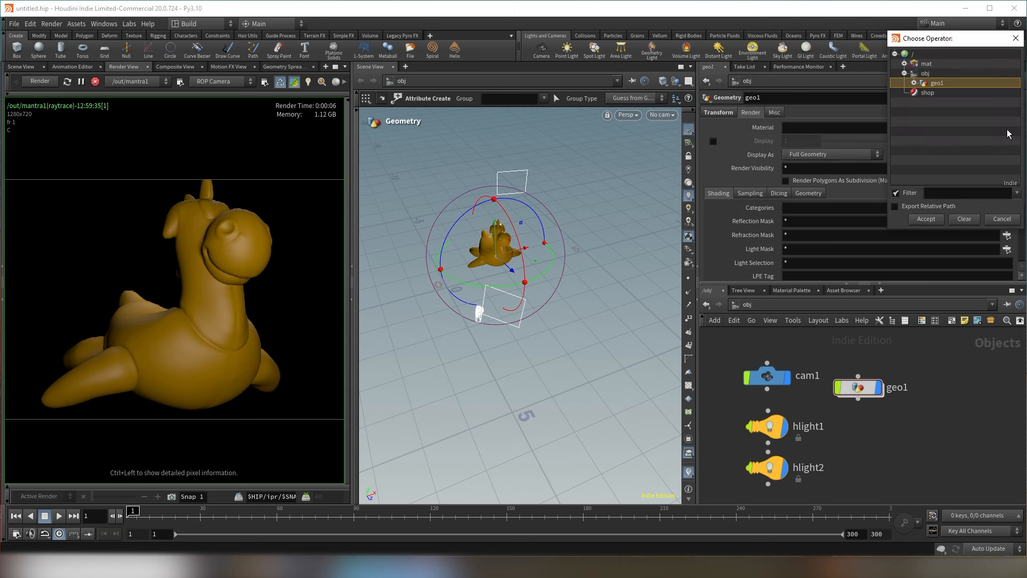
pyautogui.click(904, 64)
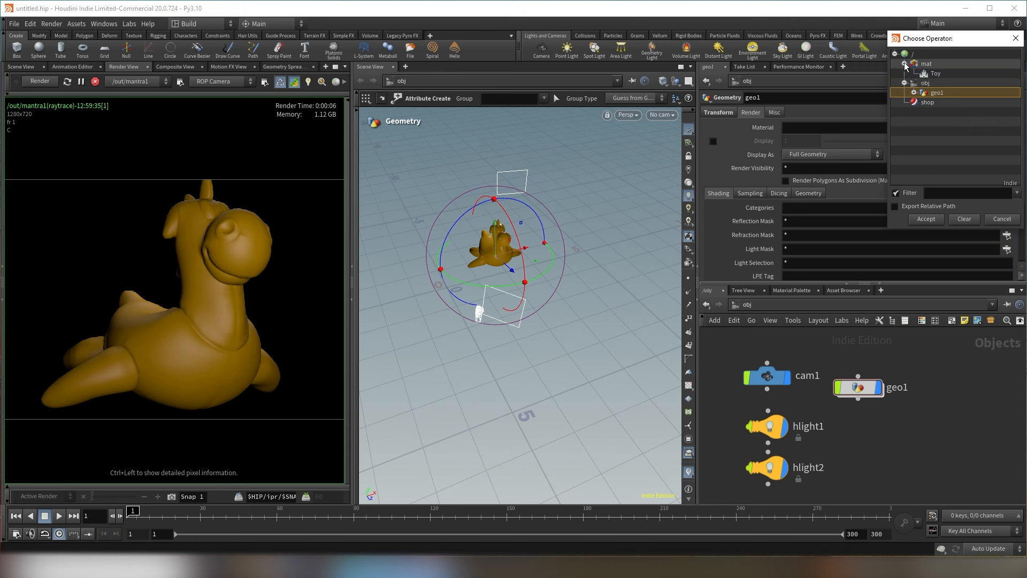
pyautogui.click(936, 75)
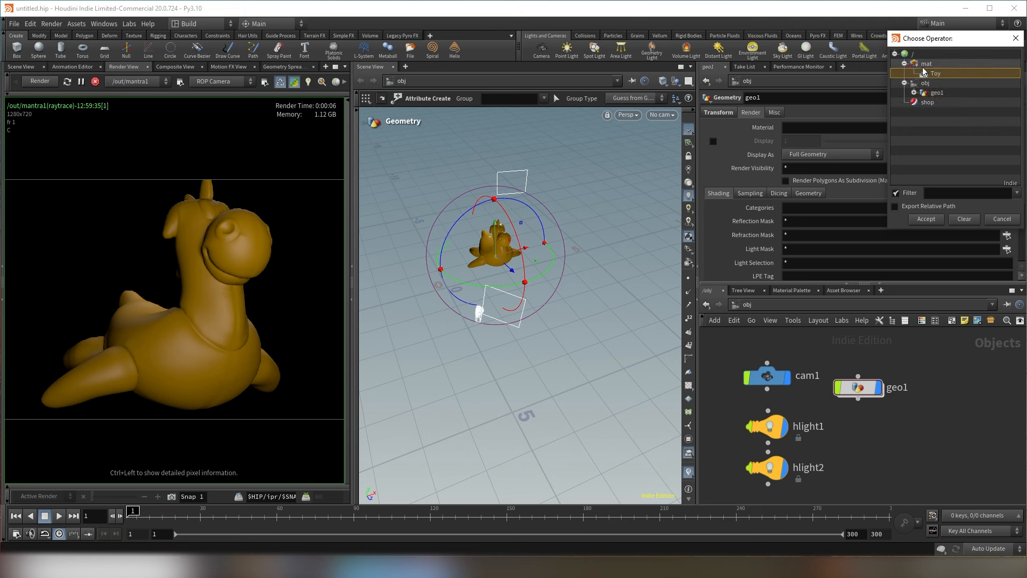
pyautogui.click(938, 220)
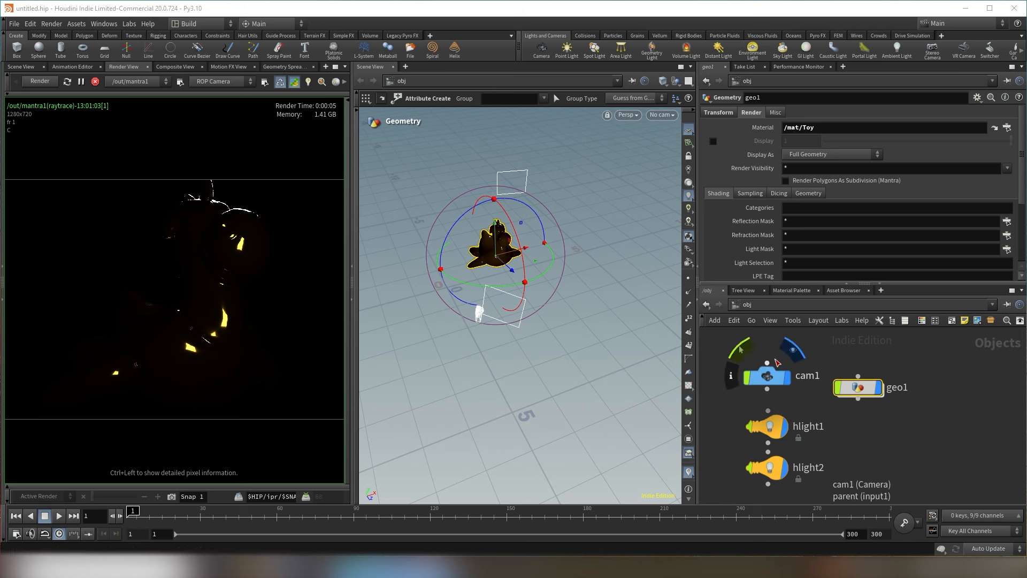
# In the out network, set the Mantra node to Render Frame Range and use $F9 frame numbering in the output picture name
pyautogui.click(750, 320)
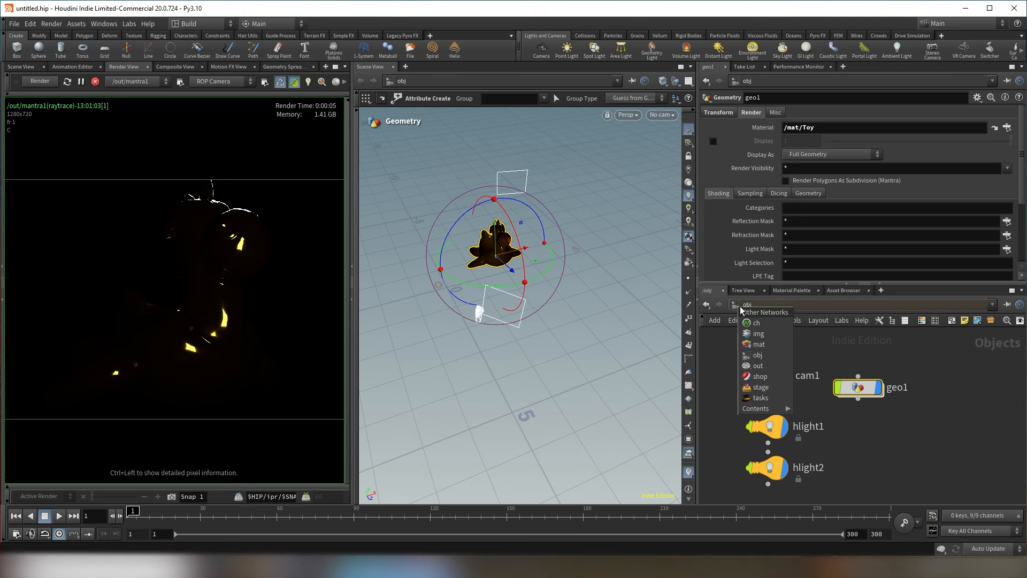
pyautogui.click(749, 368)
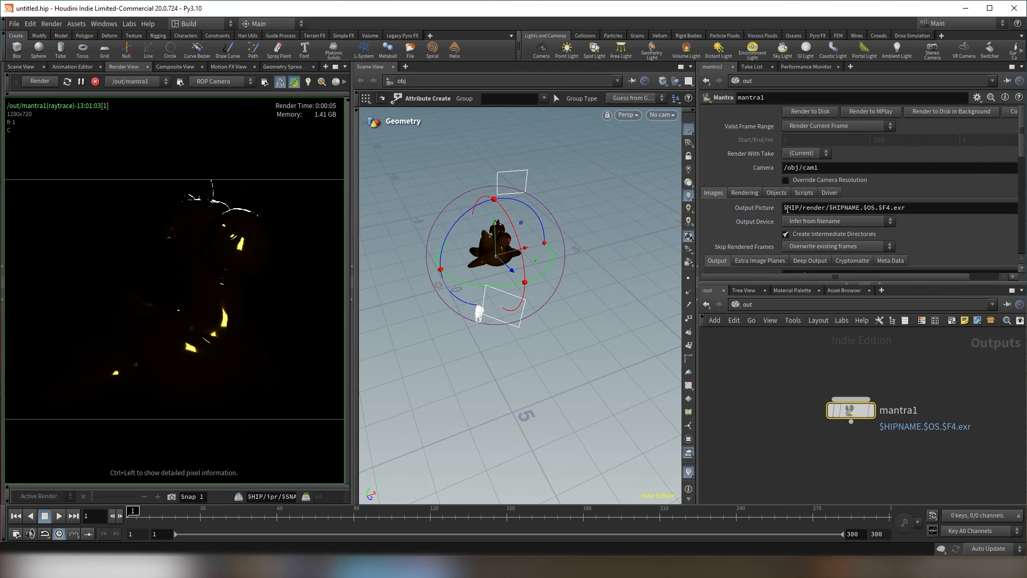
pyautogui.moveTo(787, 208); pyautogui.dragTo(906, 209)
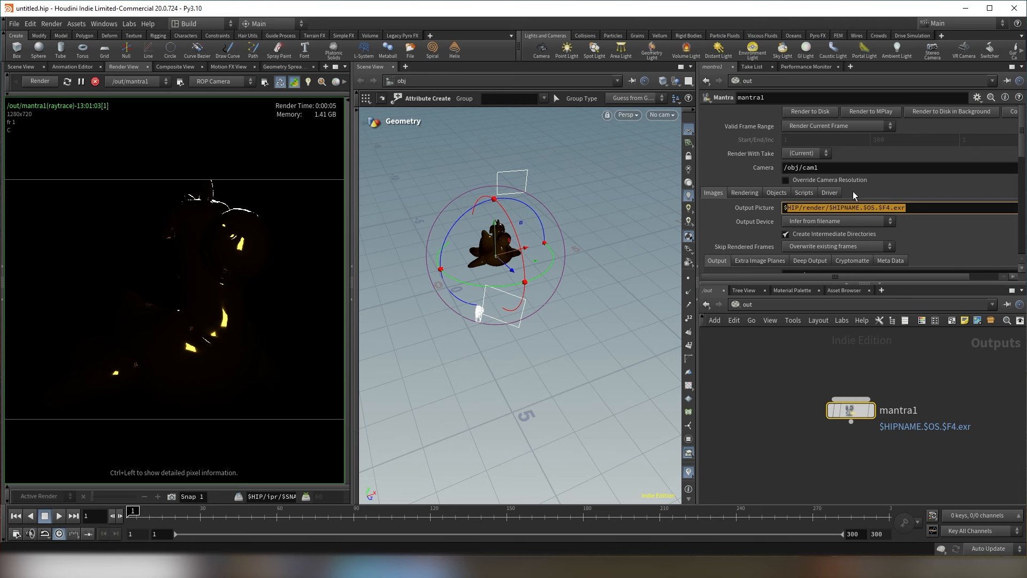
pyautogui.moveTo(787, 167); pyautogui.dragTo(819, 167)
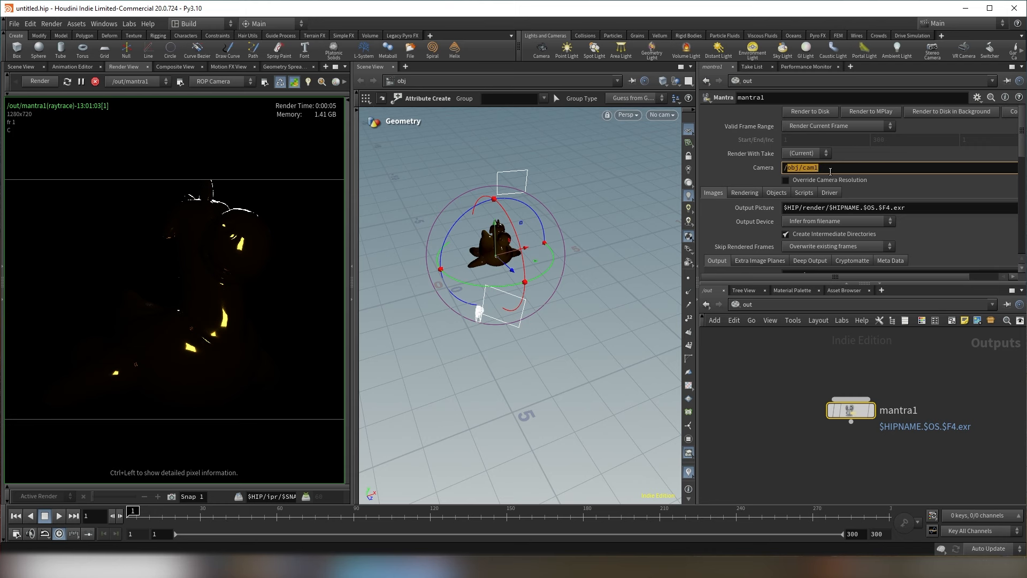
pyautogui.click(837, 126)
pyautogui.click(839, 137)
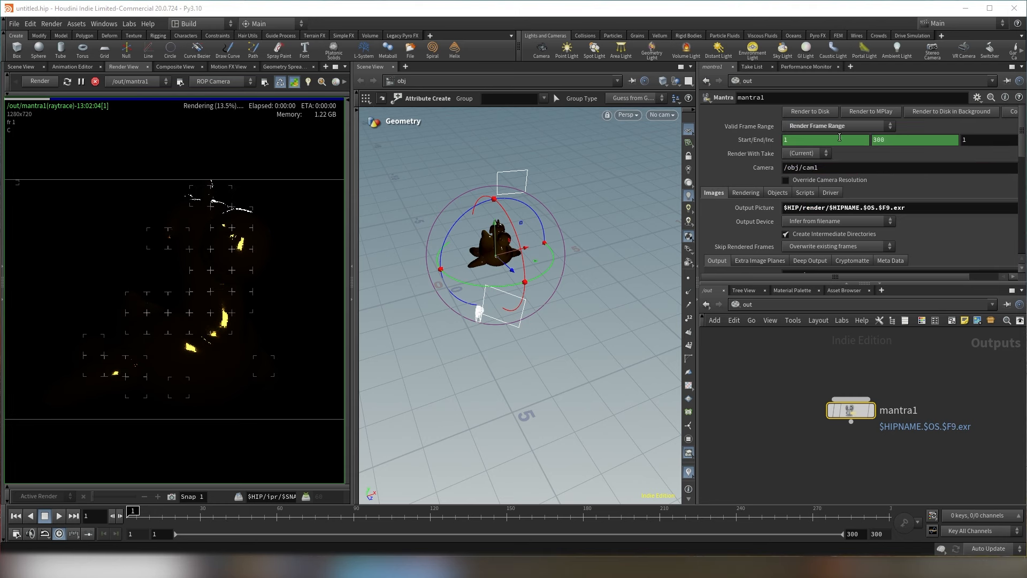
# Change the Mantra output picture's file extension to jpg
pyautogui.click(911, 209)
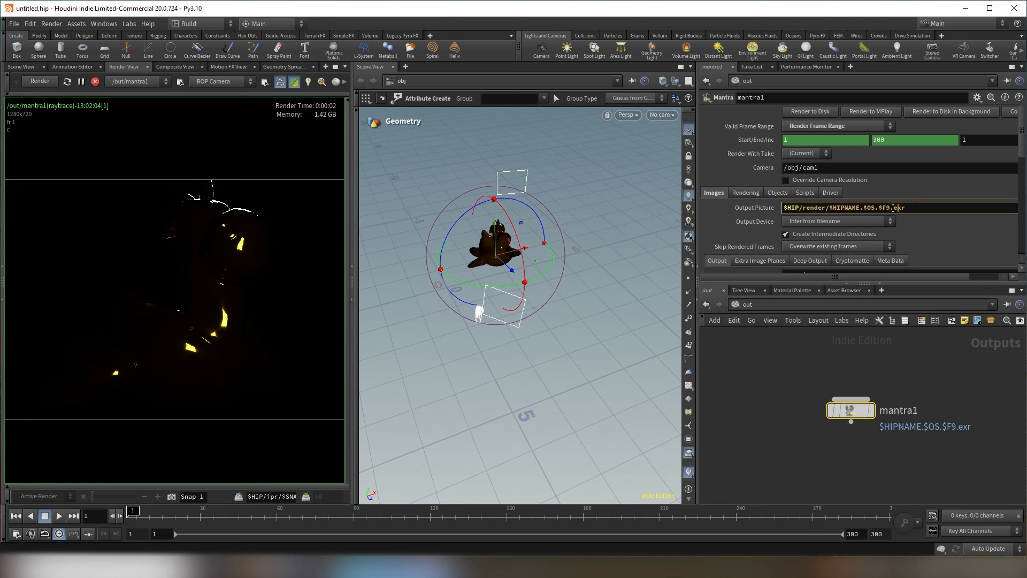
pyautogui.moveTo(894, 208); pyautogui.dragTo(915, 208)
pyautogui.write('jpg')
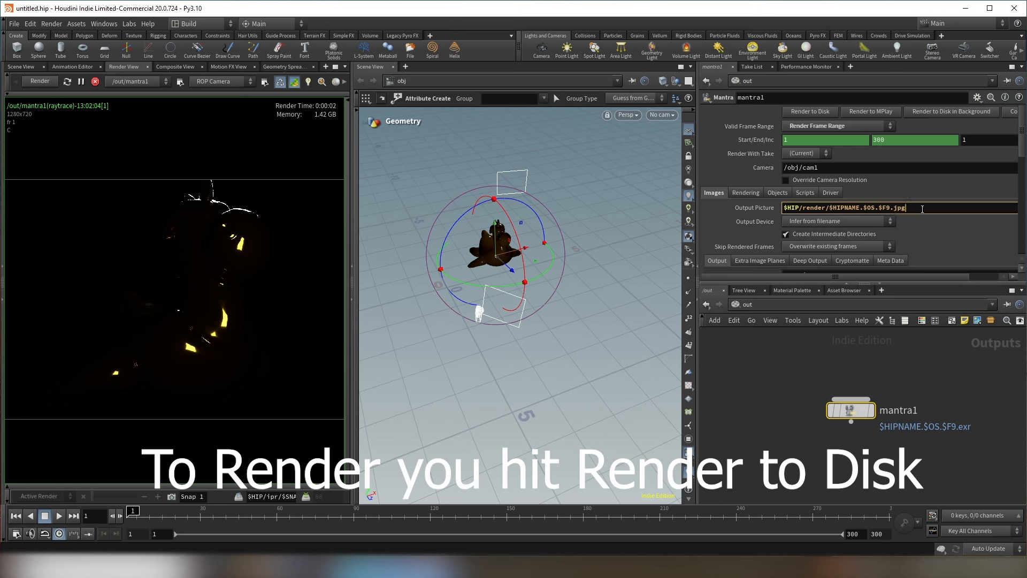
pyautogui.press('Return')
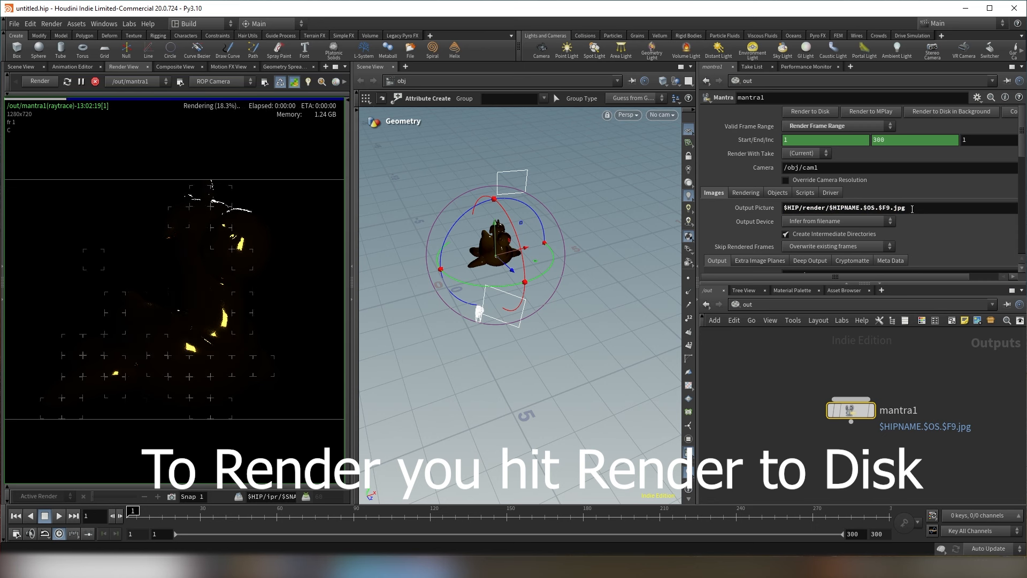
# Set the Mantra output picture's file extension to png
pyautogui.doubleClick(897, 208)
pyautogui.write('p')
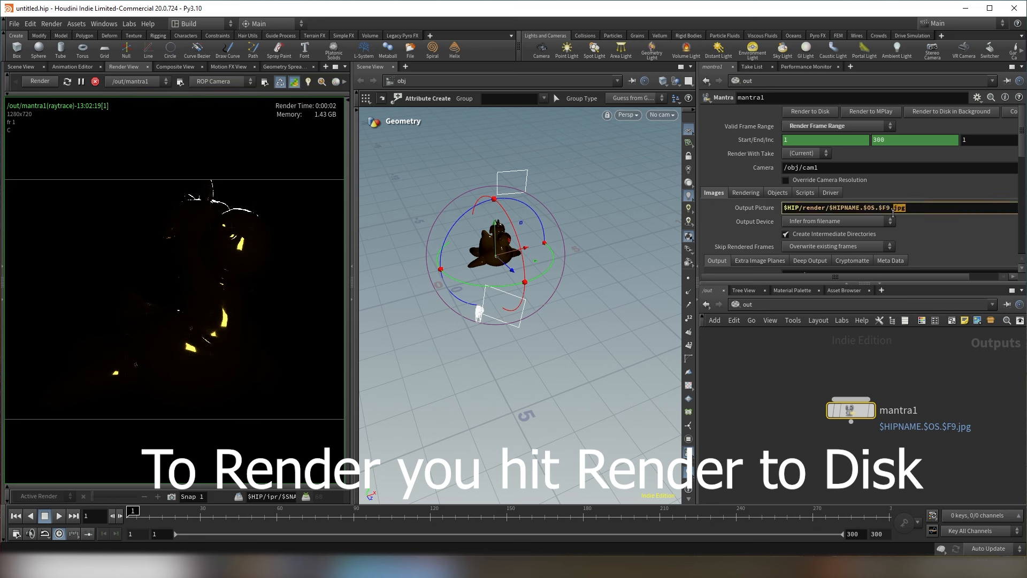
pyautogui.press('Return')
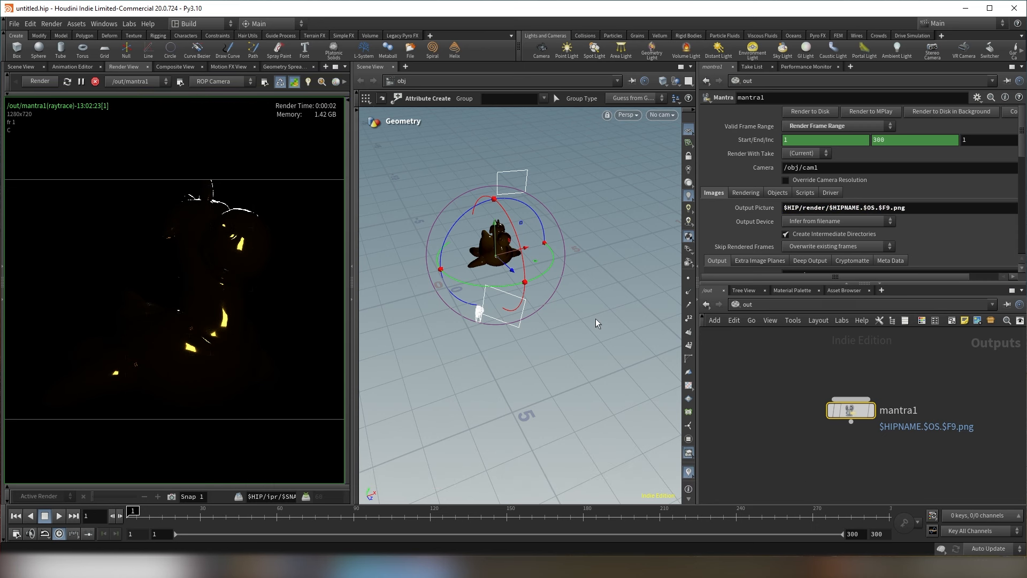